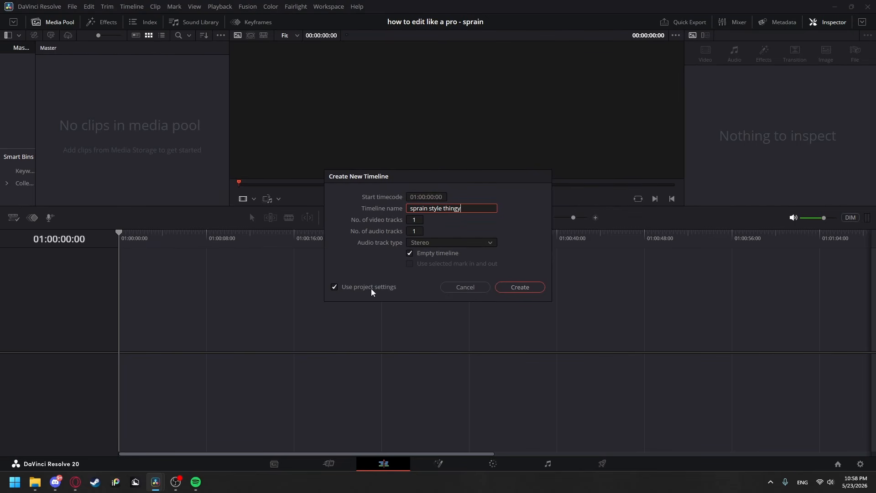
- Create the timeline with its own settings at 60 frames per second and switch it to Portrait 1080 x 1920
left_click(335, 288)
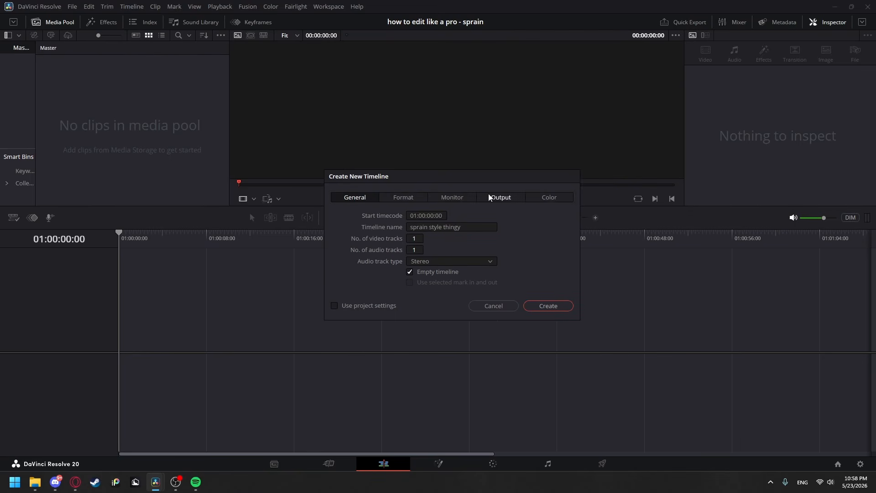
left_click(400, 197)
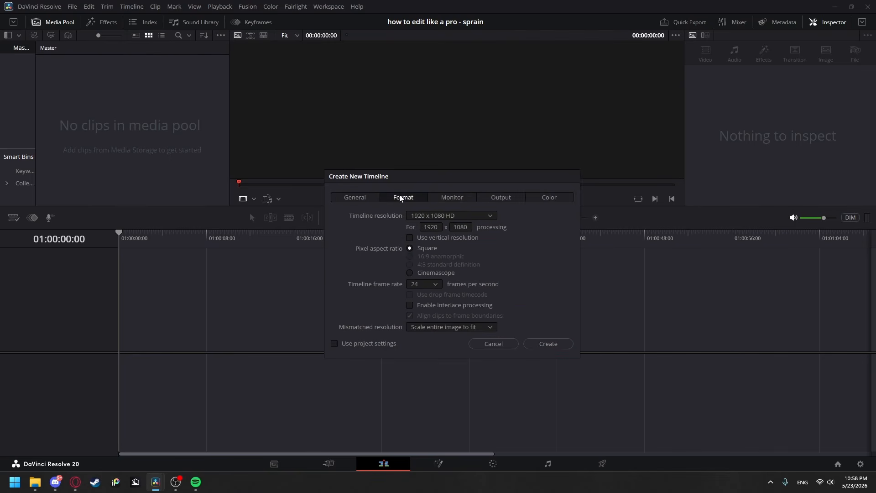
left_click(422, 285)
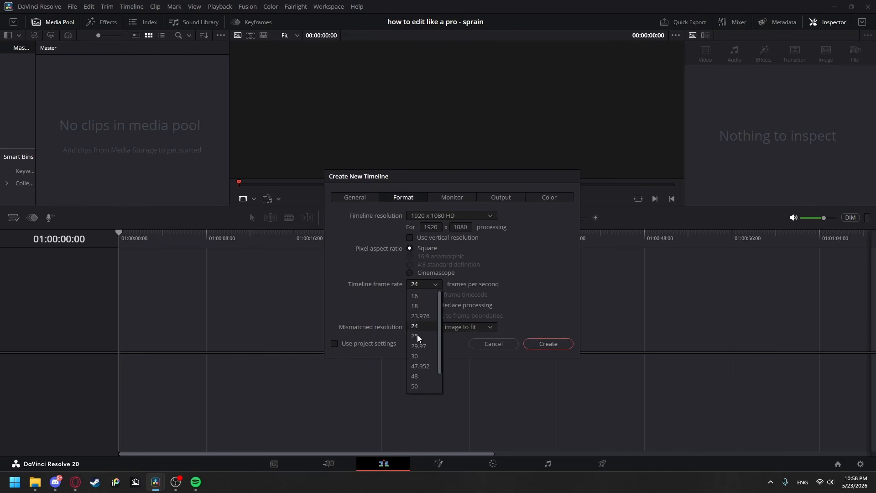
scroll(419, 365, "down", 2)
left_click(419, 387)
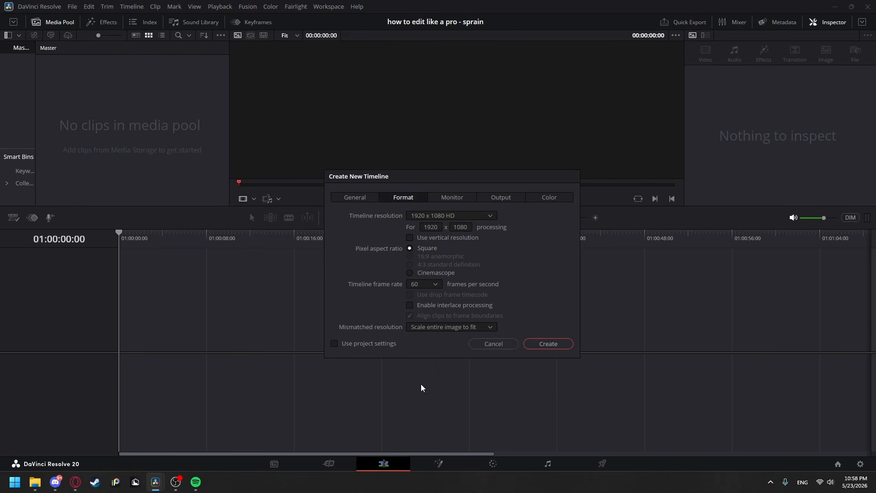
left_click(535, 346)
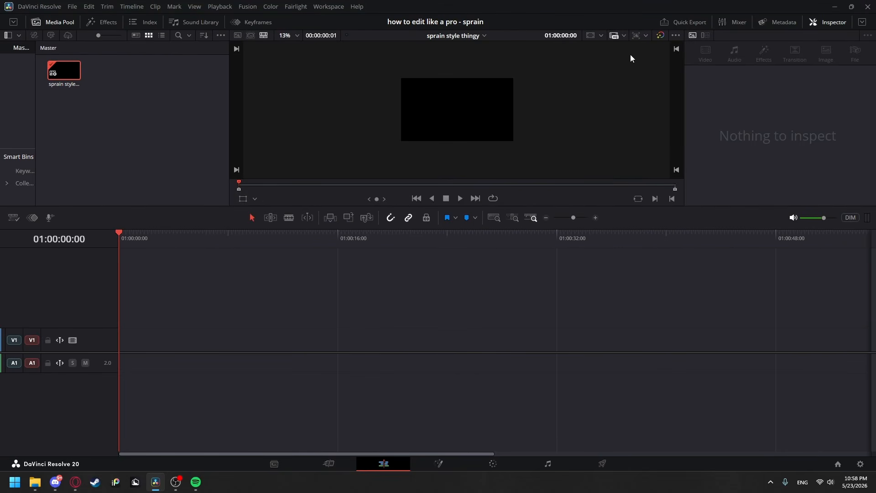
left_click(636, 35)
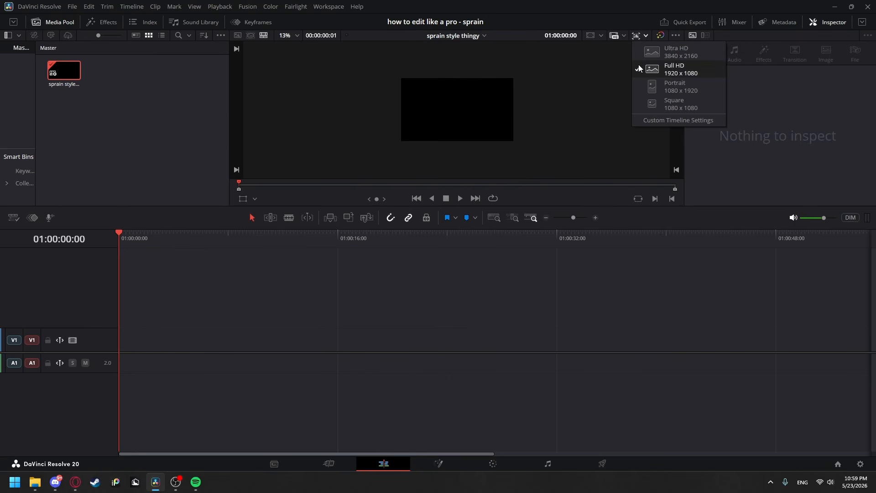
left_click(653, 90)
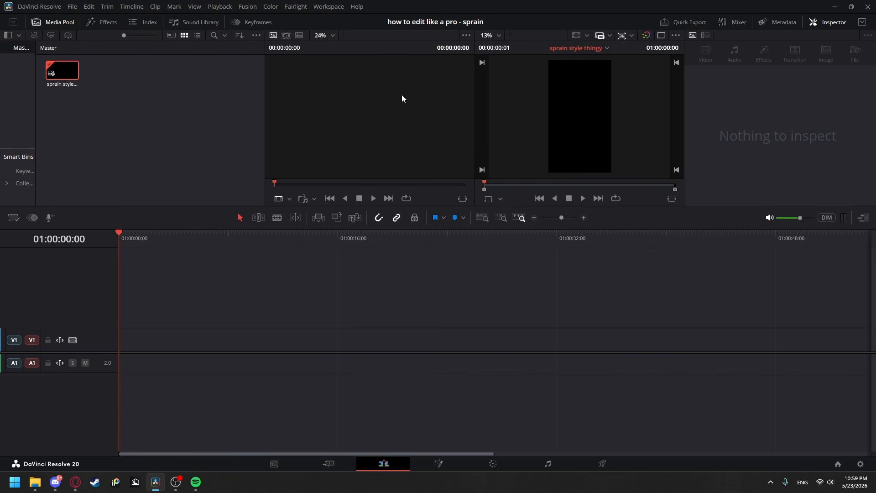
- Show the effects library alongside the media pool, keeping the Inspector open
left_click(832, 23)
left_click(826, 23)
left_click(820, 23)
left_click(820, 24)
left_click(101, 22)
left_click(159, 128)
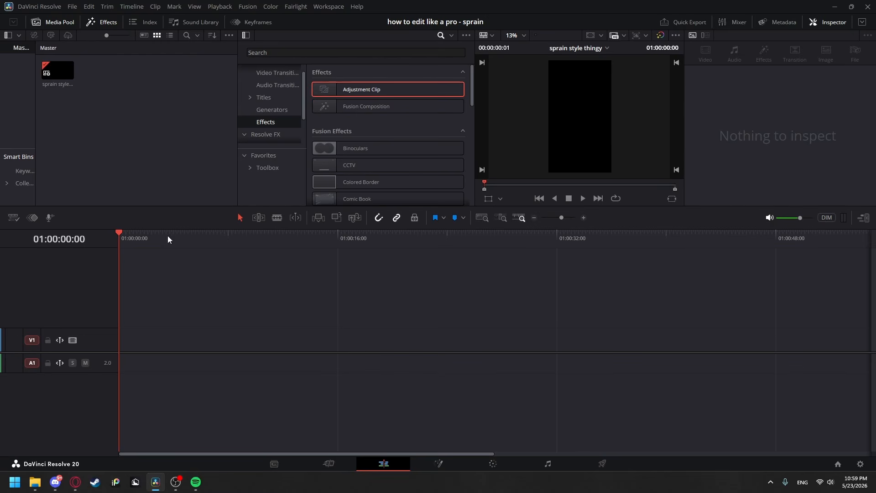
- Search the Downloads folder in File Explorer for "blur" and import today's fifteen matching MP4 clips into the media pool
key("alt+Tab")
left_click(127, 235)
key("alt+Tab")
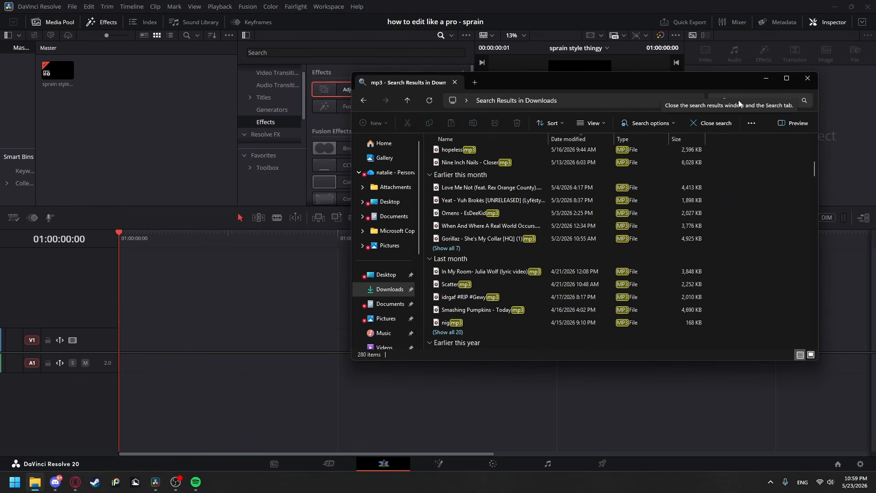
left_click(739, 101)
type("blur")
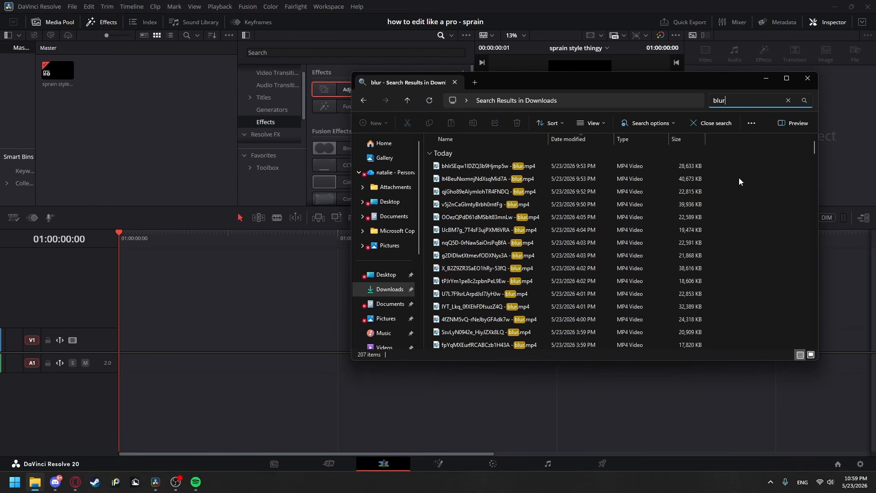
scroll(554, 217, "down", 2)
left_click_drag(730, 280, 404, 85)
left_click_drag(442, 167, 121, 133)
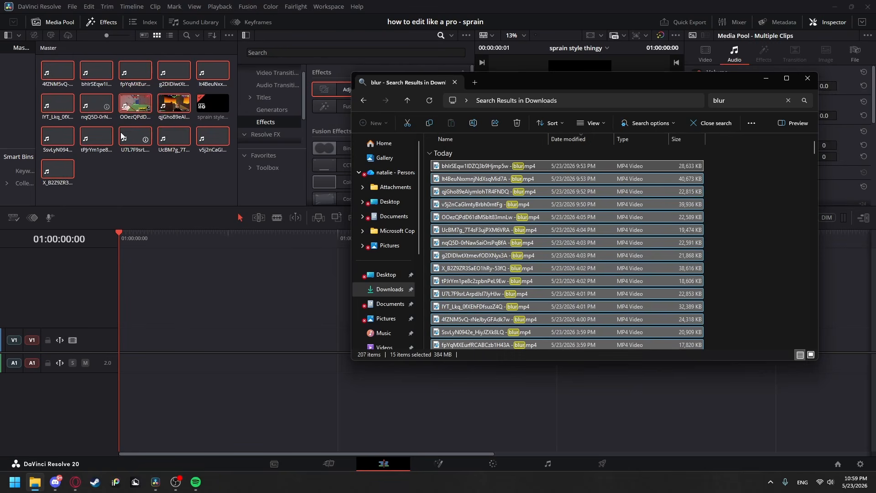
left_click(154, 182)
- Import "Fleshwater - Closet (Lyric Video).mp3" from Downloads and place it on audio track A1 at the timeline's start
key("alt+Tab")
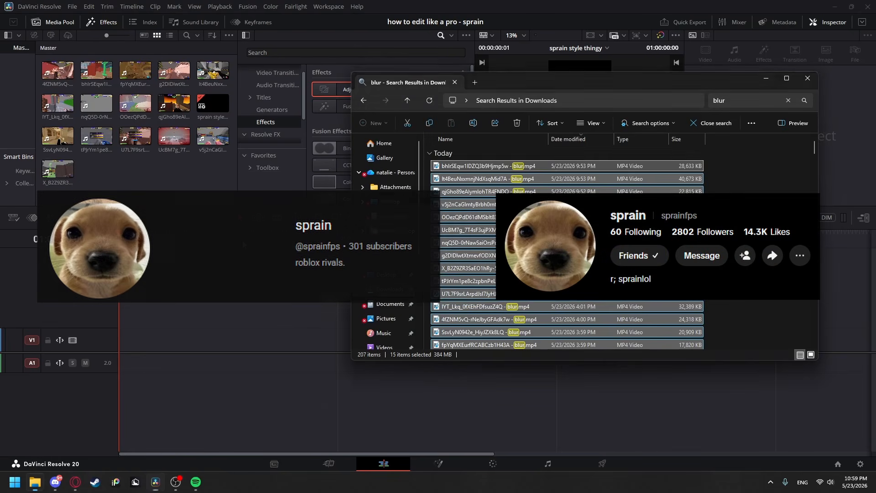
left_click(738, 103)
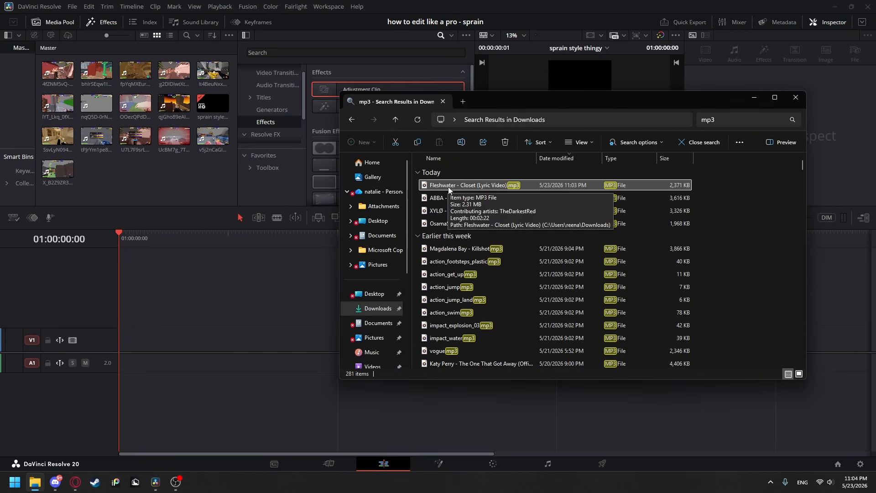
left_click_drag(448, 187, 153, 177)
left_click(196, 188)
left_click(123, 73)
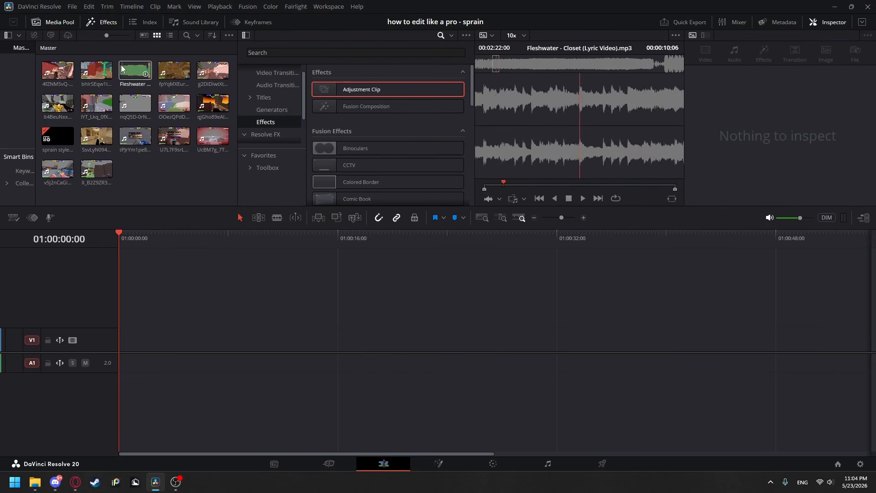
left_click_drag(123, 73, 121, 357)
- Play through the song to find its cut point, split it at 01:00:30:12 and delete the part before the cut
left_click_drag(140, 236, 302, 311)
key("space")
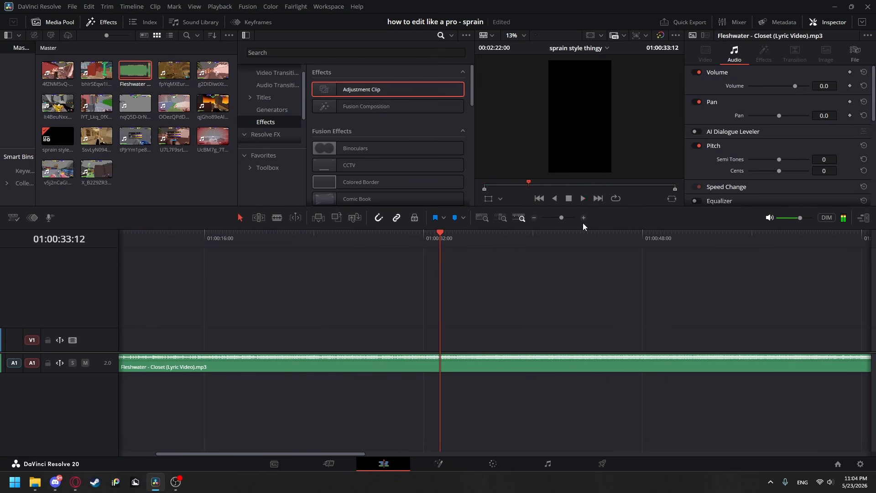
key("space")
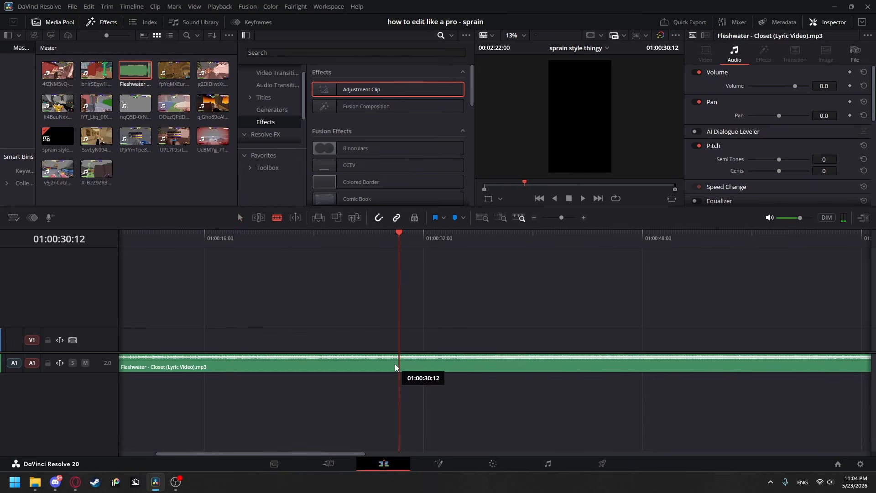
left_click(401, 366)
left_click(240, 218)
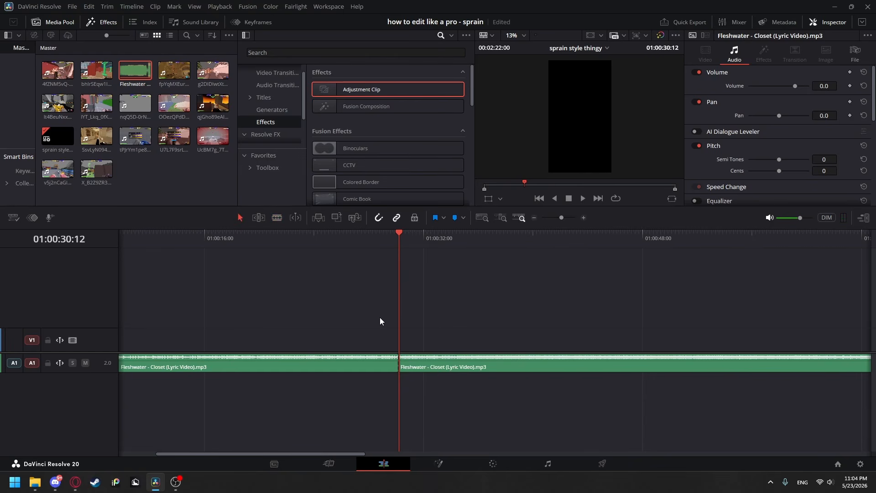
left_click(368, 368)
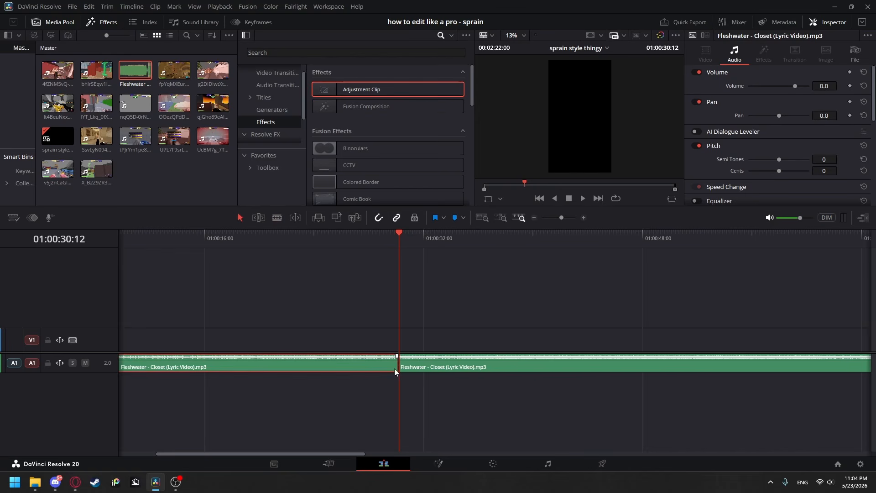
key("BackSpace")
left_click(367, 365)
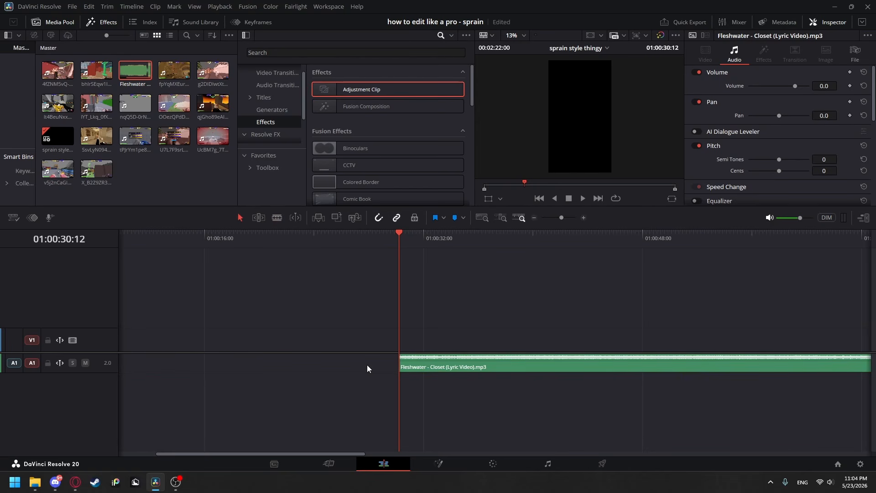
- Move the remaining song clip to the timeline's start and give it a fade-in of about 10 seconds
left_click(435, 365)
left_click(420, 393)
left_click_drag(429, 365, 80, 360)
left_click(186, 329)
left_click_drag(532, 299, 266, 356)
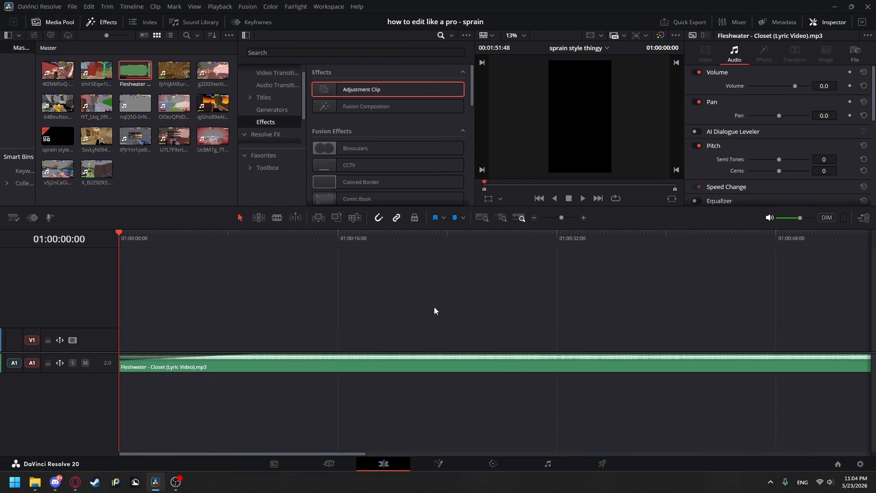
- Play back the opening seconds of the song to check its fade-in
mouse_move(562, 218)
left_mouse_down()
mouse_move(541, 218)
mouse_move(562, 218)
left_mouse_up()
key("space")
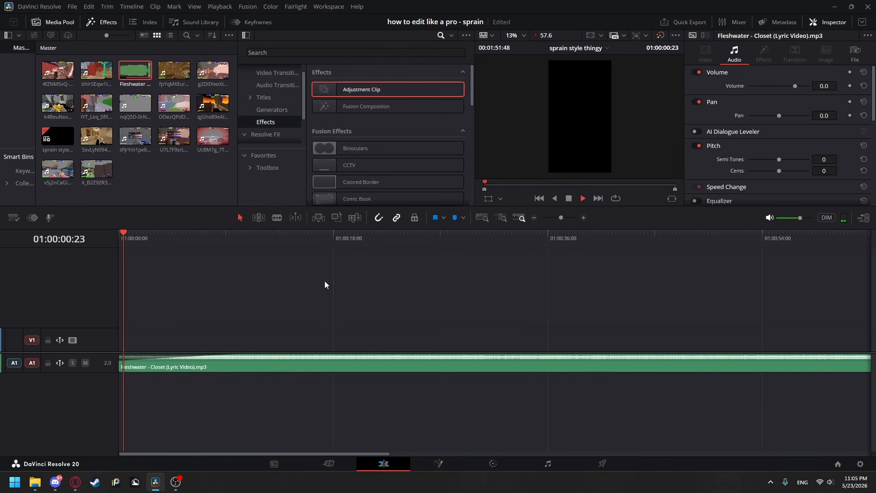
left_click(584, 217)
key("space")
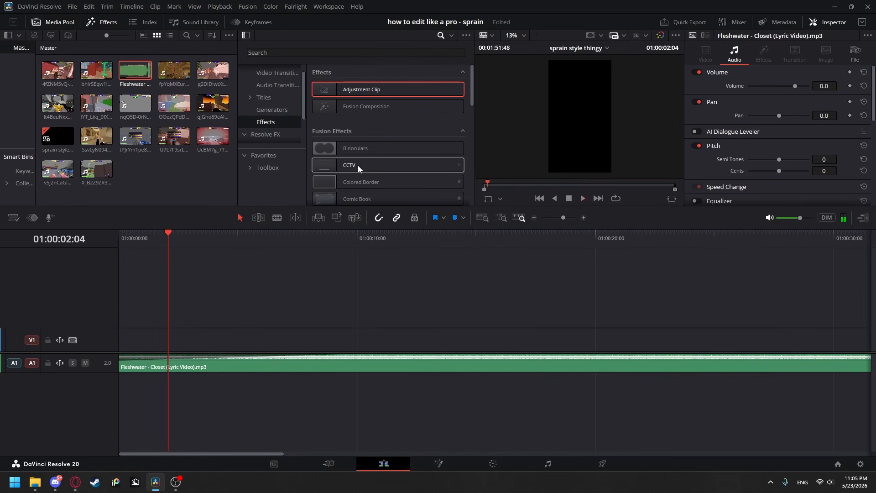
left_click(535, 218)
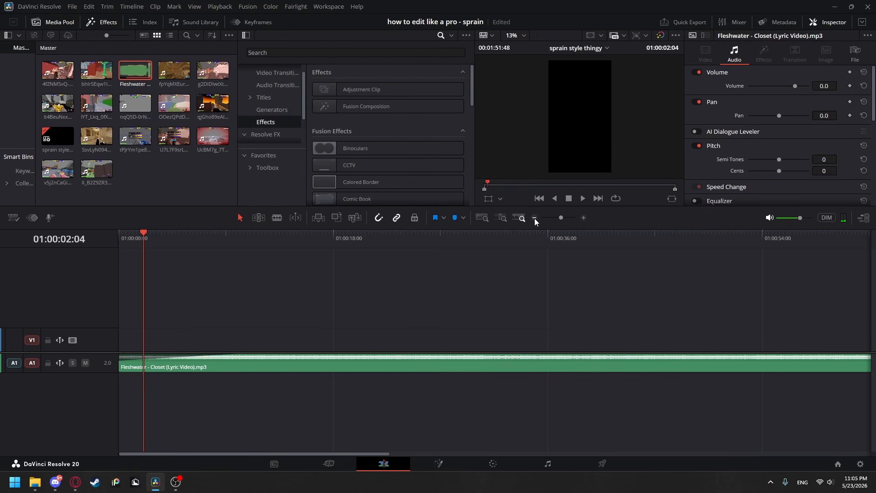
key("alt+Tab")
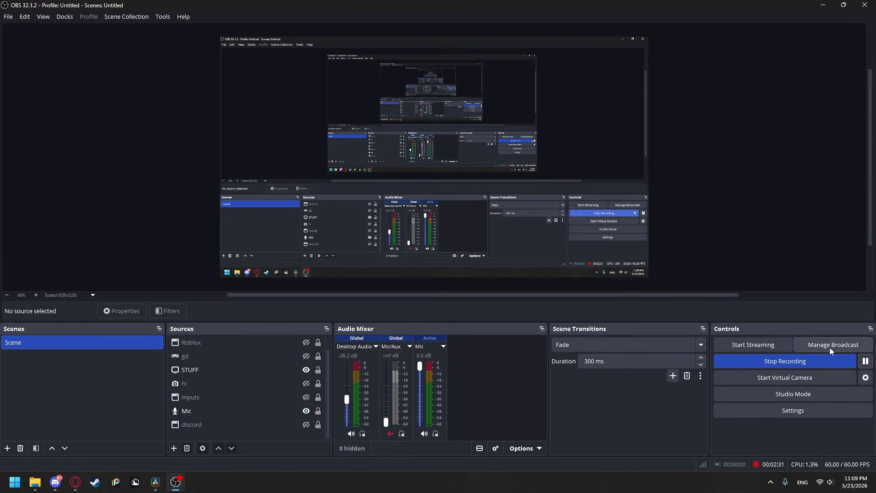
key("alt+Tab")
left_click(178, 169)
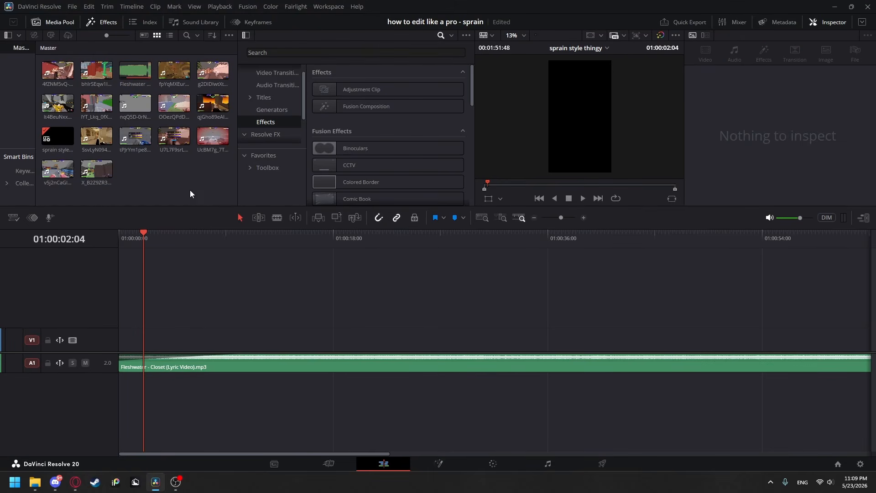
- Play the song's opening in short stretches and set the monitoring volume to about -8.4 dB
left_click(173, 137)
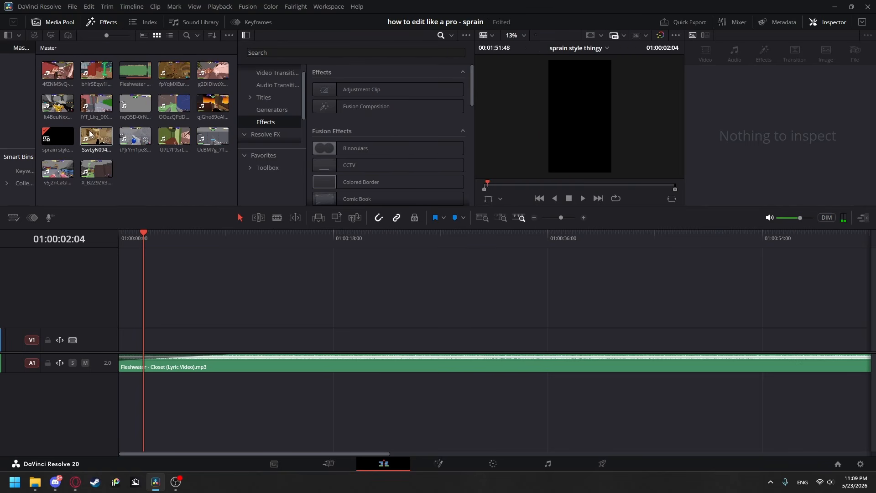
left_click(169, 260)
key("space")
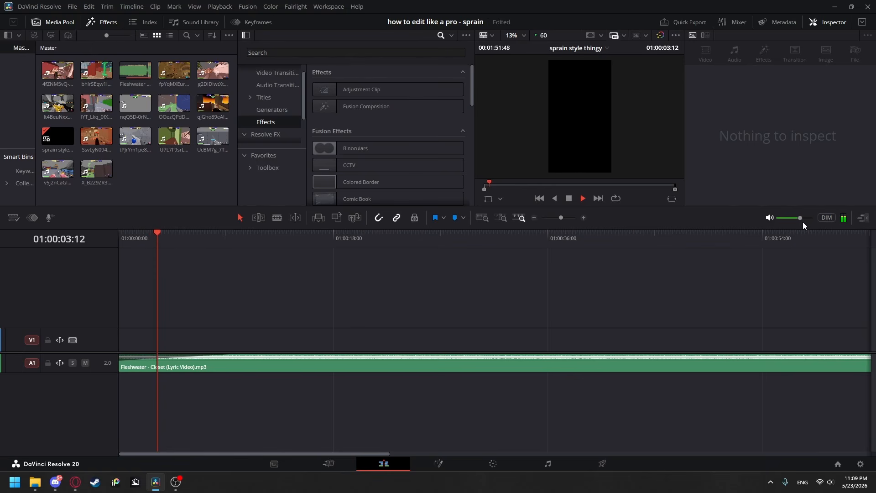
key("space")
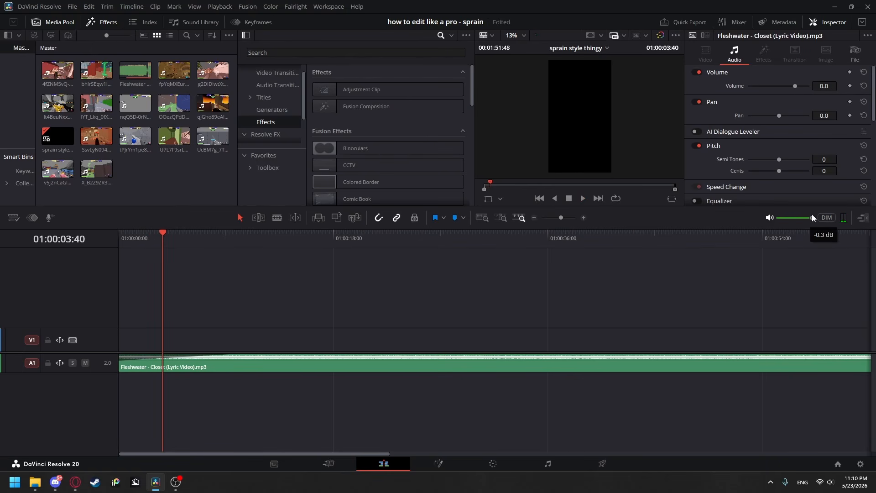
key("space")
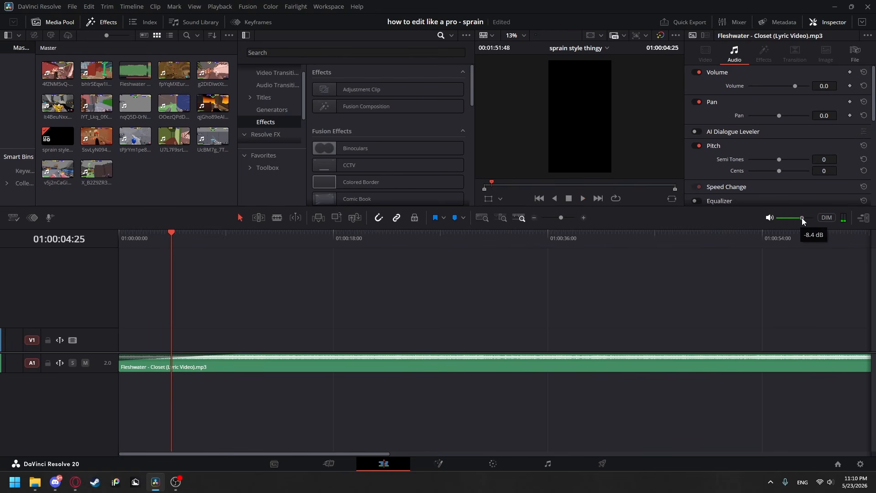
key("space")
left_click(127, 185)
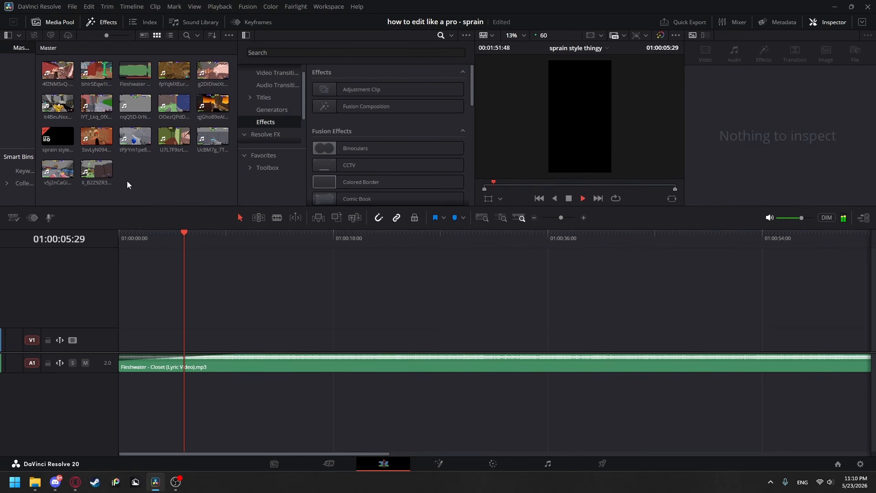
key("space")
- Preview blur clips in the media pool and replay the song around the four-to-seven-second mark
left_click(90, 138)
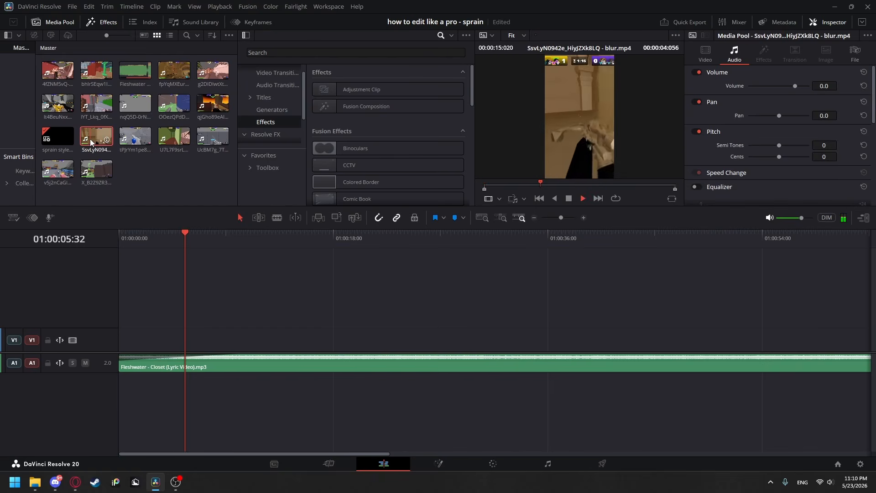
left_click(53, 105)
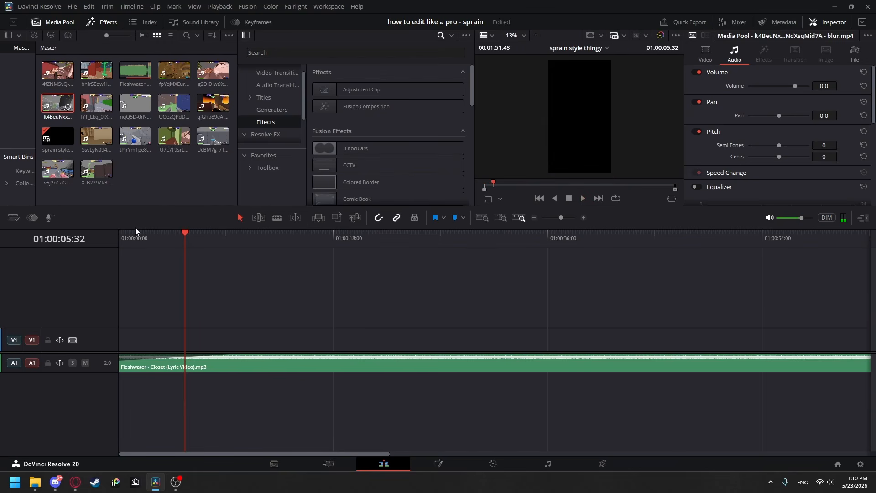
left_click(206, 279)
left_click_drag(211, 249, 163, 248)
key("space")
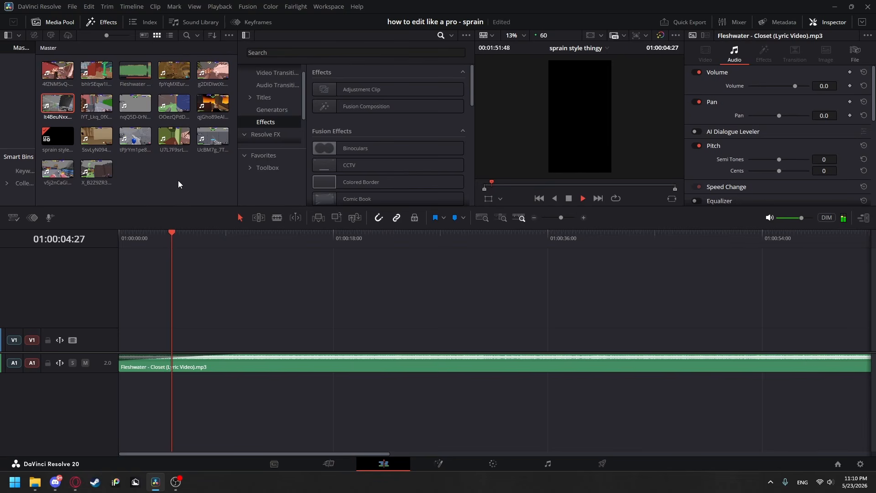
left_click(178, 179)
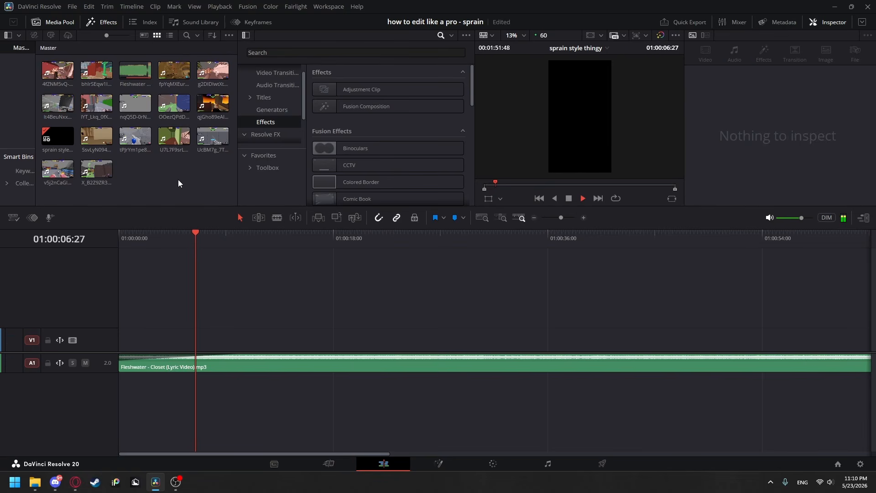
key("space")
- Place v5j2nCaGlmtyBrbh0rntFg - blur.mp4 at the timeline's start, with its video on V2 and its sound on A2
double_click(50, 169)
key("space")
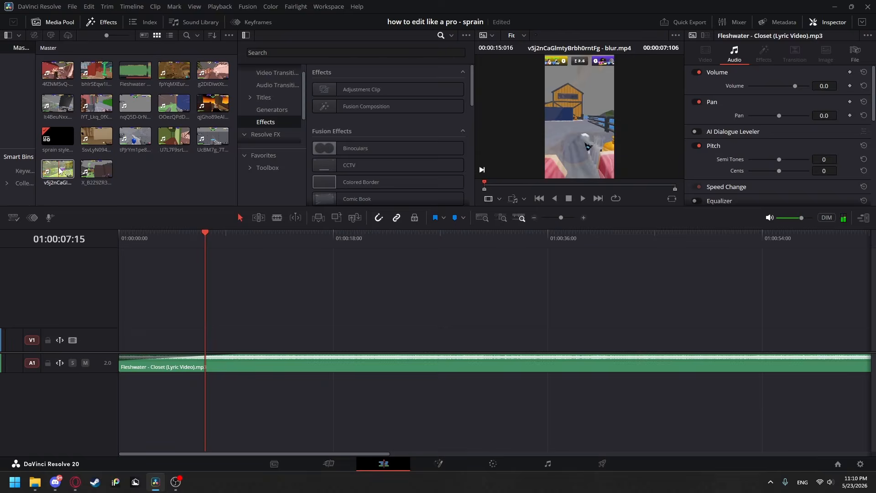
left_click_drag(48, 170, 121, 306)
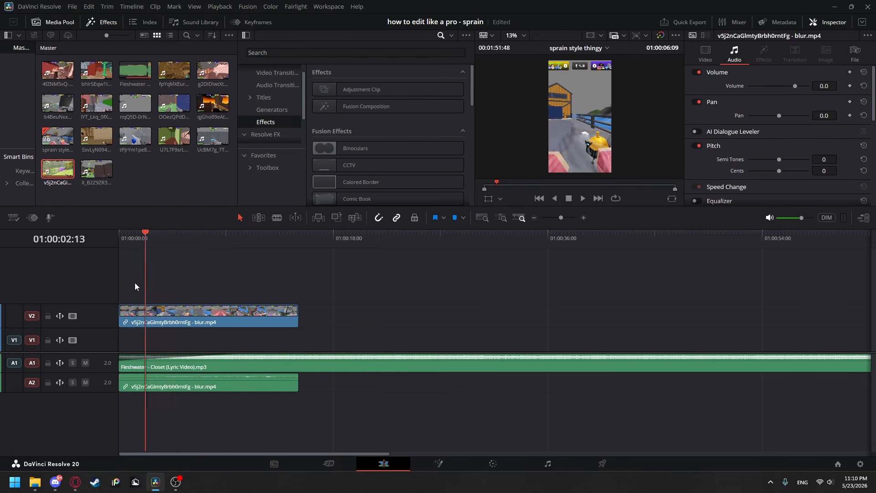
- Play the gameplay clip, trim about four seconds off its beginning and move it back to the timeline's start
key("space")
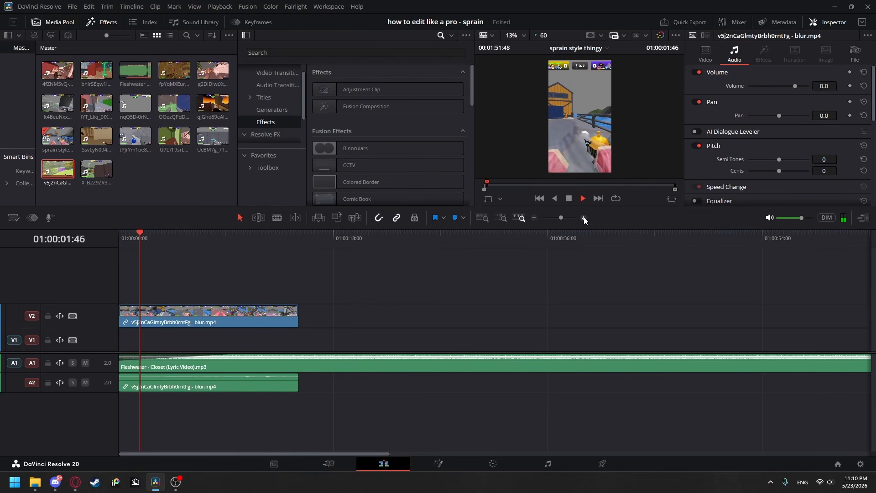
left_click(584, 218)
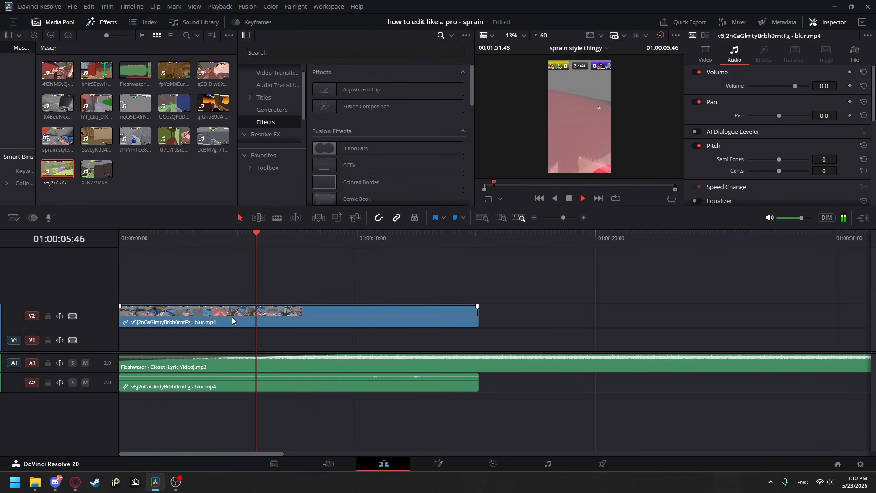
left_click(169, 322)
key("space")
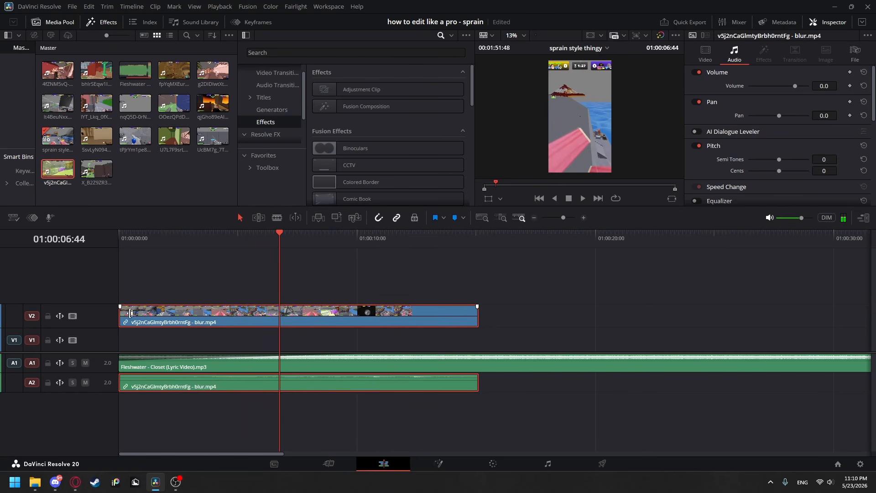
left_click_drag(131, 313, 167, 316)
left_click(279, 282)
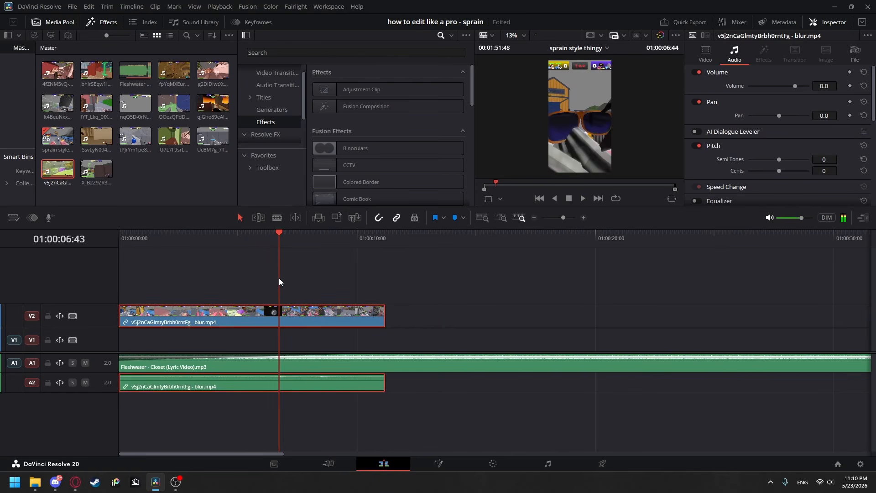
left_click_drag(279, 282, 106, 289)
mouse_move(387, 319)
left_mouse_down()
mouse_move(215, 316)
mouse_move(377, 332)
left_mouse_up()
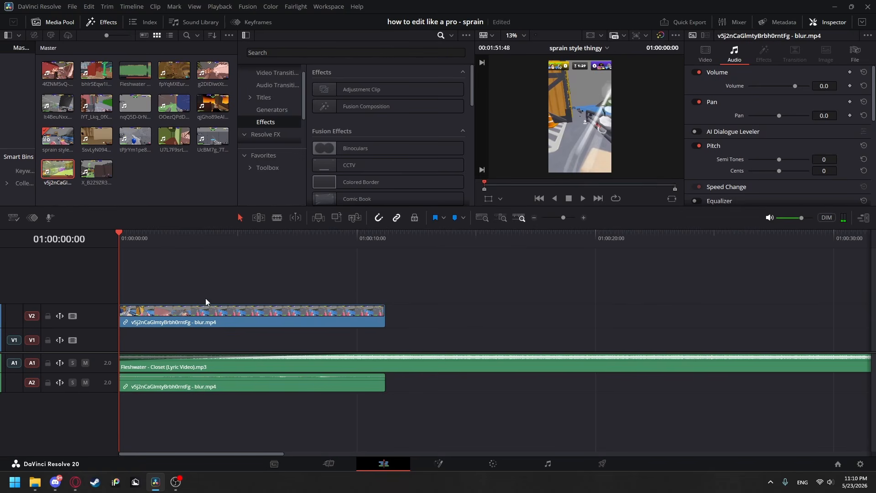
- Play the clip against the song, trim about two more seconds off its beginning and move it close to the timeline's start
key("space")
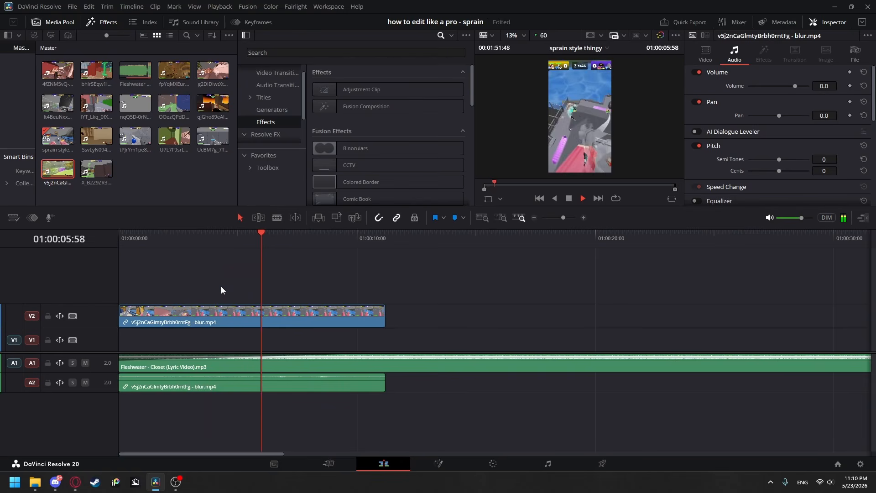
key("space")
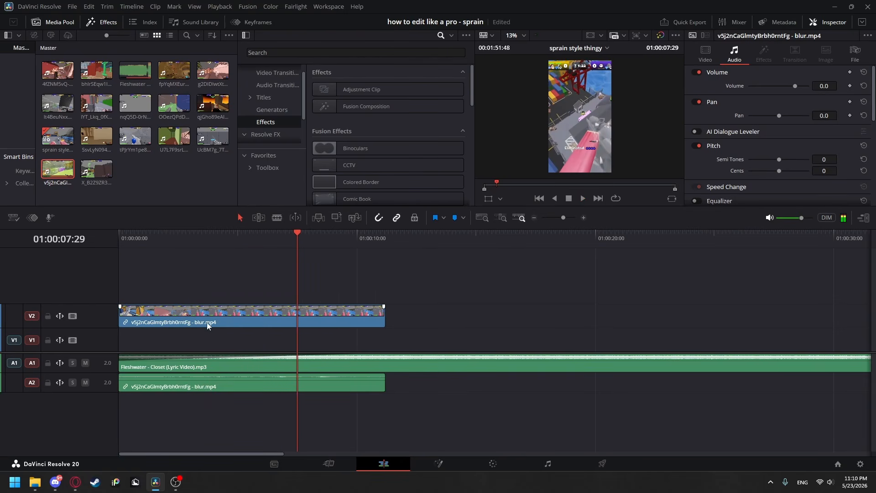
left_click(125, 316)
left_click_drag(125, 315, 170, 315)
left_click_drag(182, 323, 141, 323)
left_click_drag(297, 295, 203, 296)
- Check the clip's timing against the song and shift it about 0.4 seconds later
key("space")
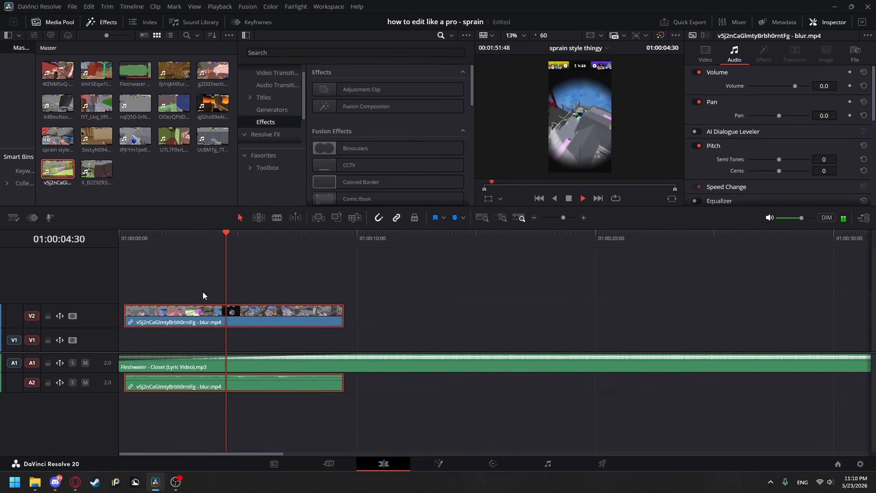
key("space")
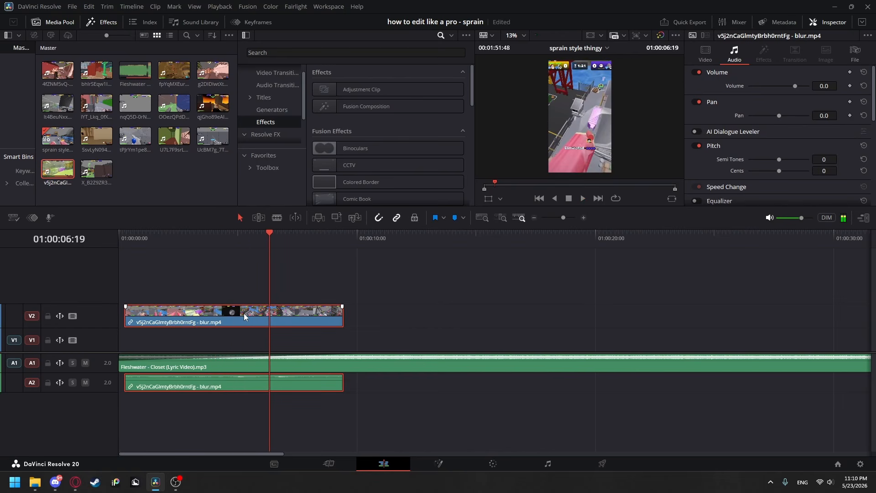
left_click_drag(245, 315, 253, 290)
key("space")
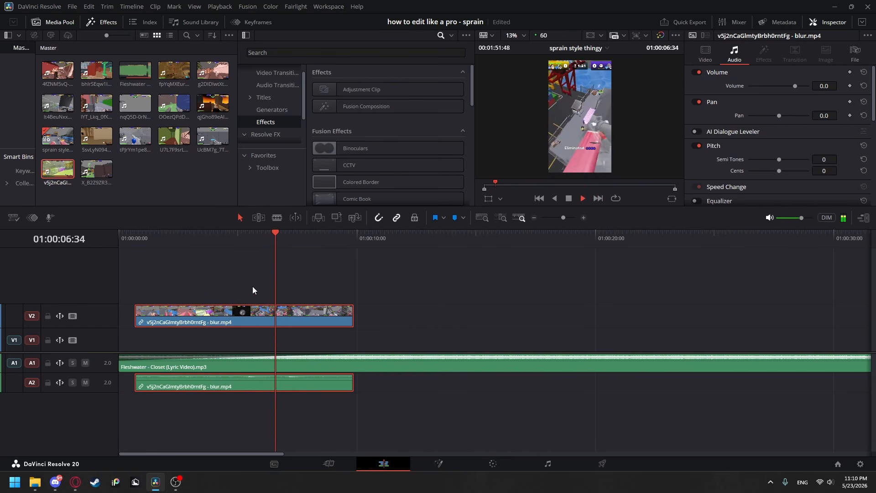
- Extend the clip's beginning back to the timeline's start and give its video a fade-in of about 3.6 seconds
left_click_drag(136, 311, 119, 311)
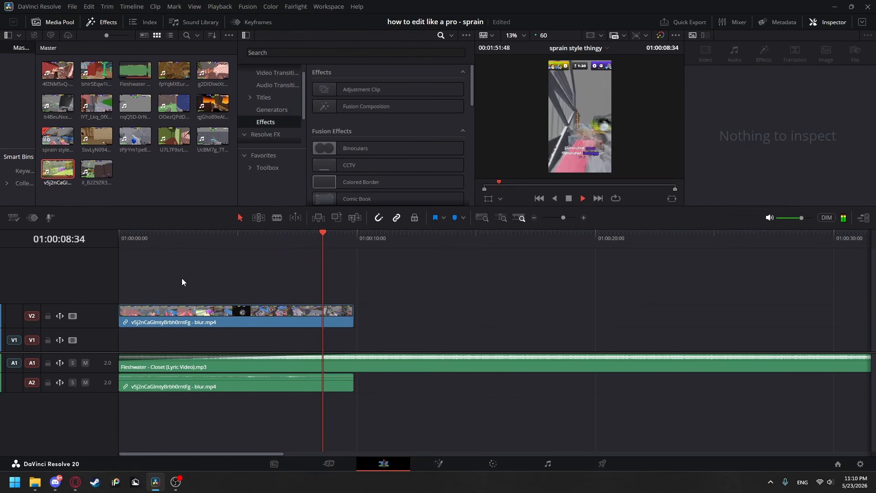
key("space")
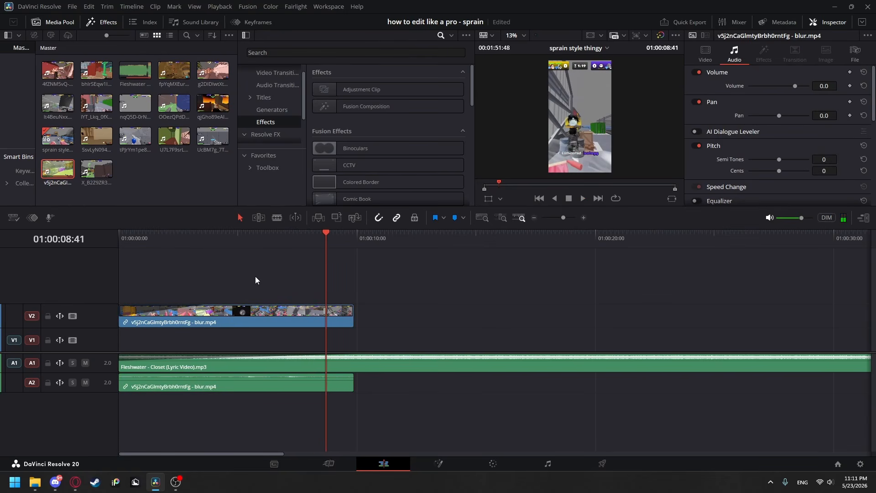
key("Home")
key("space")
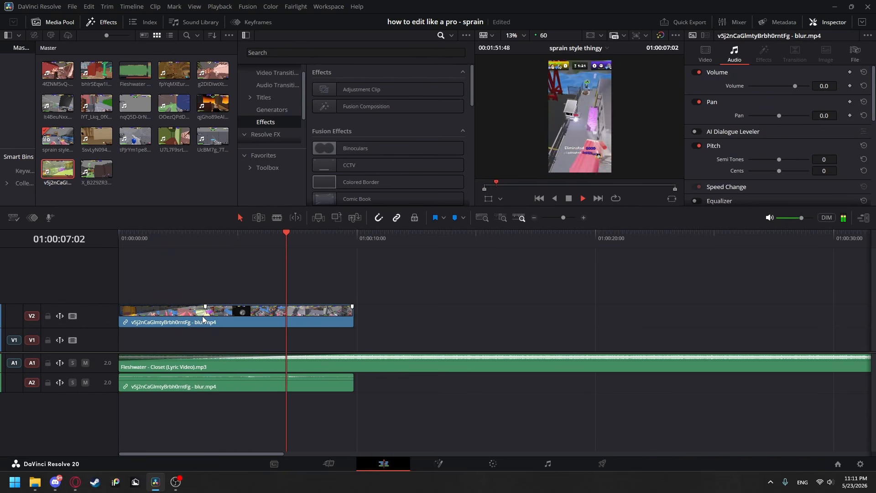
- Unlink the gameplay clip's video from its audio and move the video down to V1
right_click(269, 322)
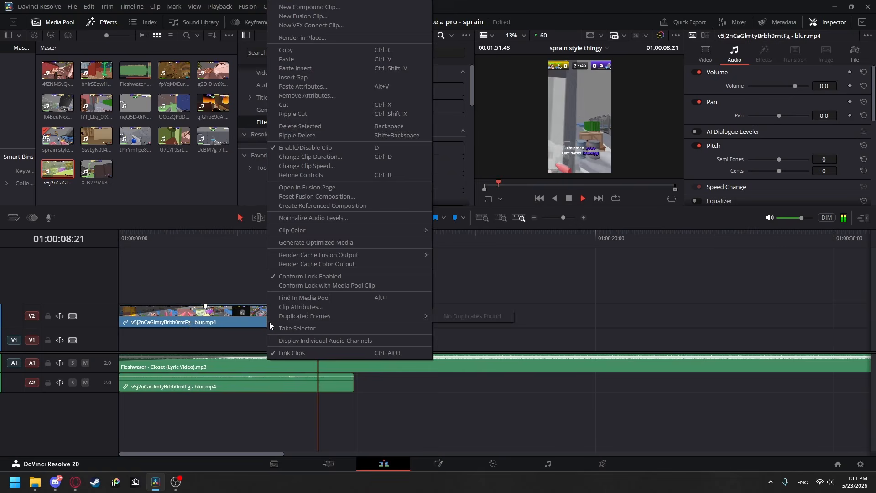
left_click(245, 318)
key("space")
right_click(239, 314)
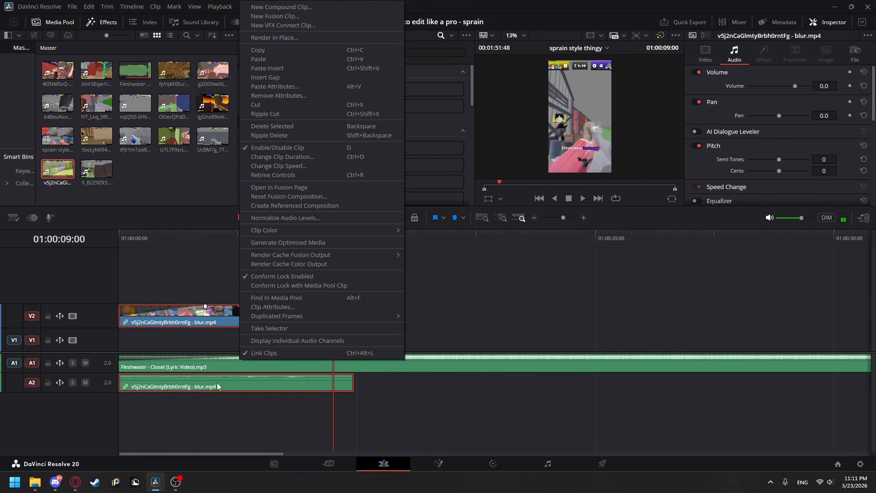
left_click(255, 353)
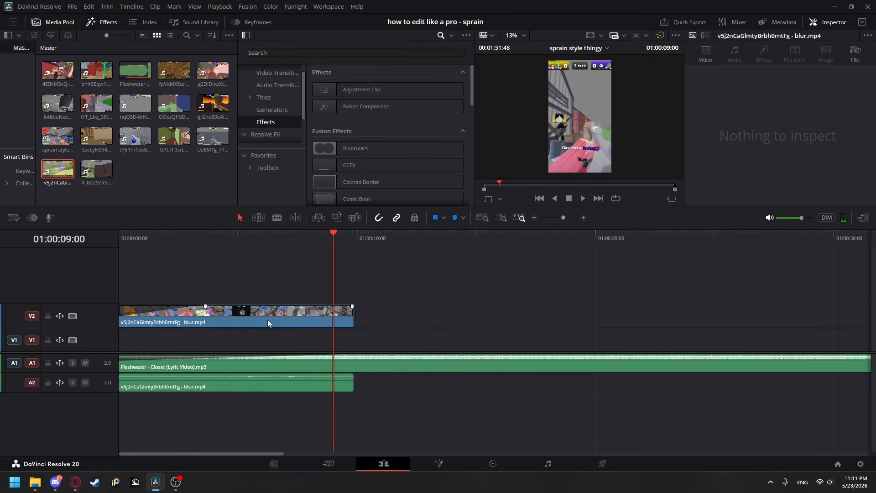
left_click(267, 318)
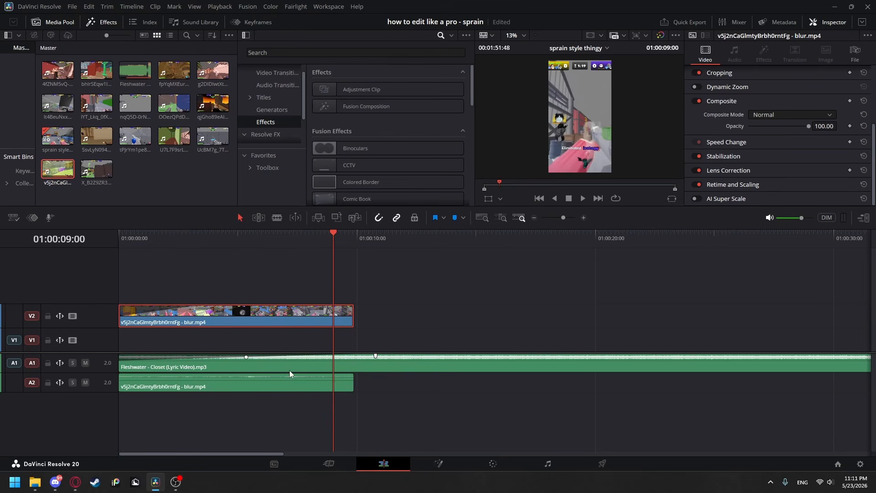
left_click(264, 382)
left_click_drag(262, 318, 274, 343)
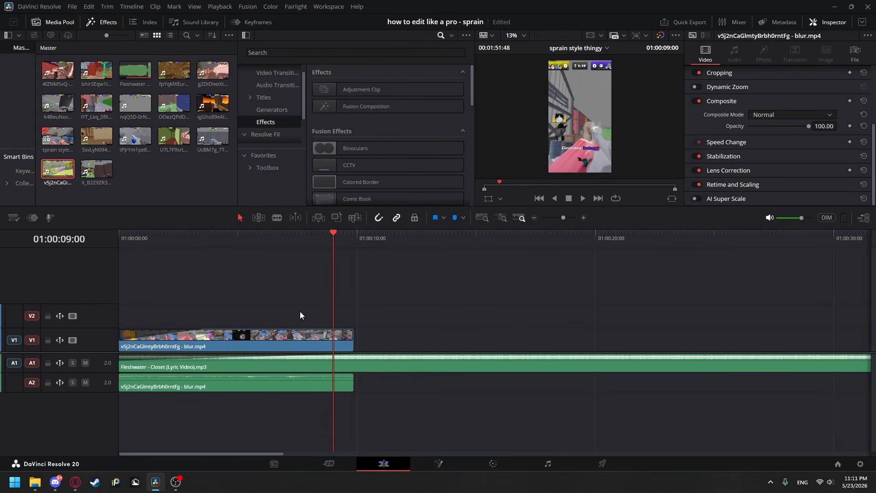
- Find the elimination moment at 01:00:05:19 and split the V1 video clip there
key("Right")
left_click_drag(334, 307, 253, 301)
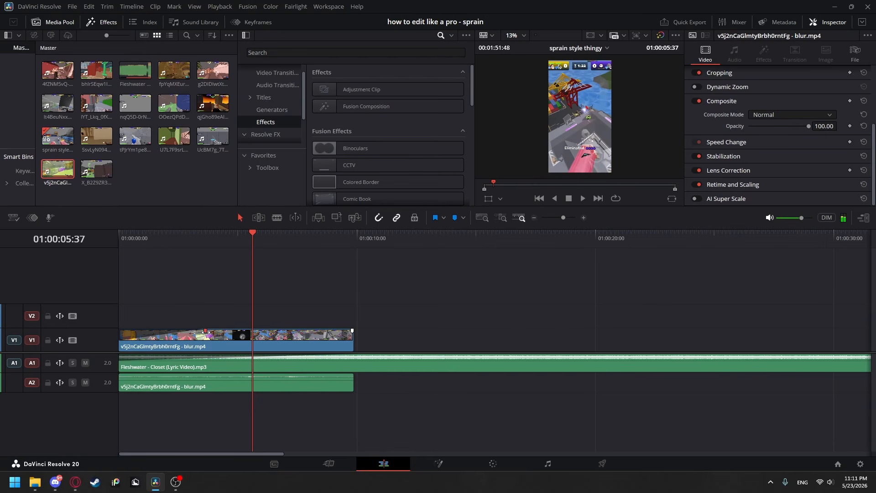
left_click_drag(252, 314, 243, 293)
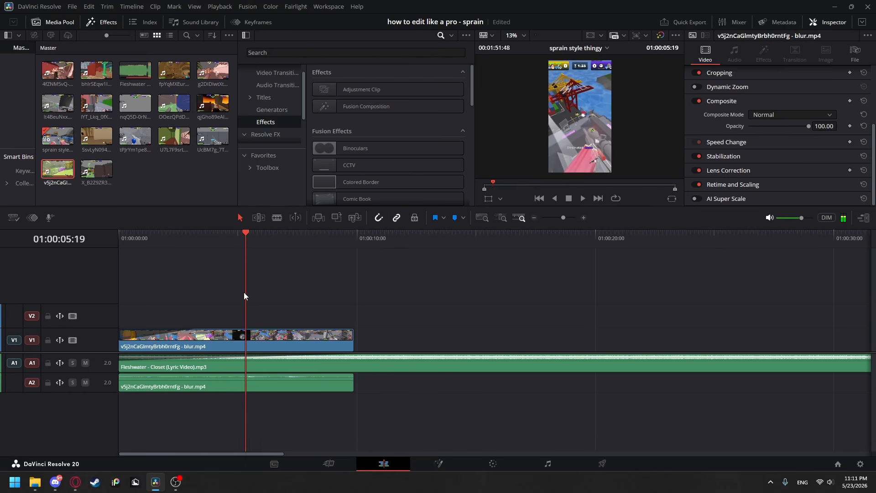
left_click(277, 218)
left_click(246, 340)
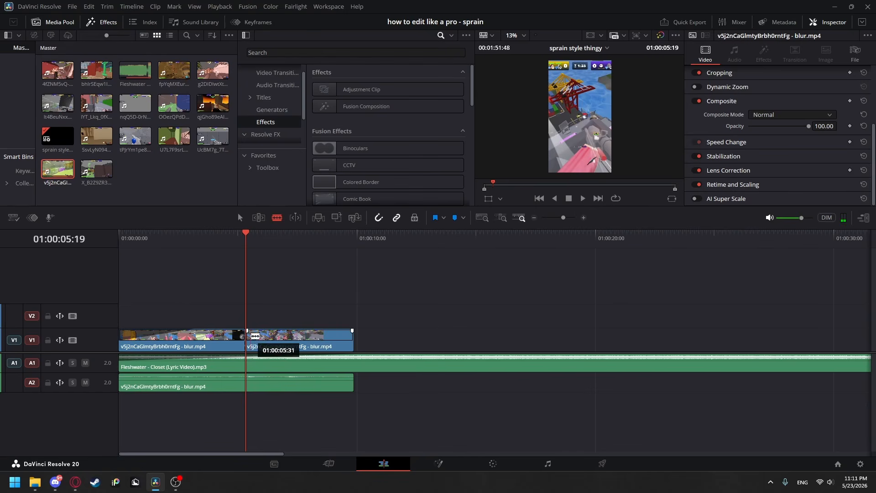
left_click(240, 218)
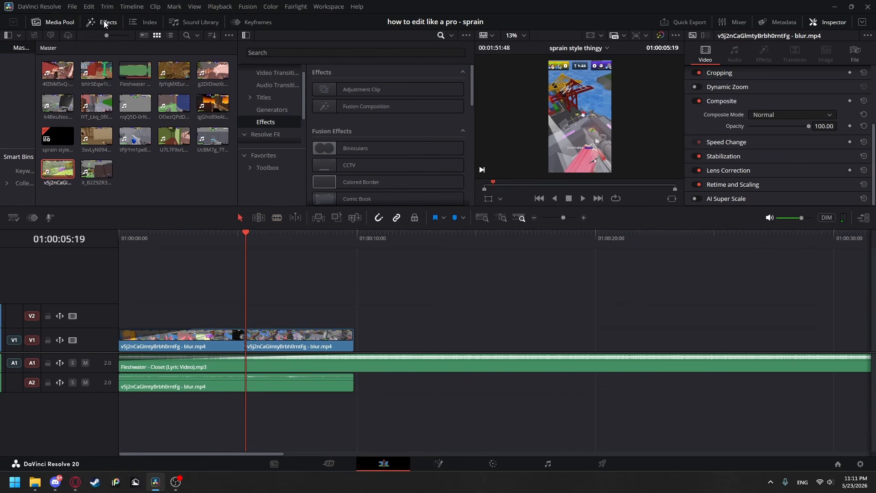
- Search the effects for "shake", add the Camera Shake transition at the V1 cut and shorten it to 38 frames
left_click(442, 34)
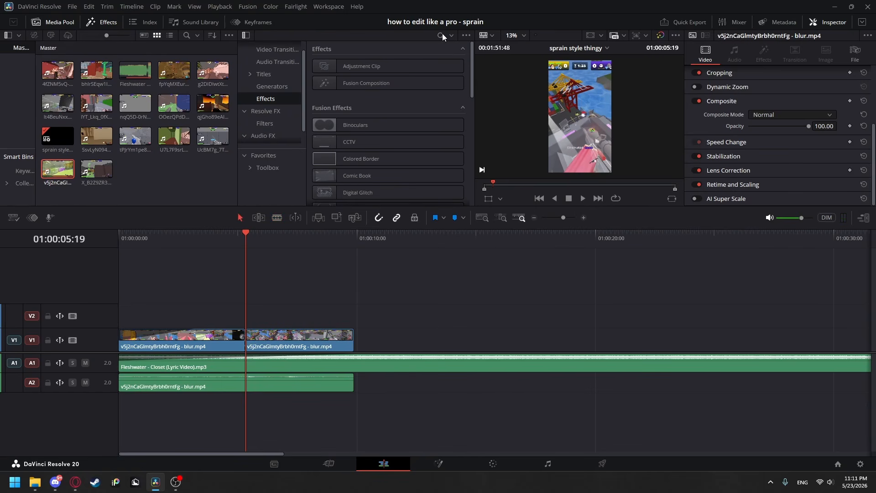
left_click(442, 34)
type("shake")
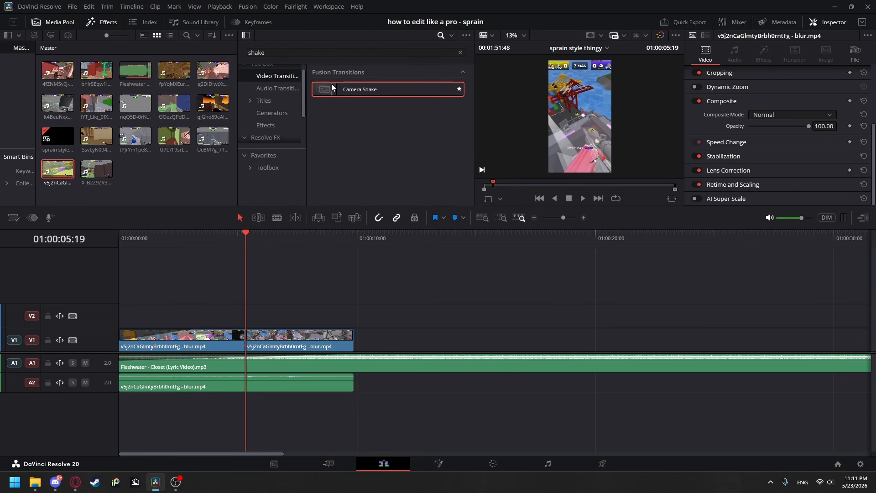
left_click_drag(331, 87, 246, 335)
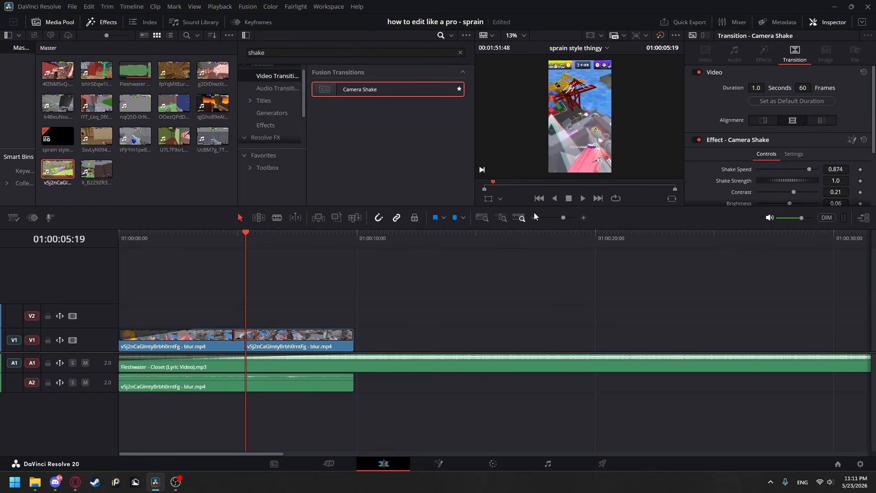
left_click(583, 218)
left_click_drag(350, 336, 341, 338)
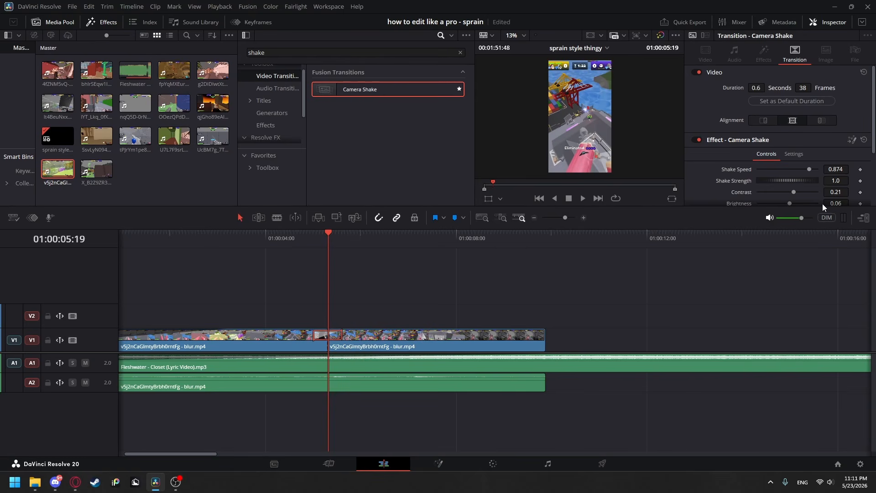
- Set the Camera Shake transition's shake speed and shake strength to 0.6 each
key("BackSpace")
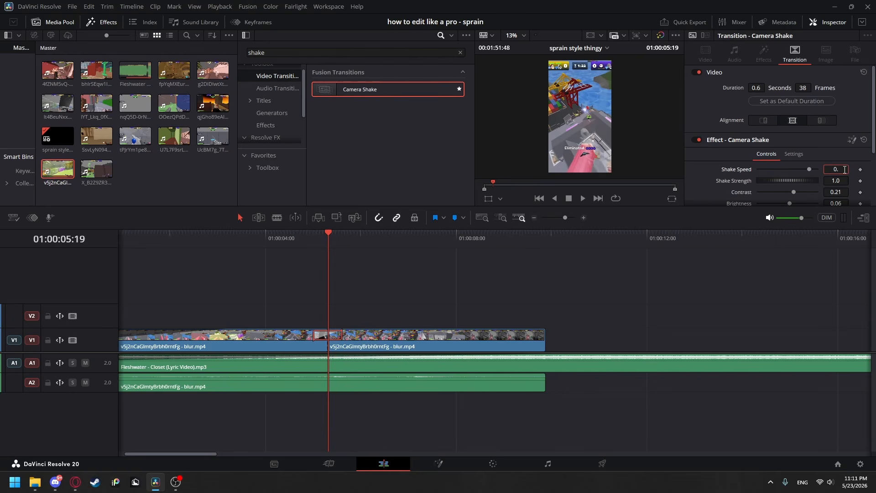
type("6")
key("Tab")
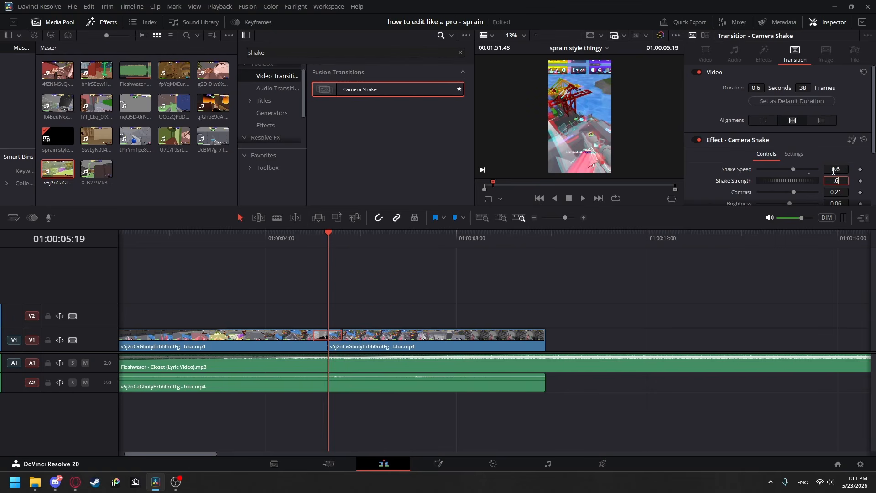
scroll(833, 170, "down", 2)
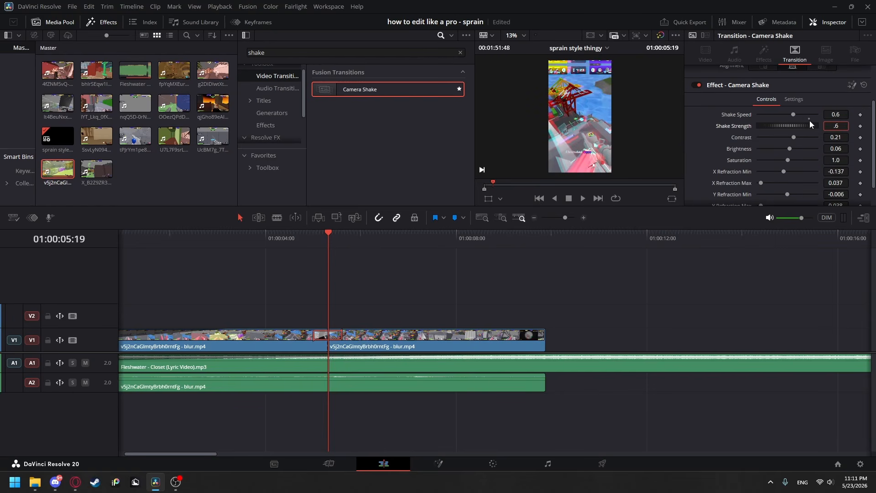
- Set the Camera Shake transition's brightness and all four X and Y refraction minimum and maximum values to 0
left_click(845, 149)
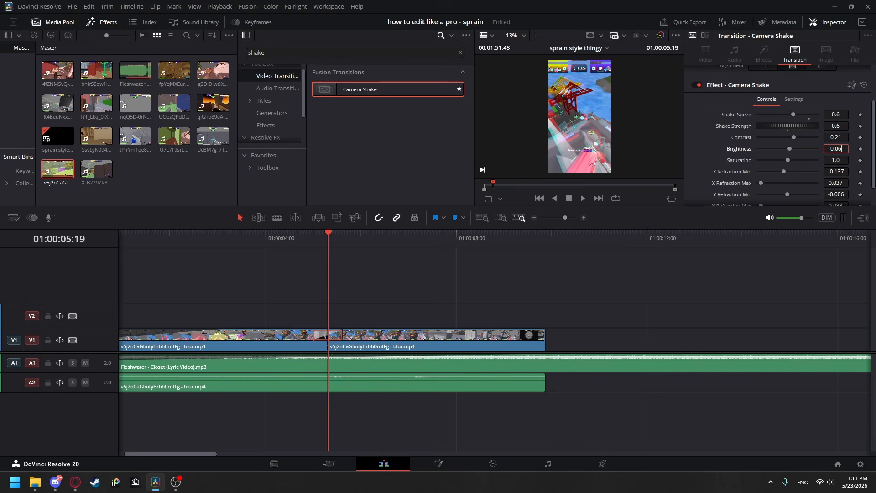
key("BackSpace")
left_click(848, 172)
key("BackSpace")
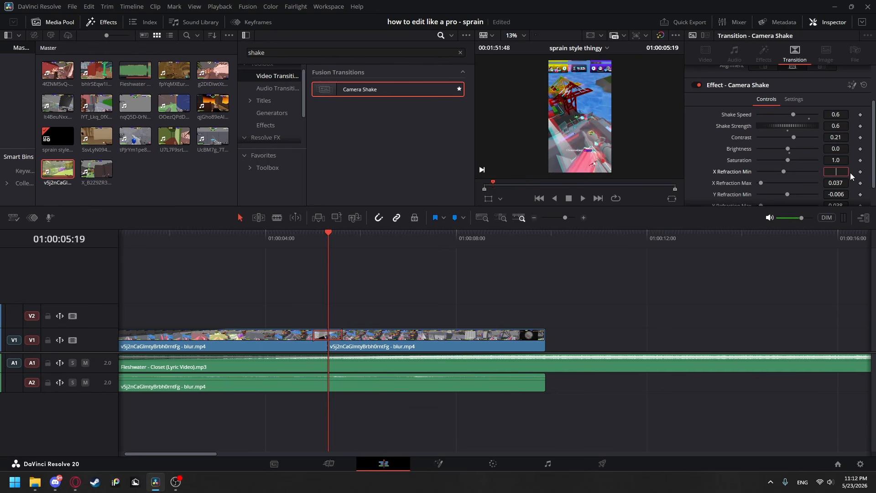
type("0")
key("Tab")
type("0")
key("Tab")
type("0")
key("Tab")
type("0")
key("Return")
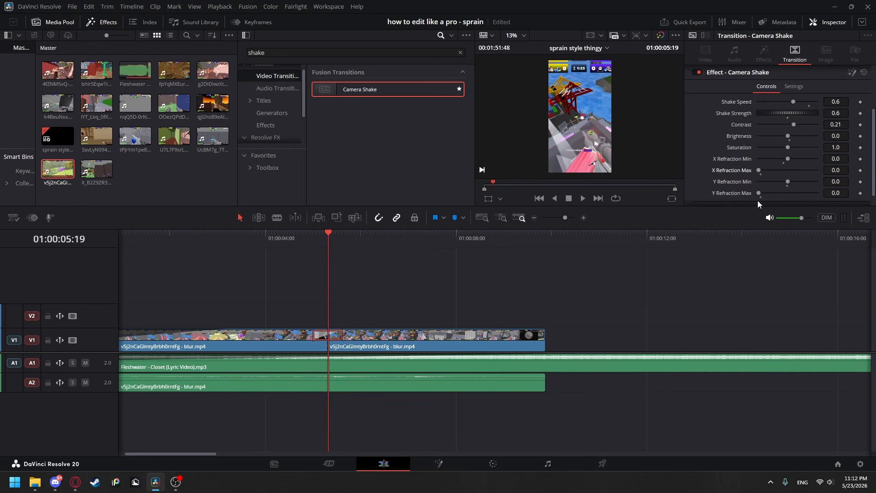
- Play the edit from the start to find the second elimination and split the V1 video clip at 01:00:07:01
key("Home")
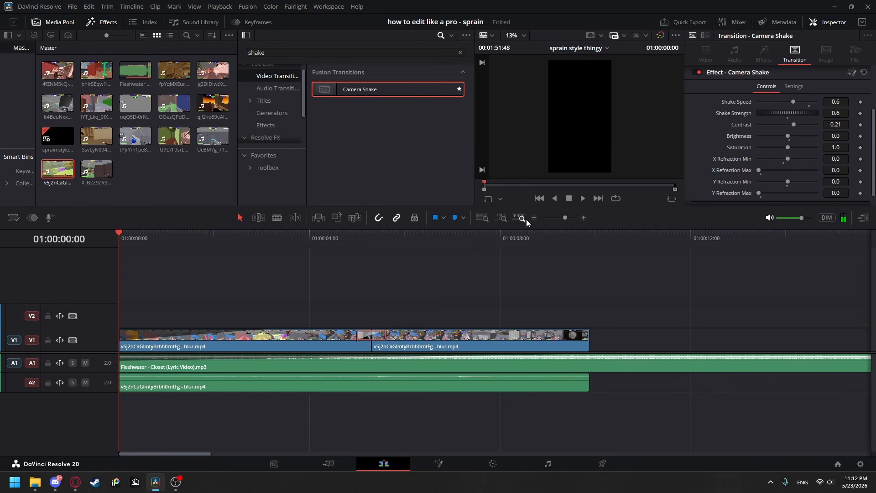
left_click(522, 219)
key("space")
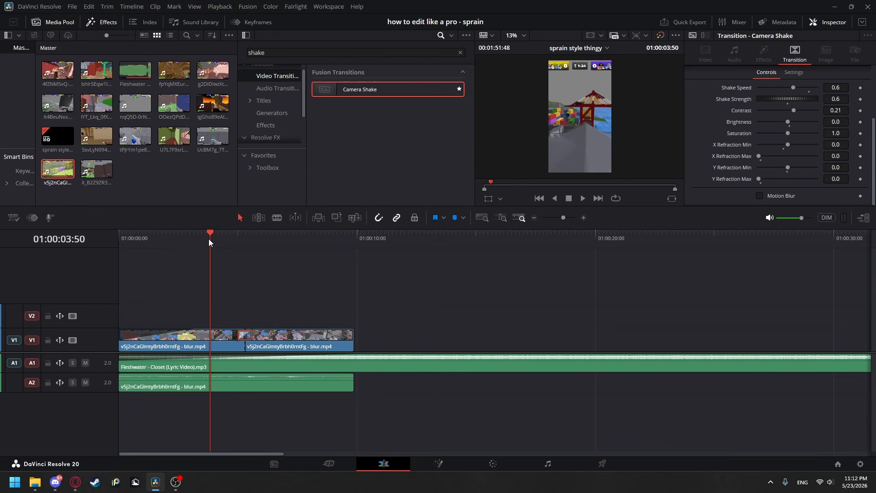
key("space")
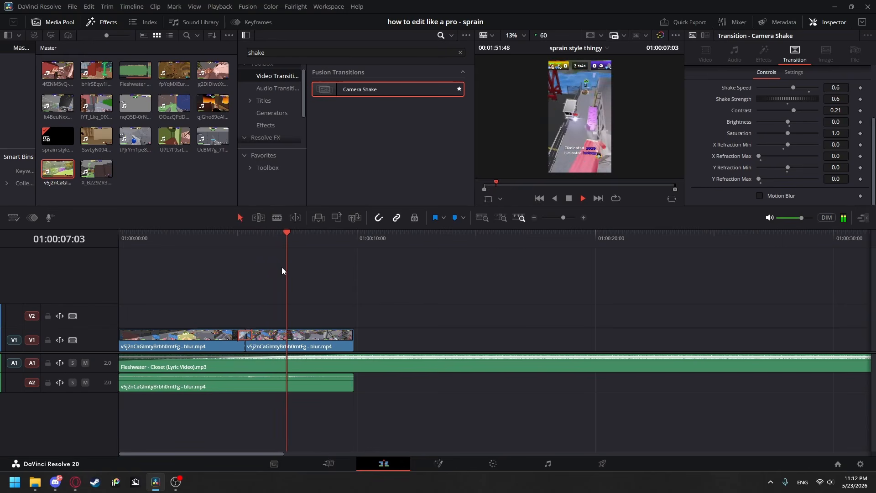
key("space")
mouse_move(303, 270)
left_mouse_down()
mouse_move(277, 271)
mouse_move(287, 272)
left_mouse_up()
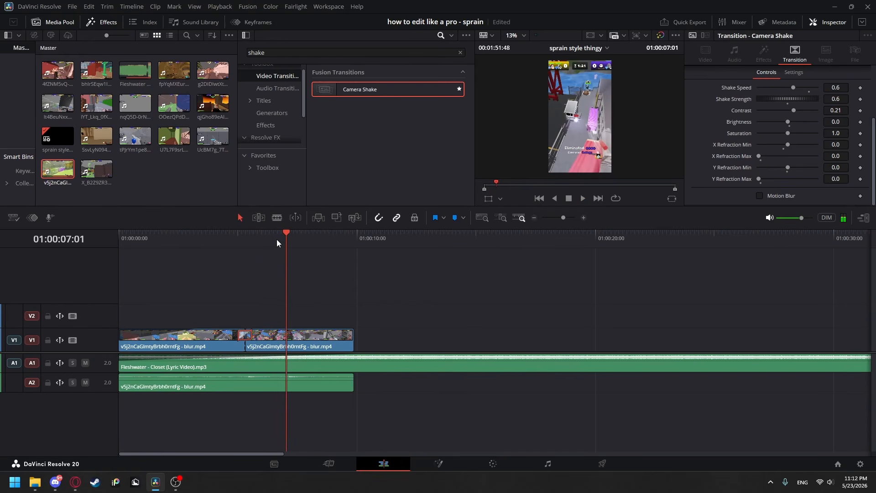
left_click(287, 335)
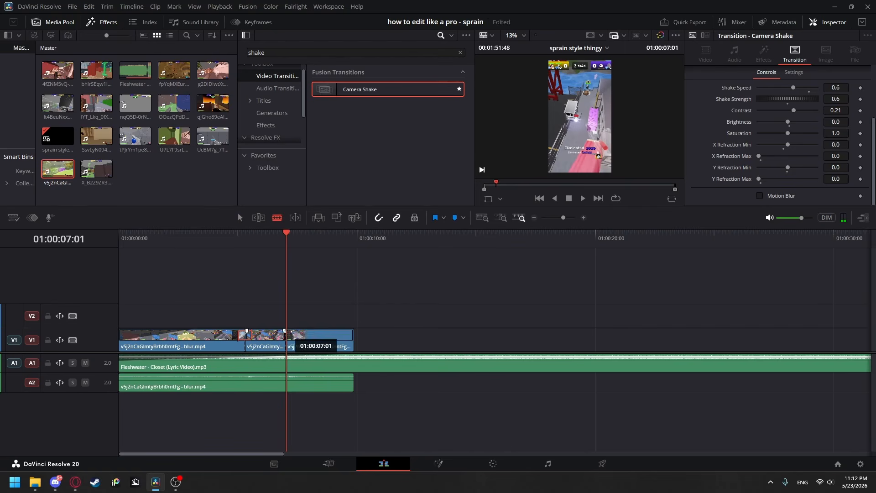
left_click(243, 217)
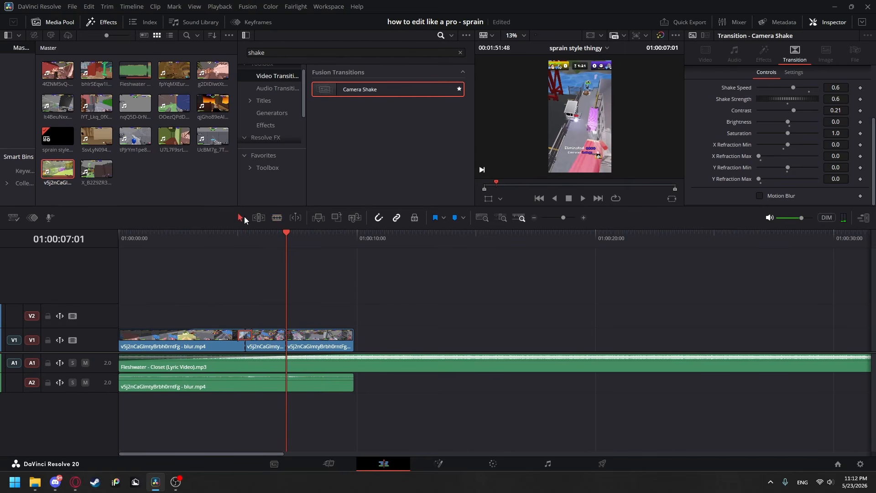
- Change the speed of the last V1 clip to 1%
right_click(314, 335)
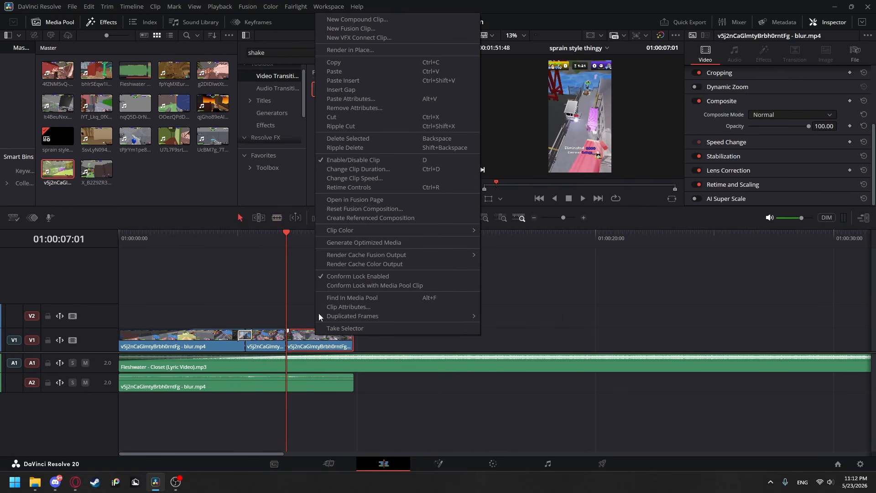
left_click(364, 179)
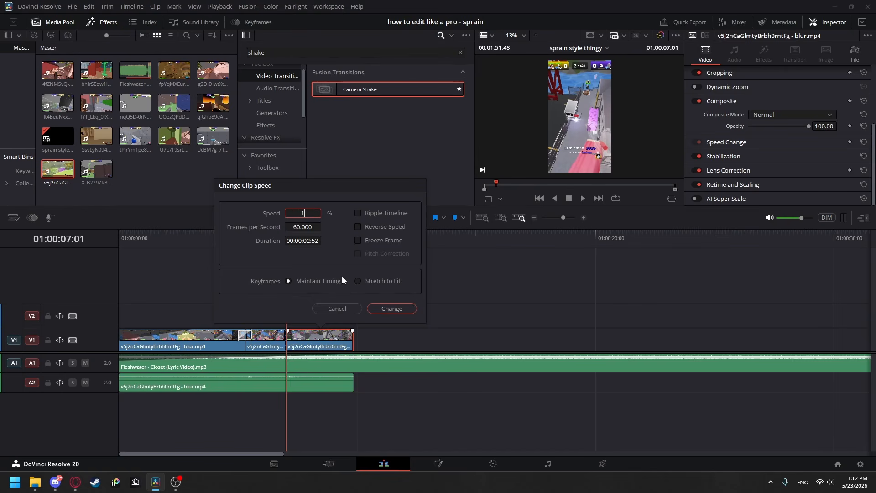
left_click(374, 310)
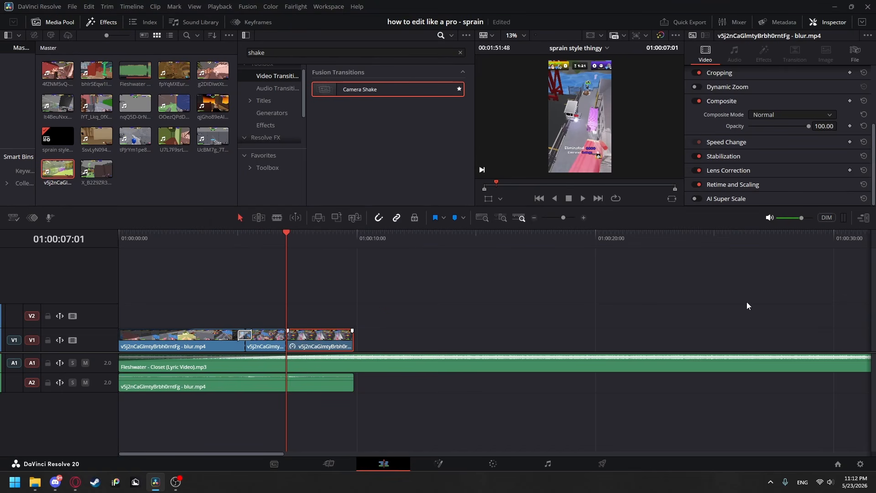
- Set the slowed clip's retime process to Optical Flow
left_click_drag(873, 150, 870, 169)
left_click(735, 185)
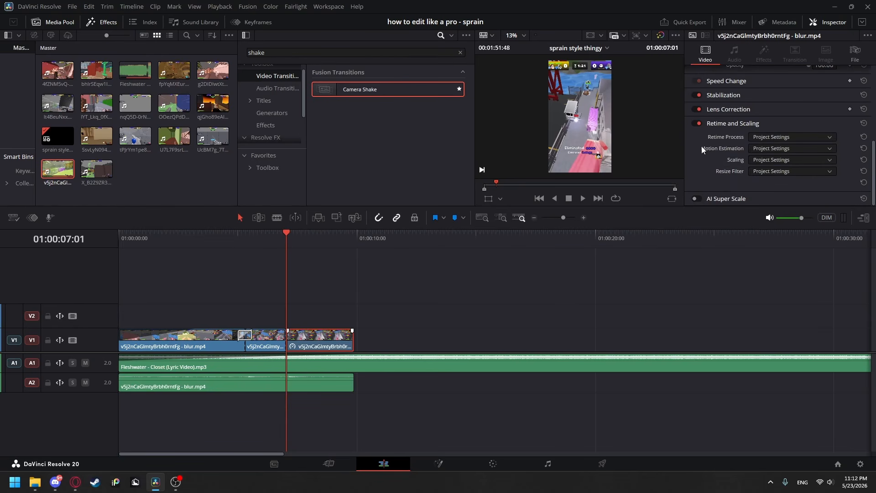
left_click(758, 137)
left_click(767, 179)
- Play back from before the second elimination cut to check the slowed ending clip
left_click(229, 292)
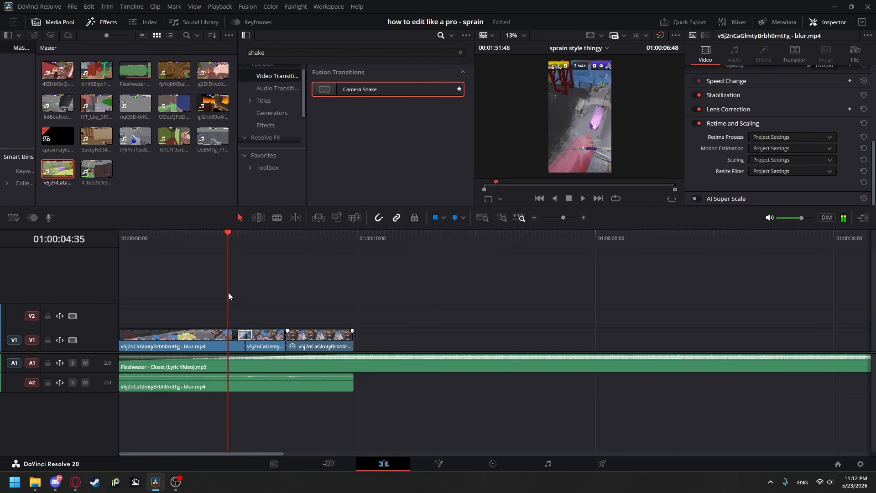
key("space")
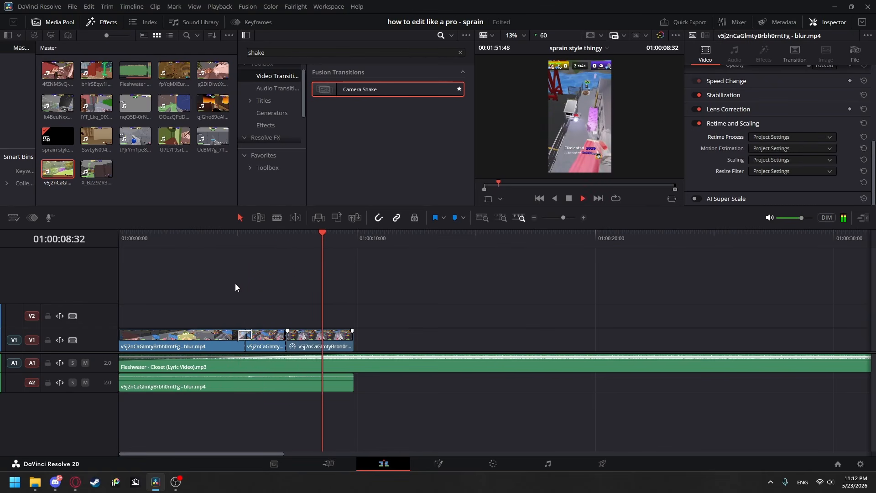
key("space")
left_click(327, 341)
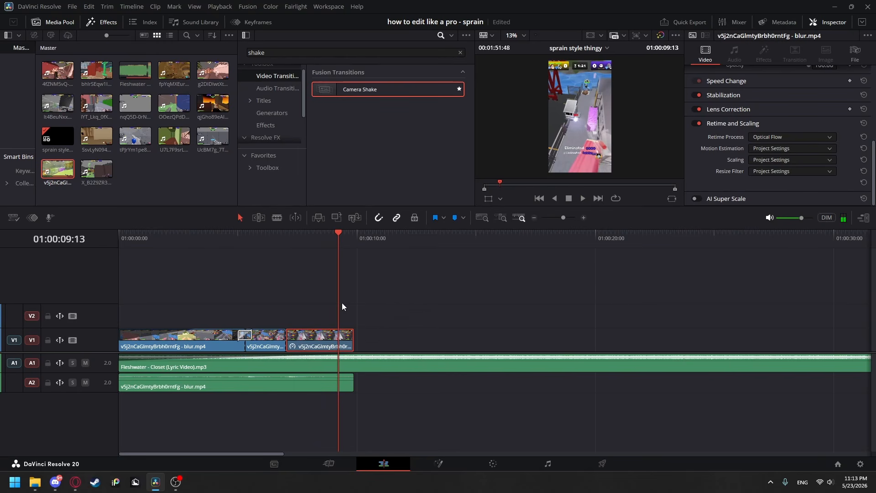
left_click(276, 311)
key("space")
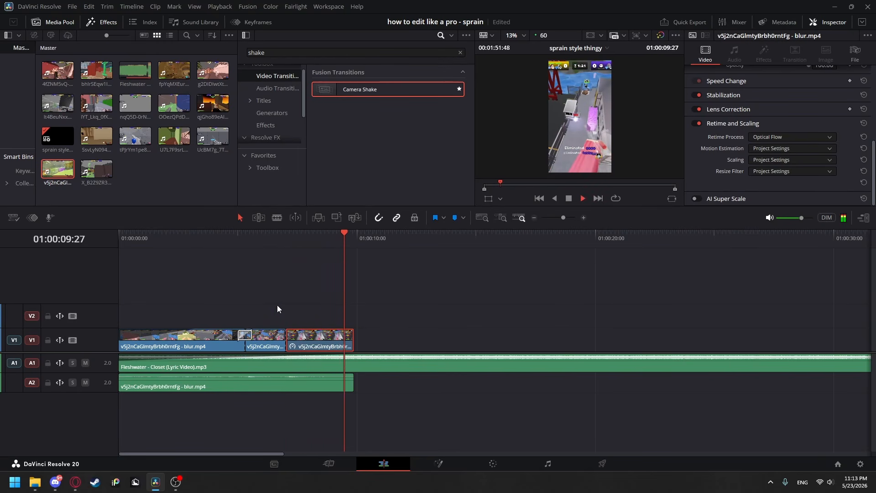
key("space")
- Apply the last V1 clip's speed settings again and replay the section from just before its cut
right_click(324, 338)
left_click(390, 188)
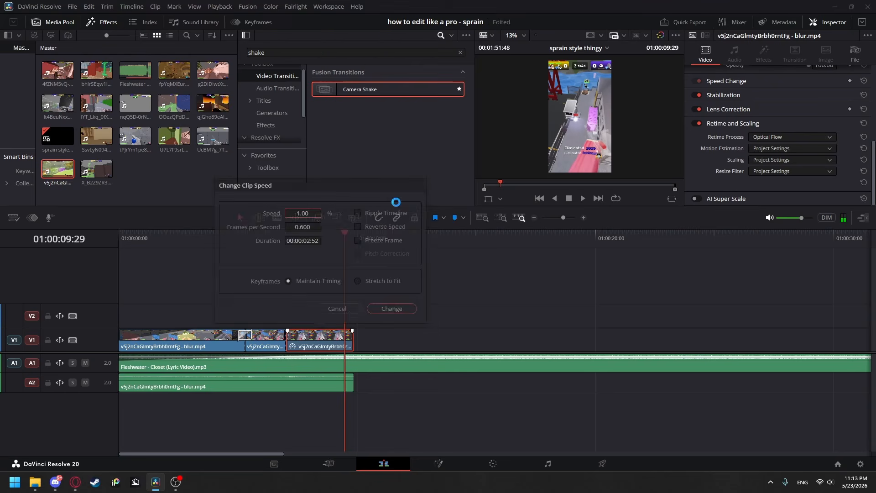
left_click(381, 306)
left_click_drag(331, 301, 278, 298)
key("space")
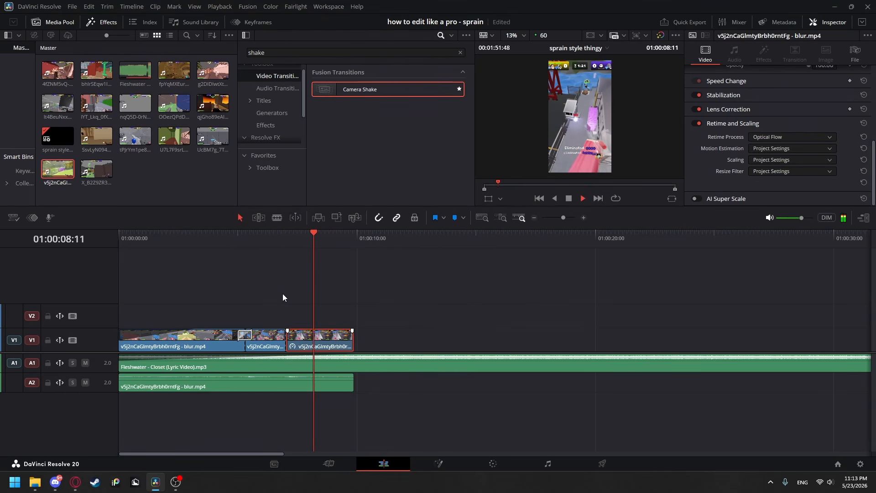
key("space")
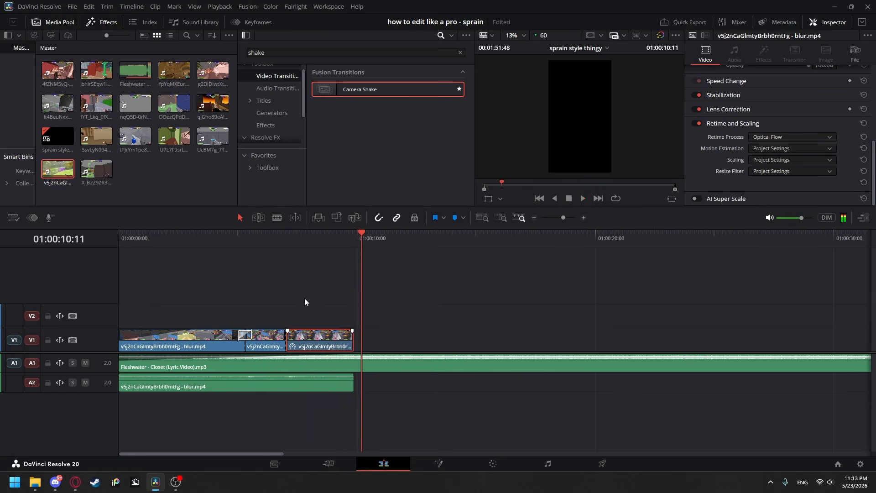
- Trim the ends of the slowed V1 clip and the A2 gameplay audio back to about 01:00:09
mouse_move(348, 335)
left_mouse_down()
mouse_move(315, 335)
mouse_move(337, 336)
left_mouse_up()
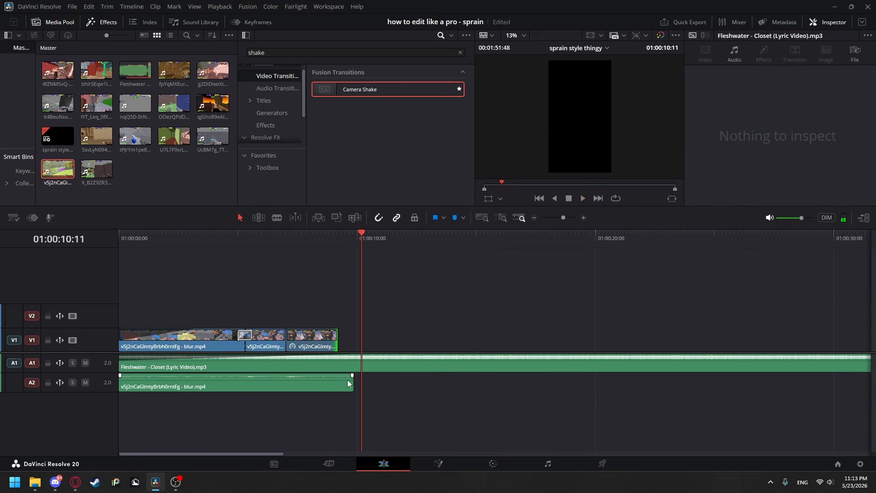
left_click(351, 386)
left_click_drag(352, 386, 336, 387)
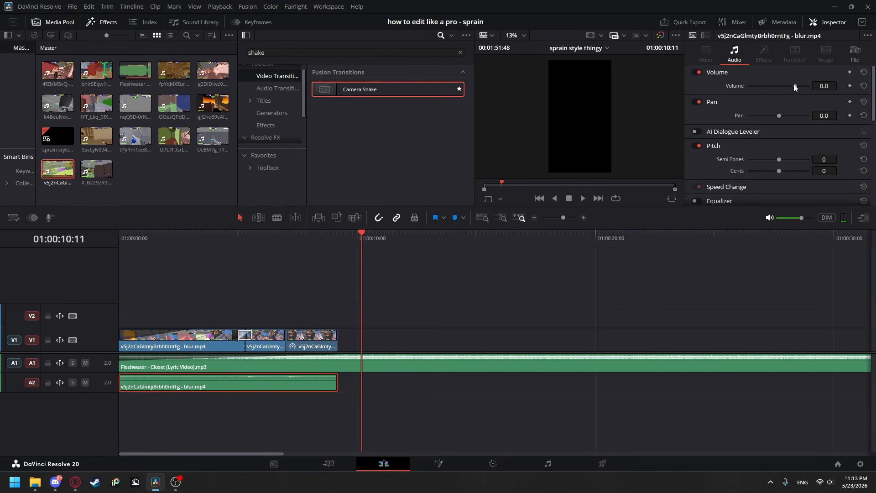
- Raise the A2 gameplay audio's volume to 16.1 and play back both elimination cuts to check the balance
left_click_drag(795, 86, 802, 86)
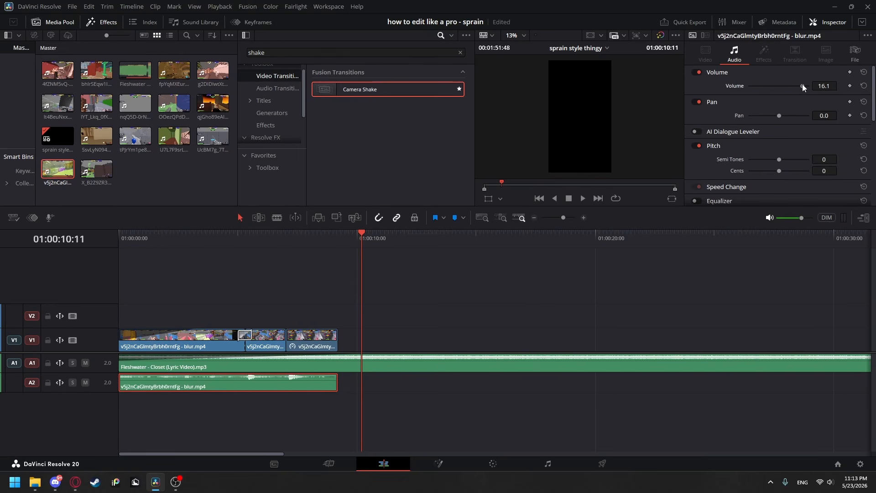
left_click(331, 360)
left_click_drag(362, 339, 240, 332)
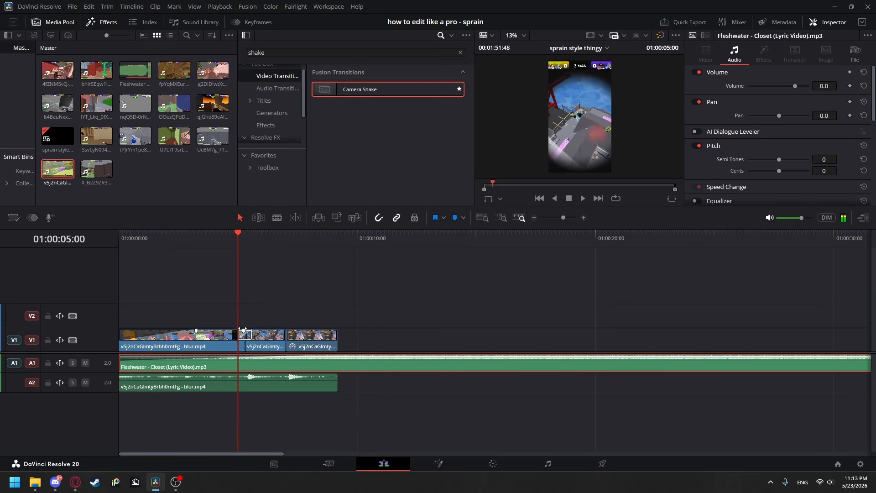
key("space")
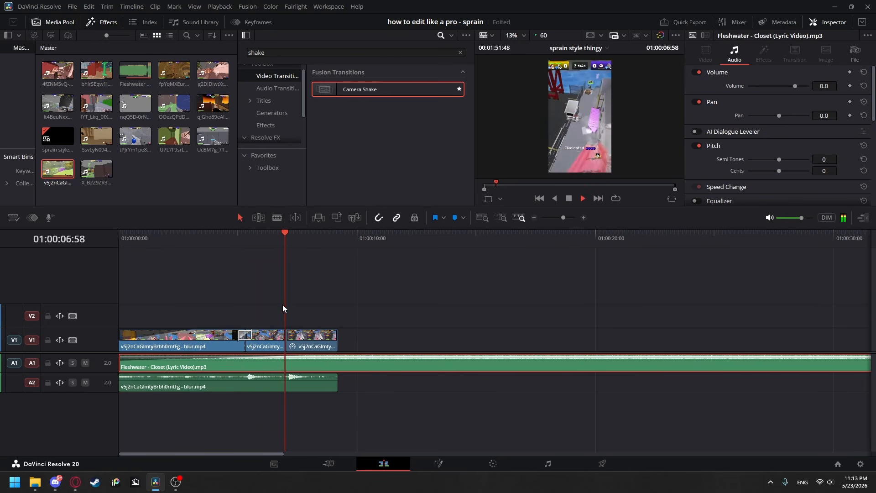
key("space")
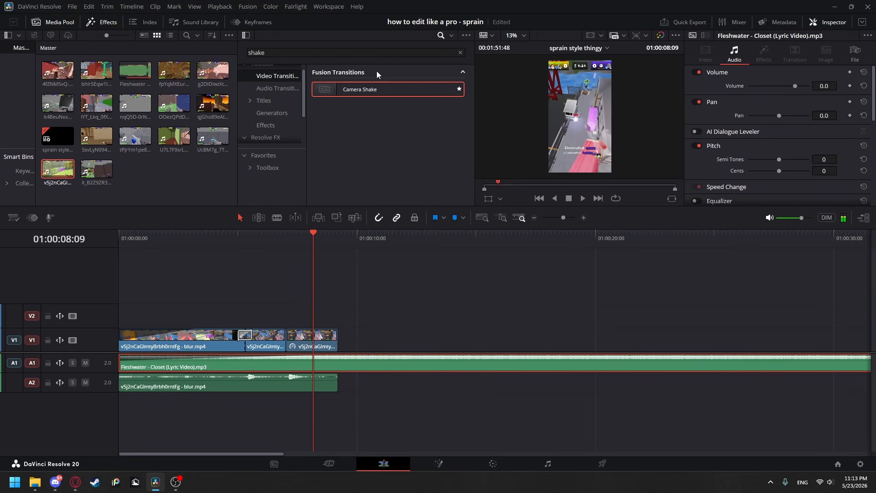
- Add a Camera Shake transition at the second V1 cut with shake speed and shake strength of 0.7 each
left_click_drag(360, 89, 292, 335)
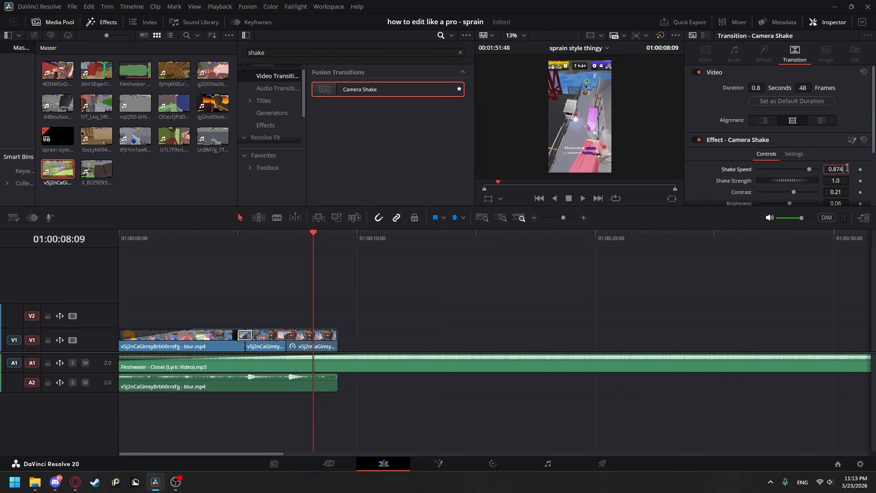
type("0.7")
key("Tab")
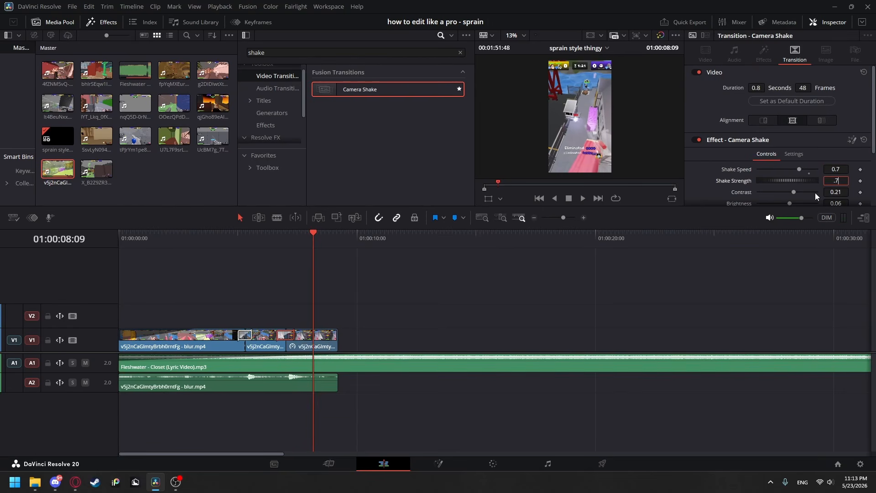
type(".7")
- Set the second Camera Shake's brightness and its X and Y refraction minimum and maximum values to 0
scroll(833, 162, "down", 1)
left_click(847, 150)
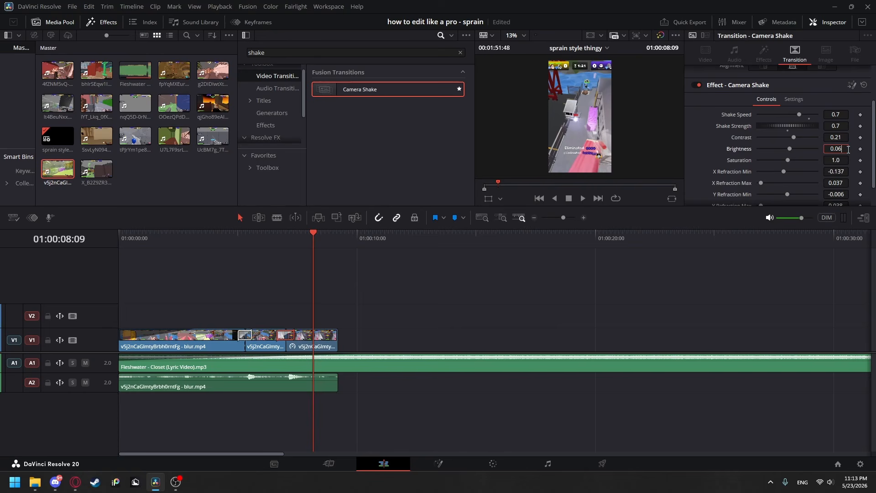
left_click(848, 174)
key("BackSpace")
type("0")
key("Tab")
type("0")
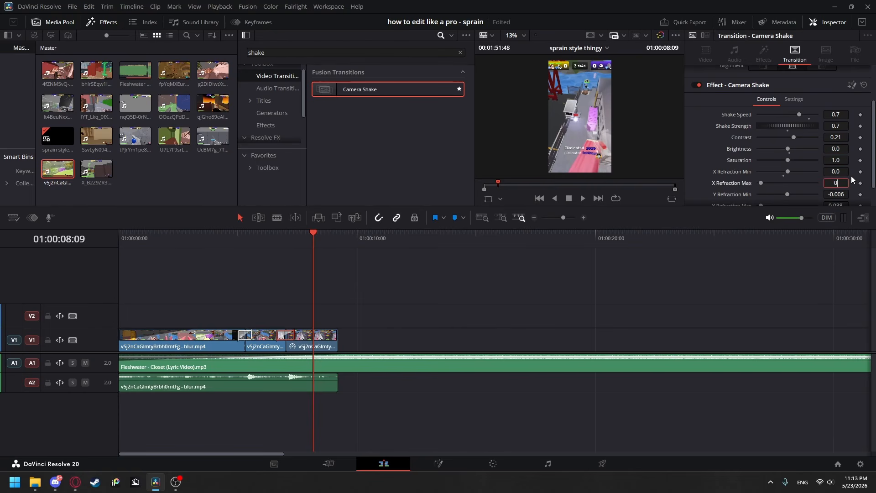
key("Tab")
type("0")
key("Tab")
type("0")
key("Tab")
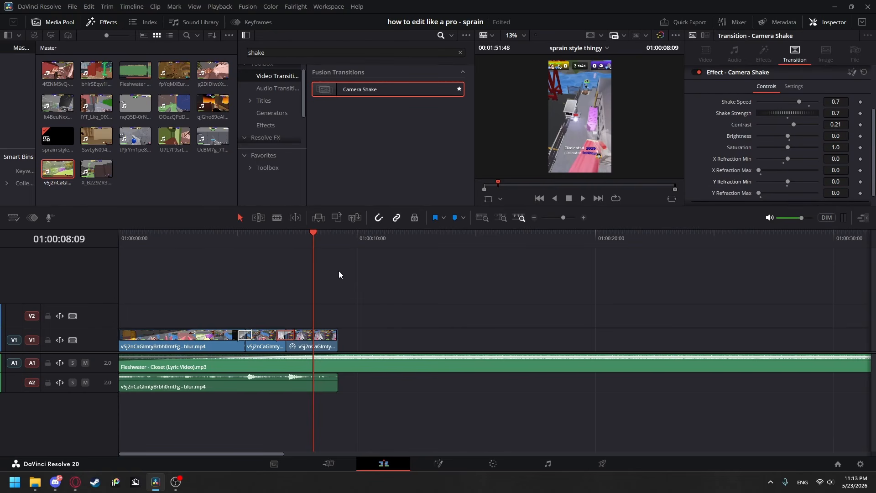
- Review the whole edit from near the beginning in full-screen playback
left_click_drag(314, 272, 223, 267)
left_click(224, 269)
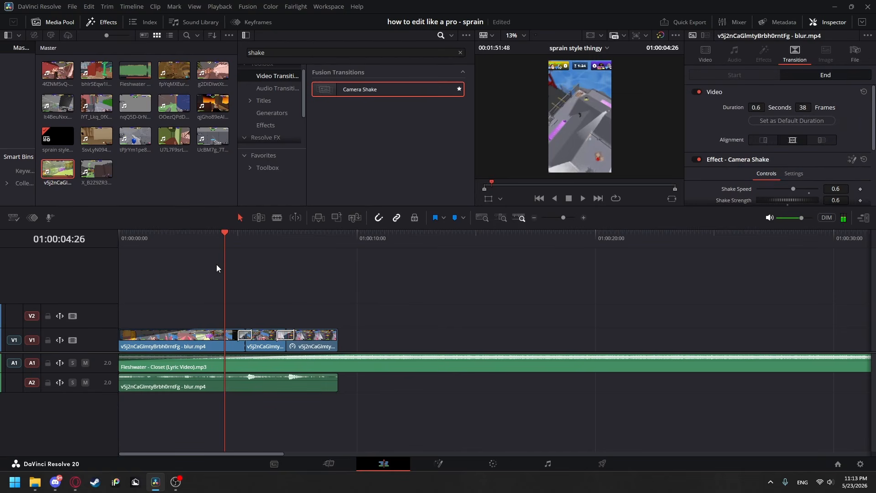
left_click(131, 268)
key("ctrl+f")
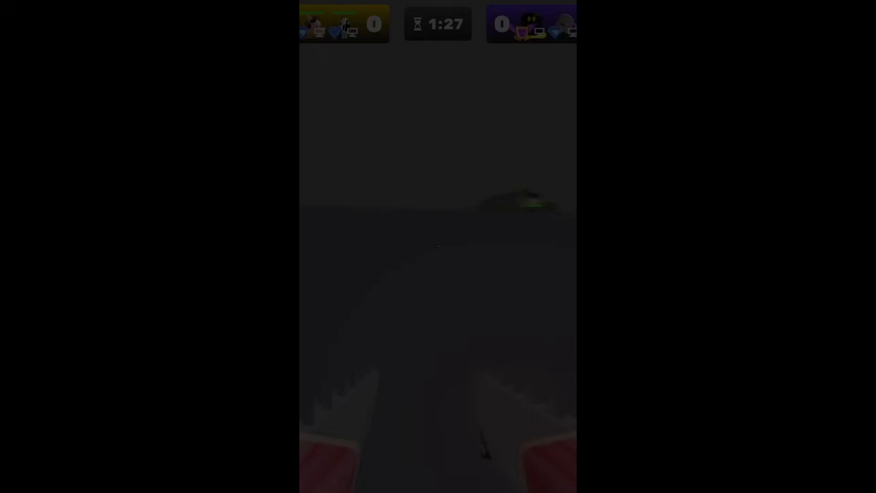
key("space")
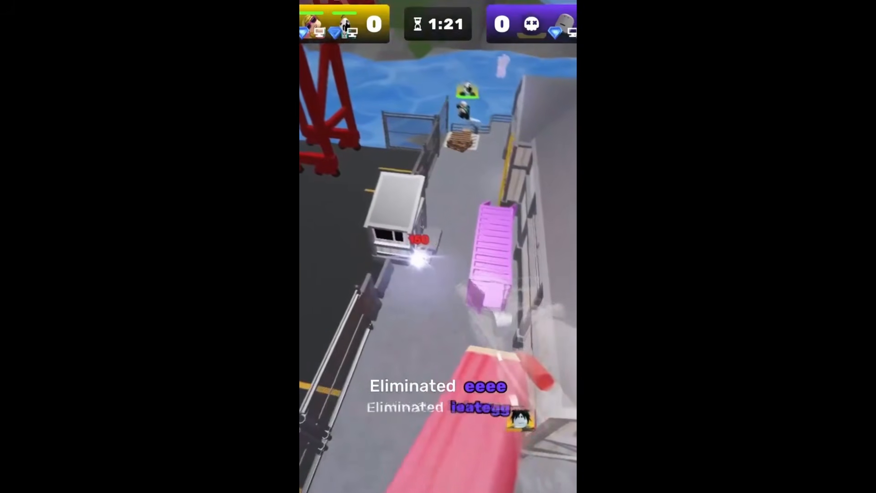
key("Escape")
left_click(131, 271)
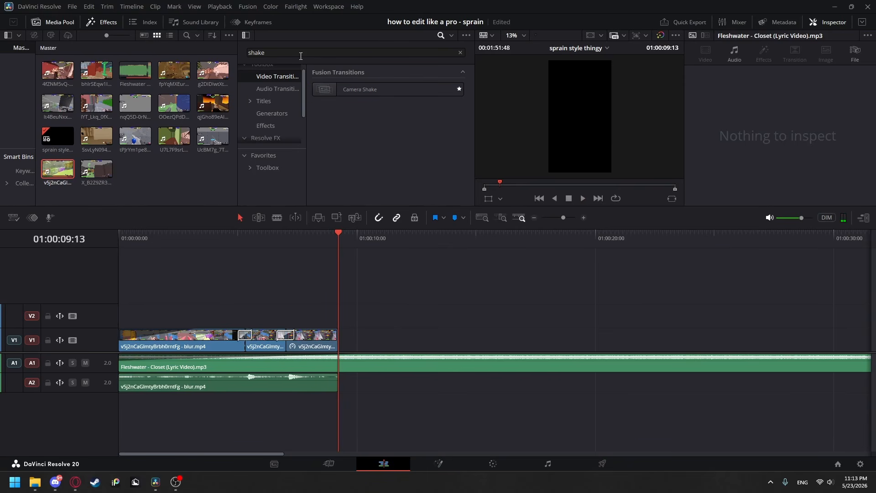
- Trim the Camera Shake transitions to 32 frames at the first V1 cut and 34 frames at the second, and play them back
left_click(460, 53)
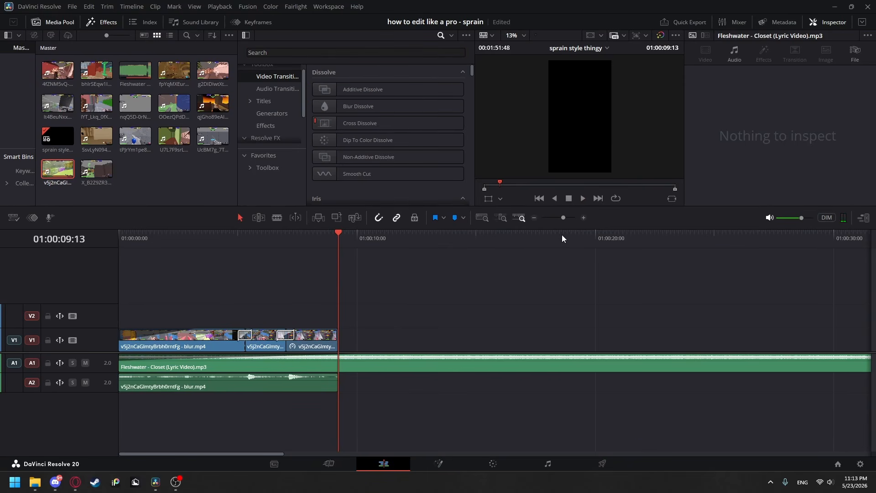
left_click(584, 218)
left_click_drag(269, 337, 258, 338)
left_click_drag(163, 455, 138, 454)
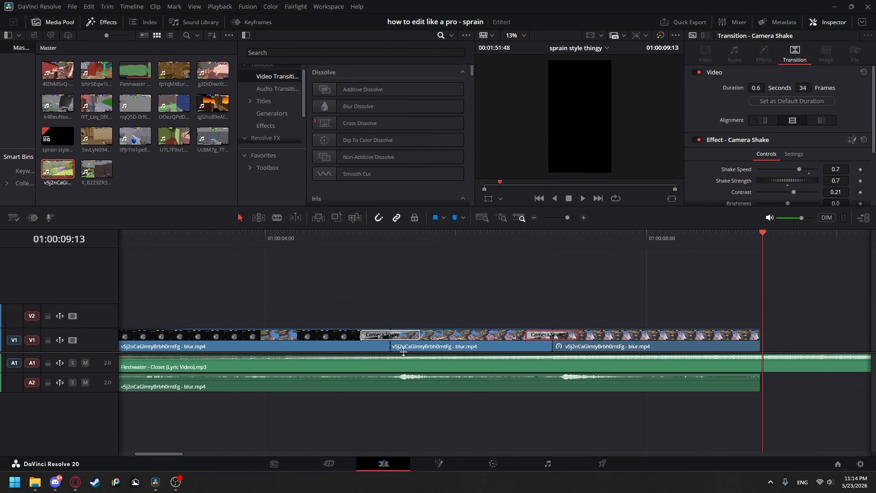
left_click_drag(417, 336, 413, 336)
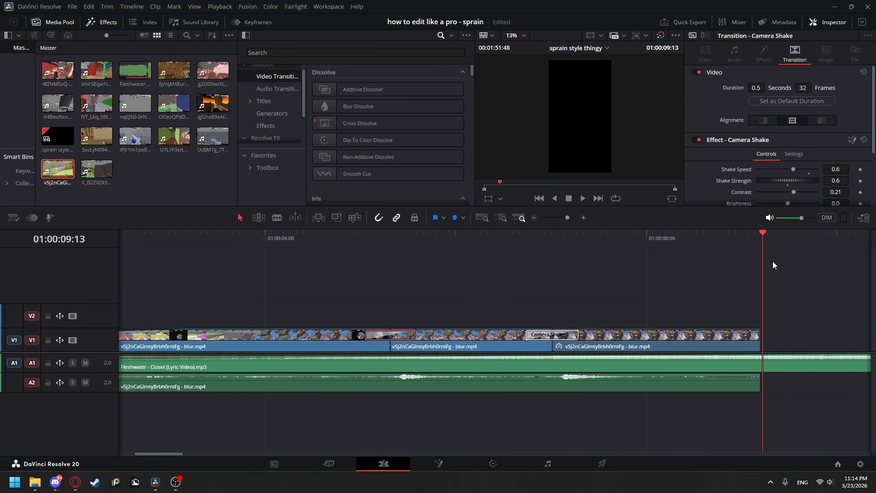
left_click_drag(761, 238, 296, 287)
key("space")
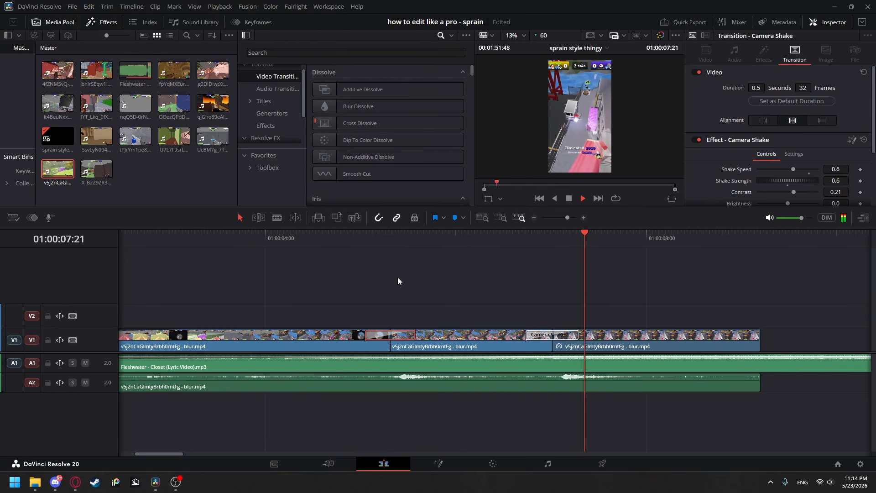
key("space")
- Add adjustment clips on V2 and V4, each trimmed to cover only the slowed ending clip
left_click(534, 218)
left_click(341, 267)
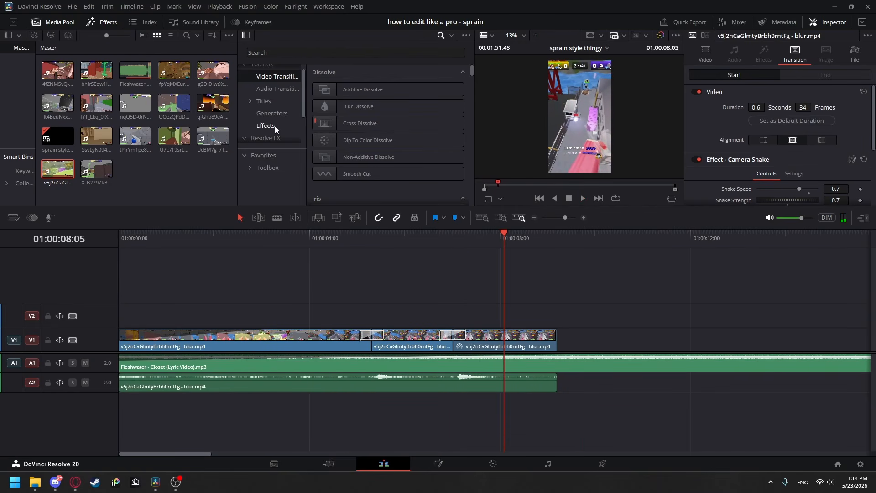
left_click(275, 129)
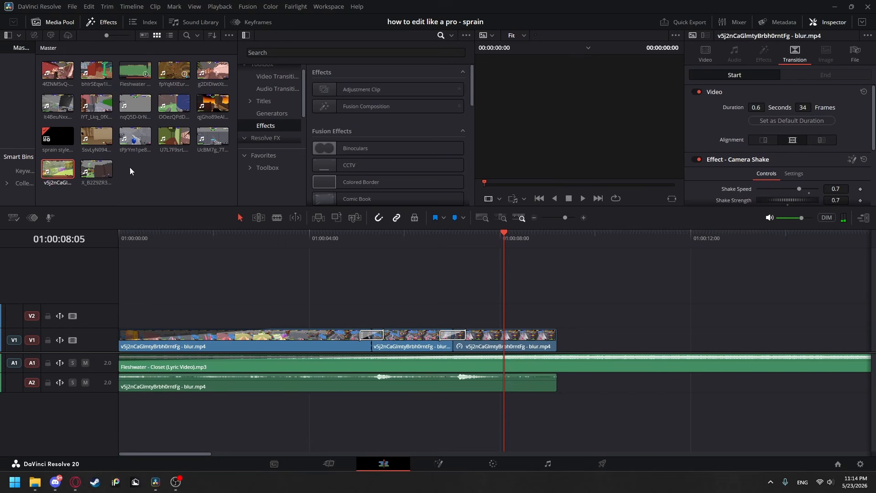
left_click(339, 93)
left_click_drag(339, 93, 453, 310)
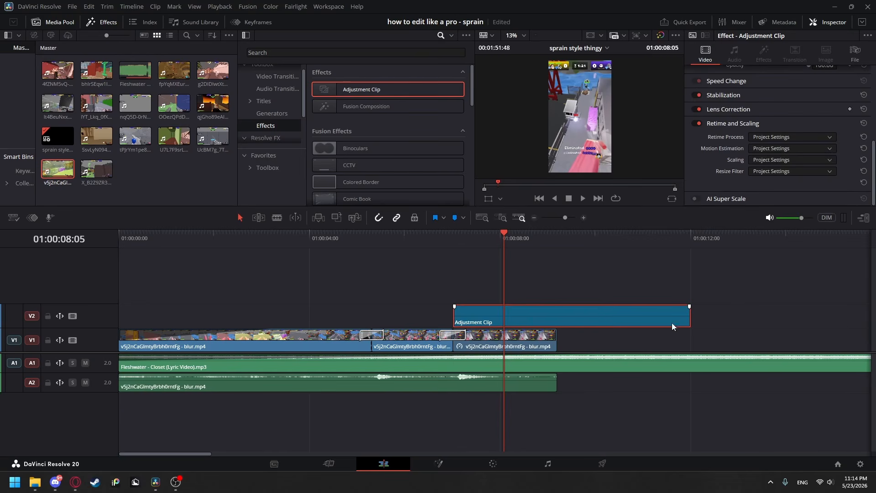
left_click_drag(688, 320, 557, 319)
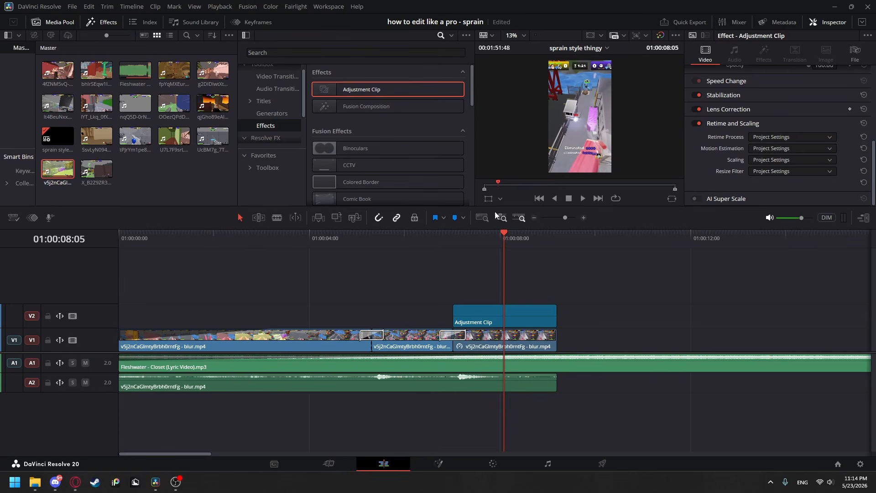
left_click_drag(341, 85, 496, 278)
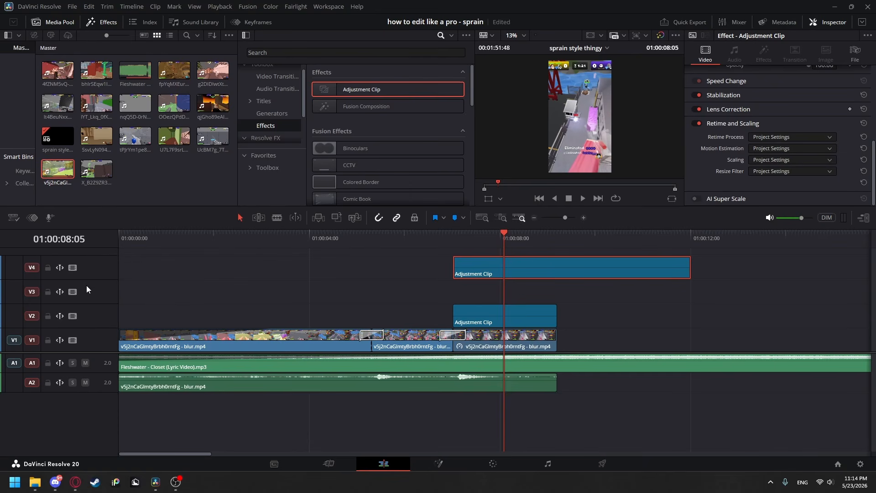
left_click_drag(692, 272, 556, 274)
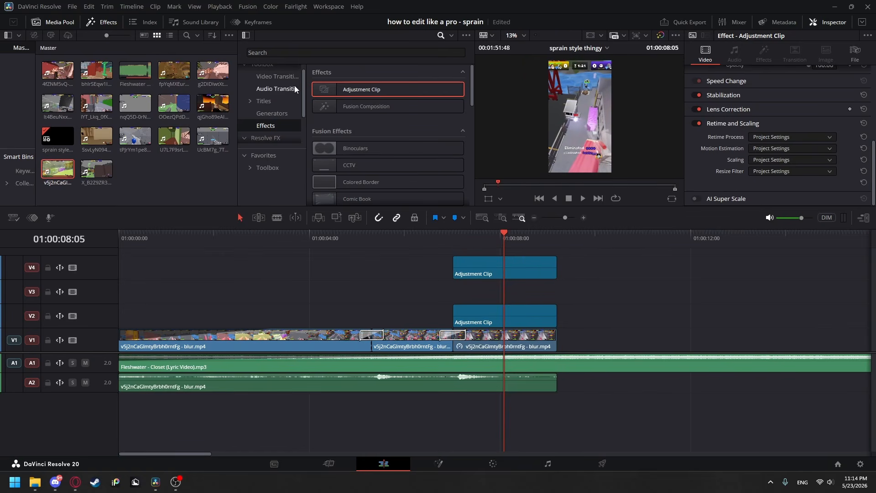
- Add an adjustment clip on V3 that runs from the timeline start to the beginning of the ending clip
left_click_drag(339, 94, 129, 297)
left_click_drag(357, 292, 451, 293)
left_click(535, 217)
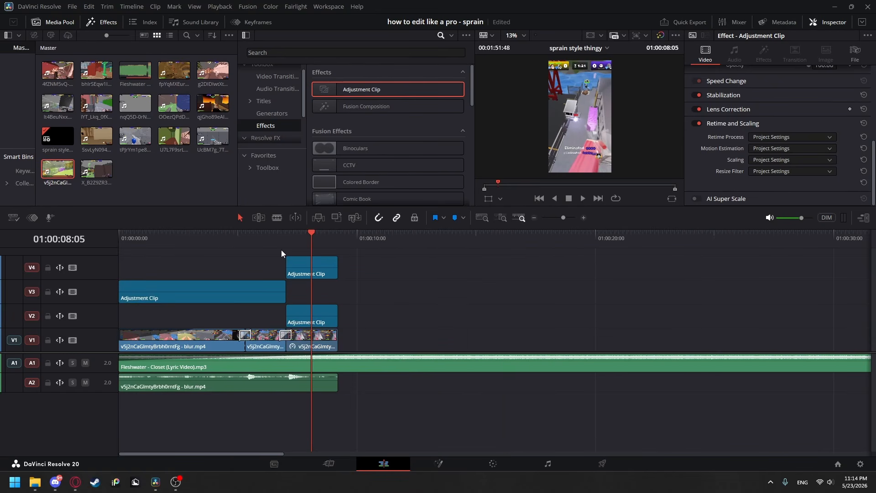
- Apply the Resolve FX Glow filter to the V3 adjustment clip
left_click(267, 236)
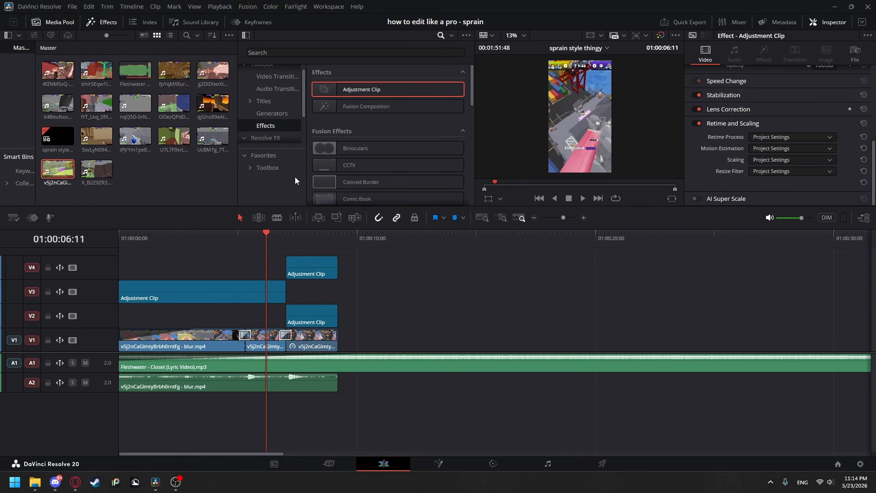
scroll(270, 117, "down", 2)
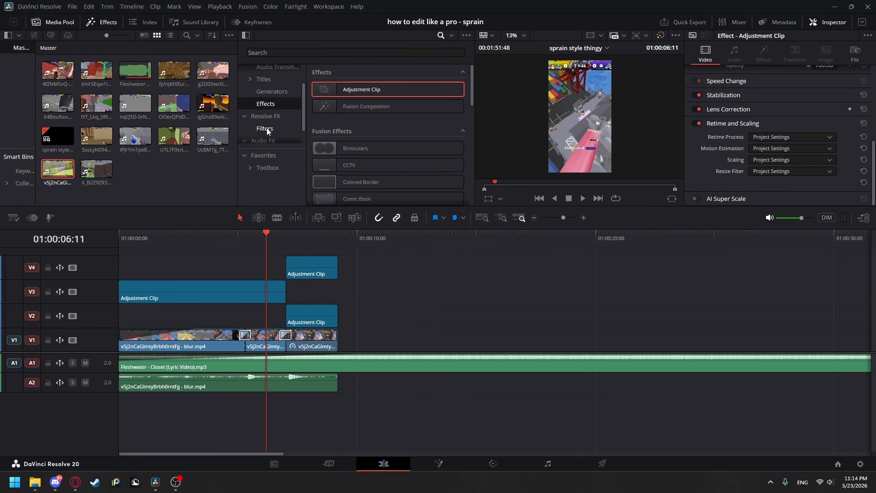
left_click(266, 128)
left_click_drag(472, 69, 475, 127)
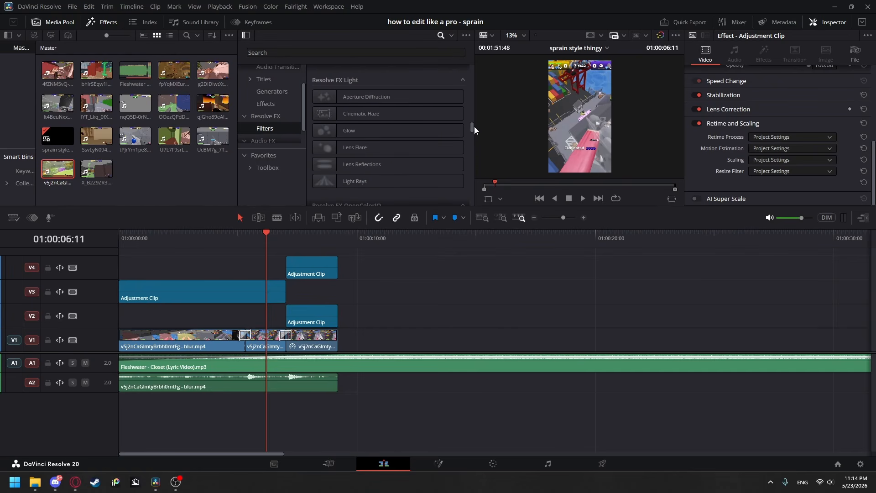
left_click_drag(334, 128, 237, 289)
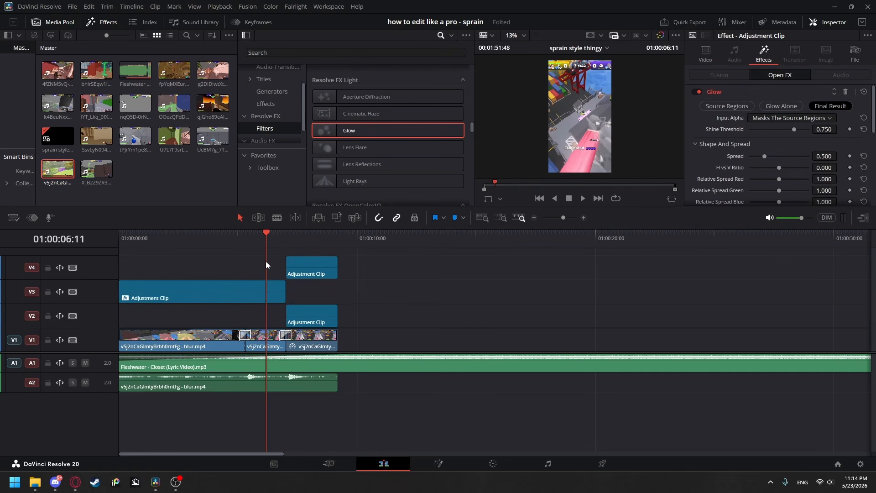
- Add a fade-in of about 01:50 to the A2 gameplay audio and play the edit through the second elimination
key("Home")
key("space")
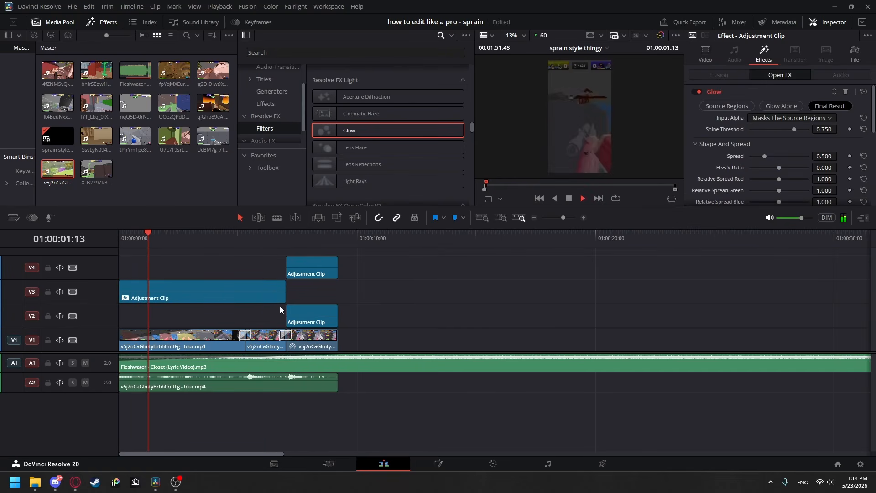
key("space")
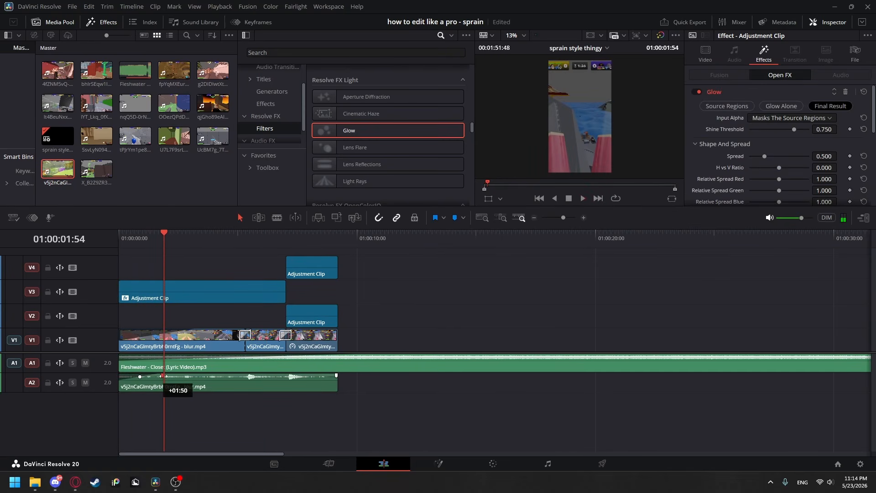
key("space")
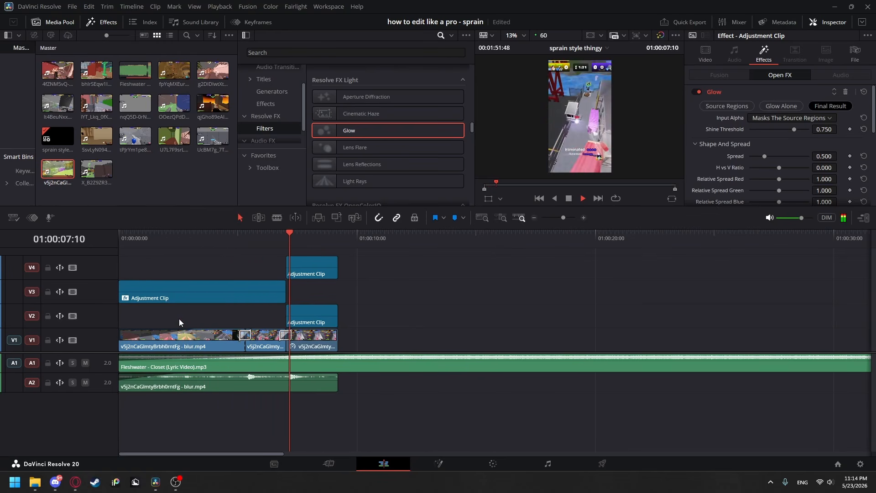
key("space")
- Set the Glow's shine threshold to 0.800 on the V3 adjustment clip and play the edit back from the start
left_click(247, 286)
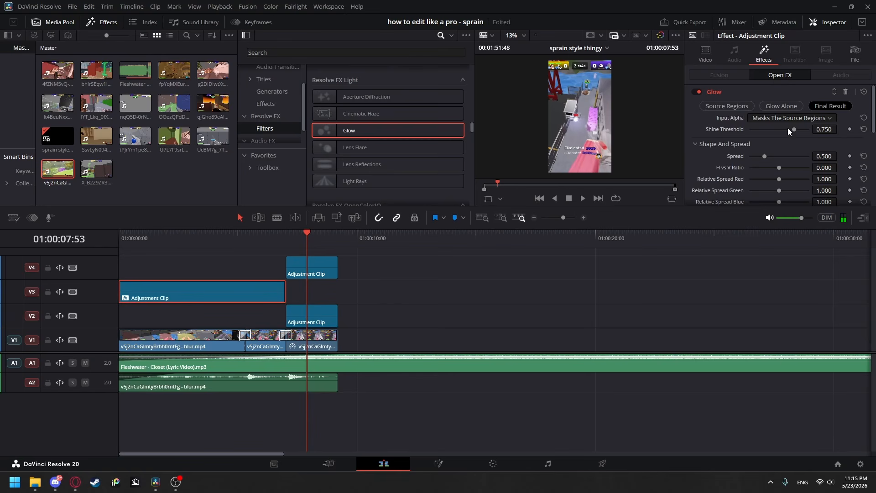
left_click_drag(795, 128, 798, 129)
left_click_drag(798, 129, 828, 130)
left_click(239, 240)
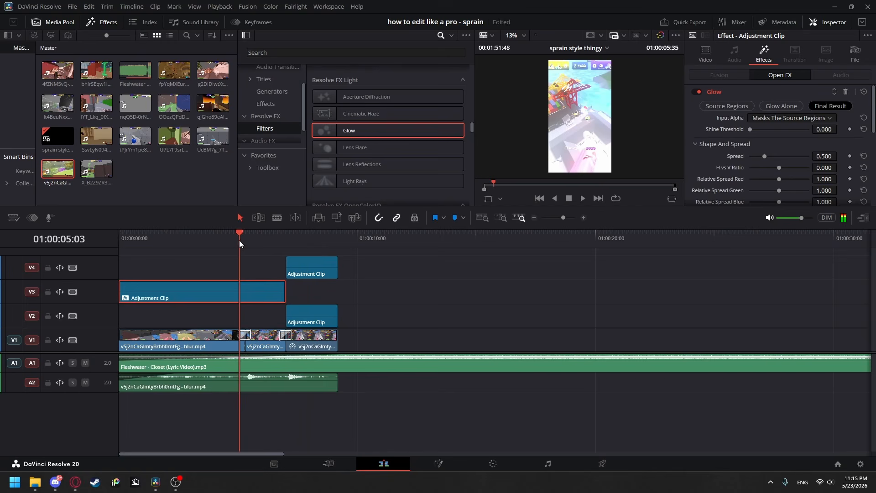
left_click_drag(748, 128, 795, 130)
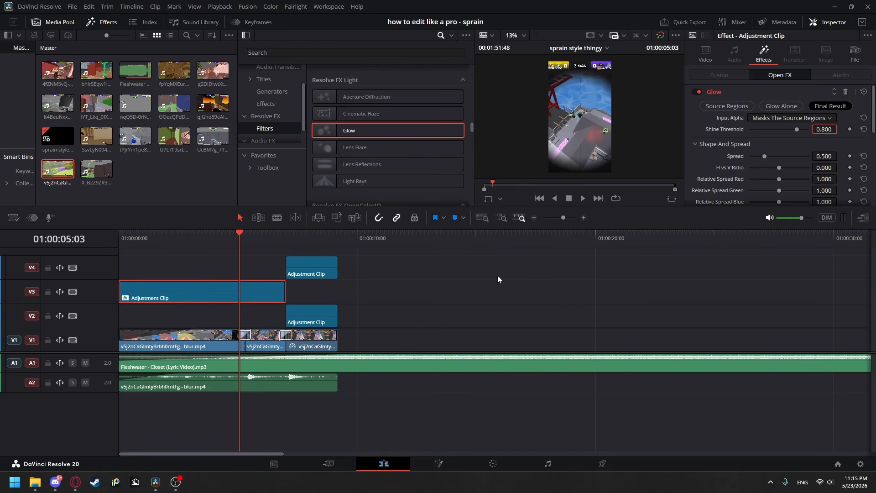
left_click(234, 238)
key("Home")
left_click(207, 250)
key("space")
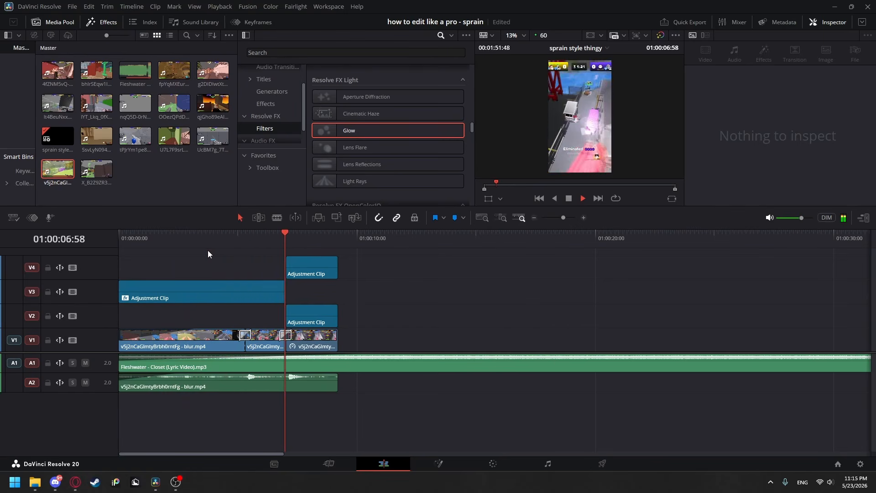
key("space")
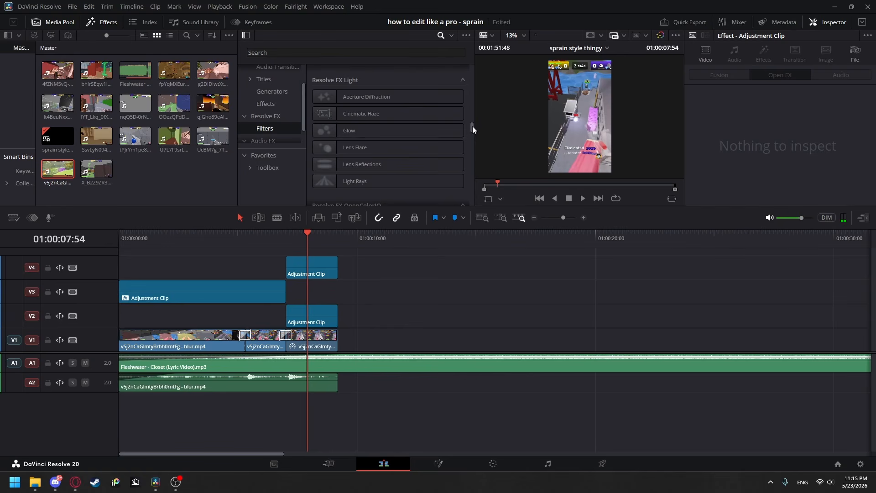
- Apply the Radial Blur filter to the V4 adjustment clip and play back the cut into the ending clip
left_click_drag(472, 126, 467, 56)
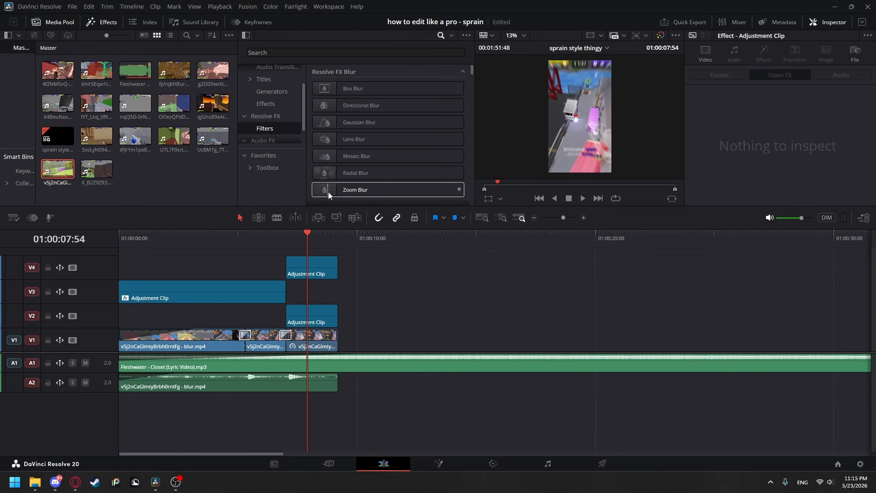
left_click_drag(344, 175, 311, 267)
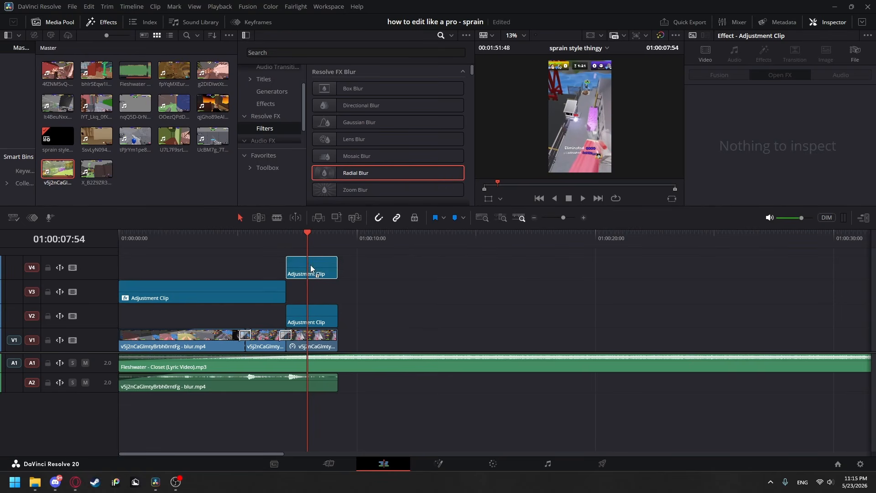
left_click(268, 235)
key("space")
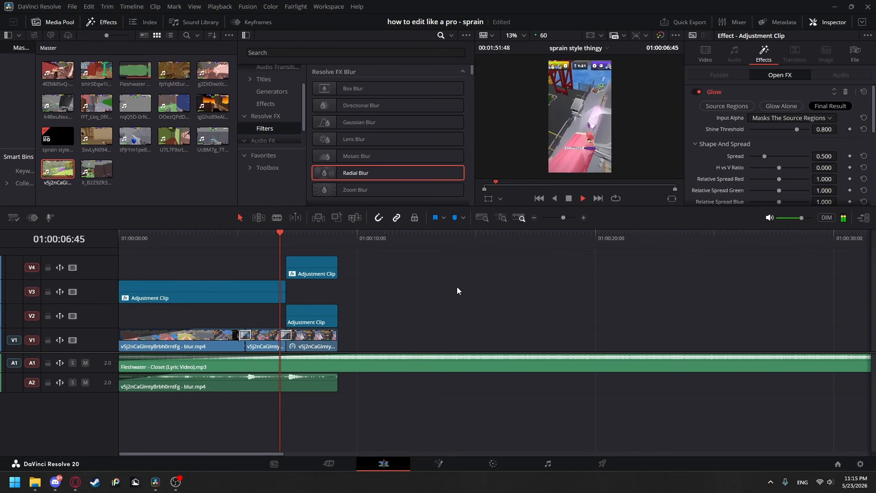
key("space")
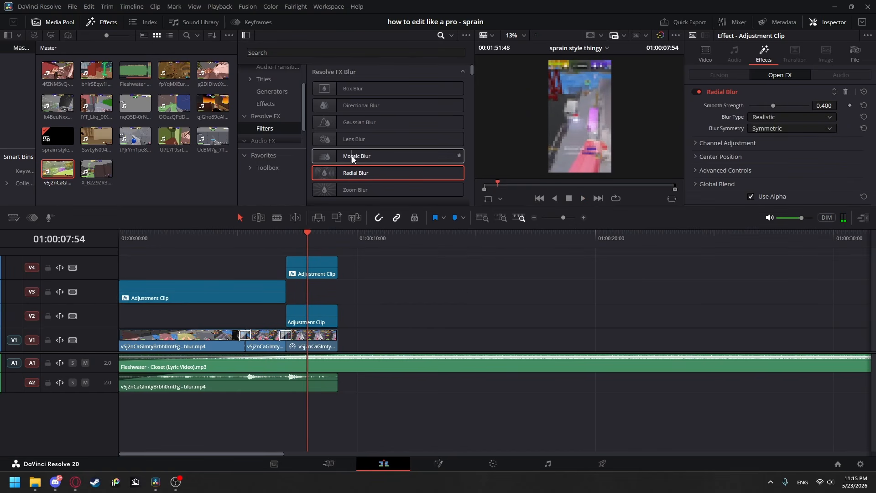
- Apply the Light Rays filter to the V2 adjustment clip and play back the start of the ending clip
scroll(471, 73, "down", 2)
left_click_drag(471, 74, 470, 130)
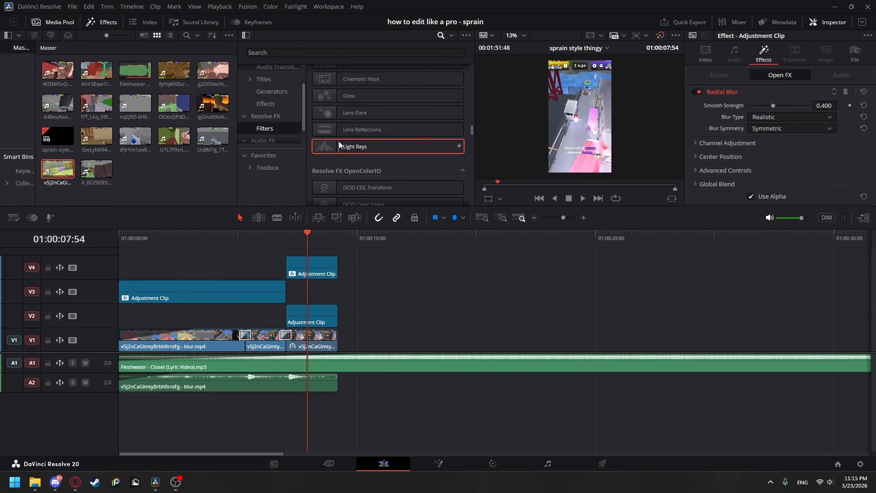
left_click_drag(338, 142, 305, 313)
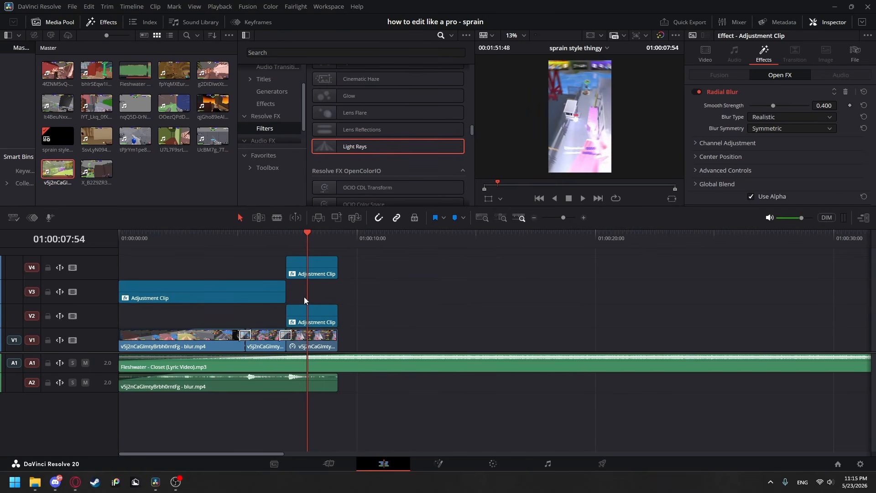
left_click_drag(305, 236, 280, 236)
key("space")
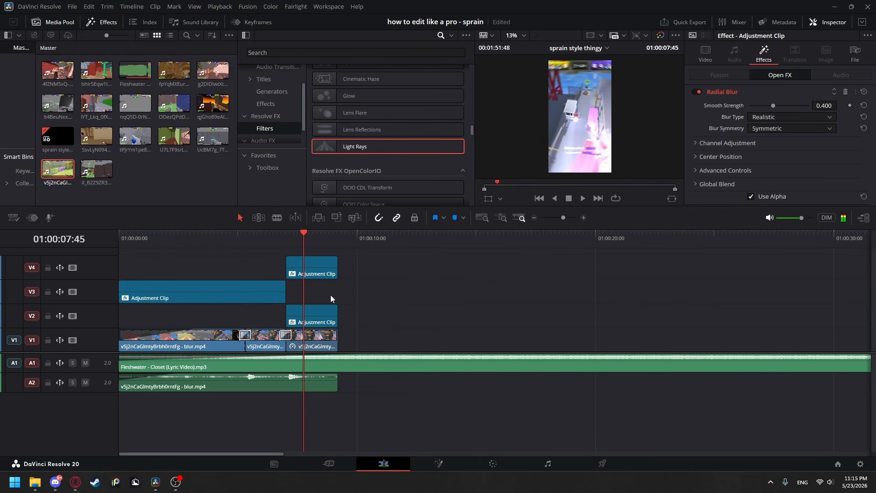
- Raise the source threshold of the V2 clip's Light Rays and reduce its length to about 0.295, checking the frame in full screen
left_click(327, 313)
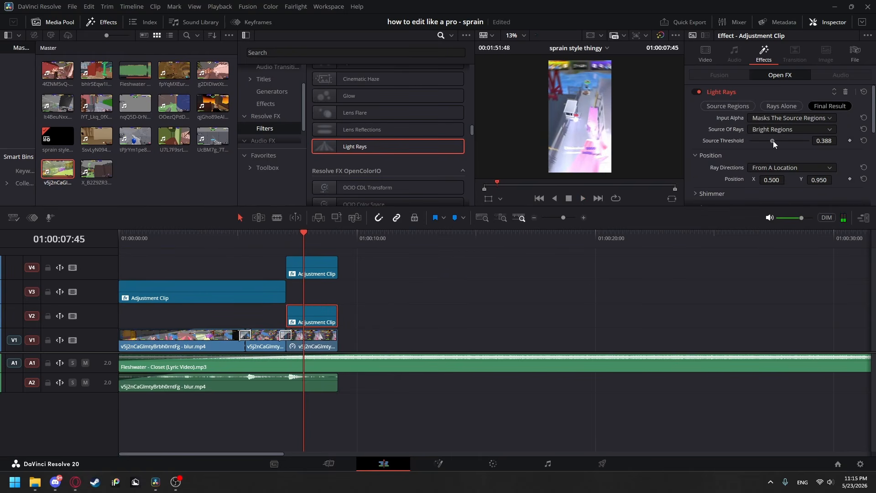
left_click_drag(773, 141, 781, 137)
scroll(781, 139, "down", 3)
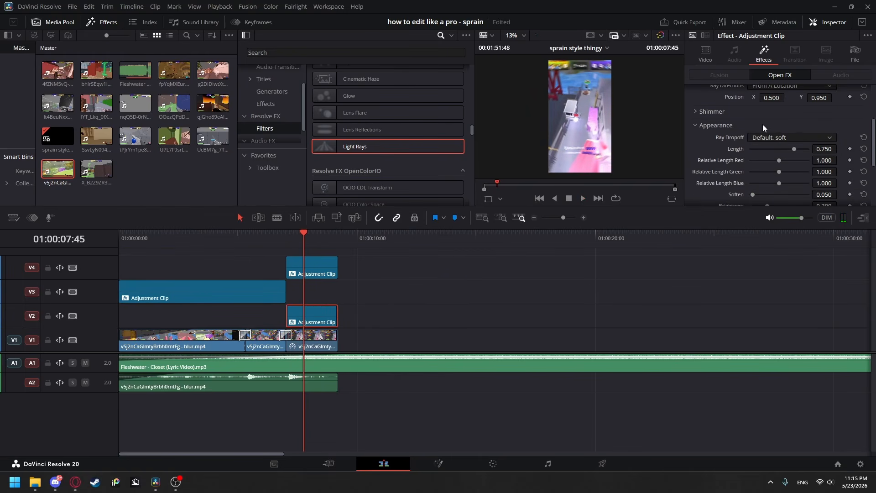
key("ctrl+f")
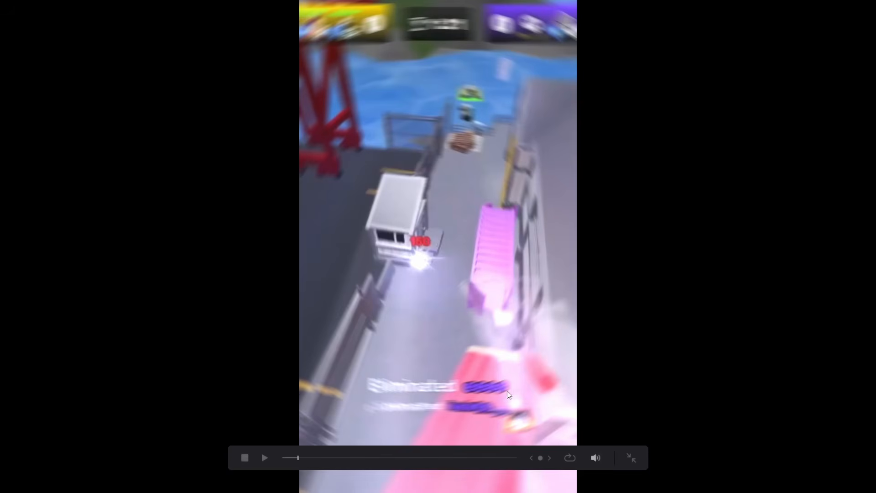
key("Escape")
left_click_drag(792, 149, 767, 149)
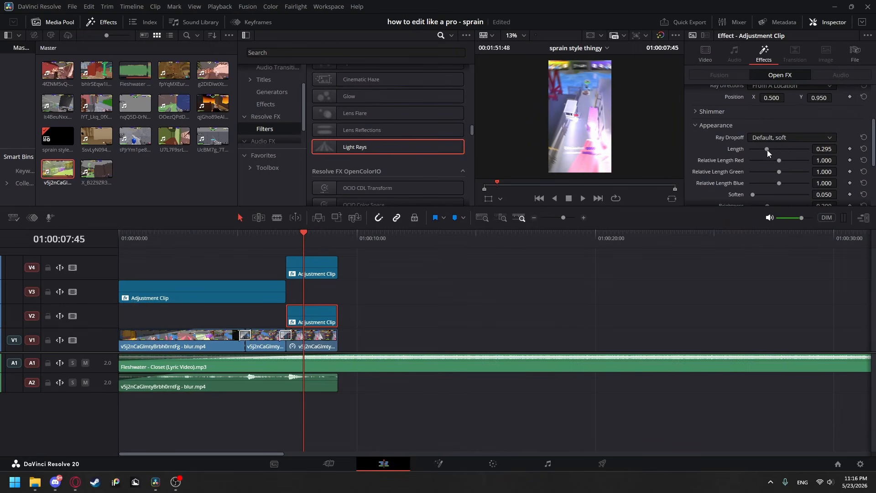
- Play the whole edit in full screen from 01:00:00:00 to review the effects
left_click(276, 291)
left_click_drag(305, 244, 110, 267)
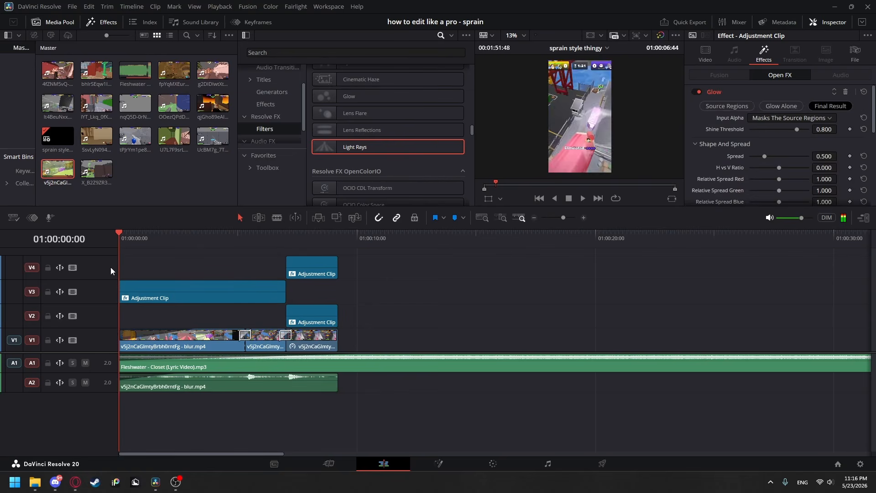
key("p")
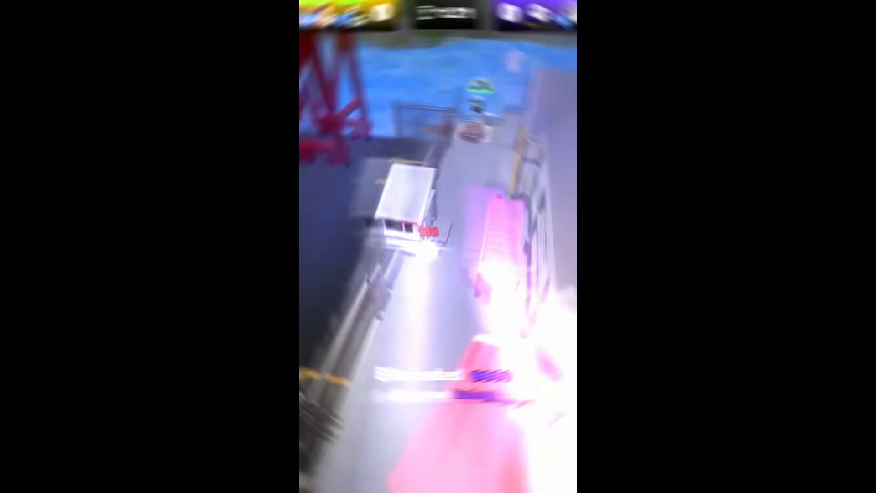
key("Escape")
key("space")
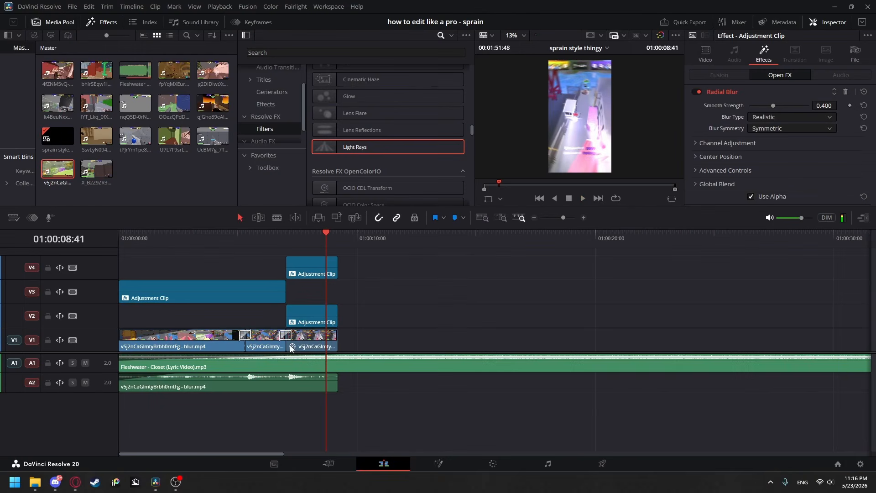
- Place the playhead at 01:00:07:01 and move the music and game audio down one track each, leaving A1 empty
left_click_drag(324, 242, 283, 239)
left_click_drag(367, 404, 263, 375)
left_click(328, 360)
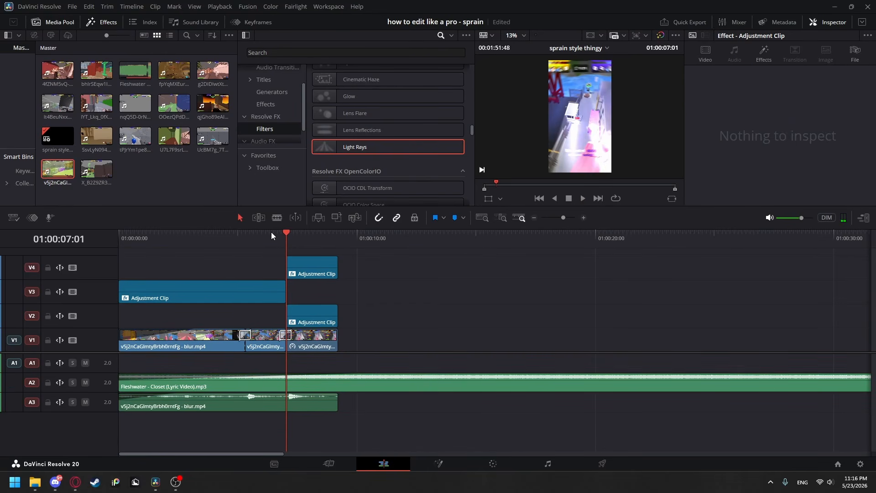
- Split the music at about 01:00:04:30 and at 01:00:07:01, and move the middle section up to track A1
left_click(277, 218)
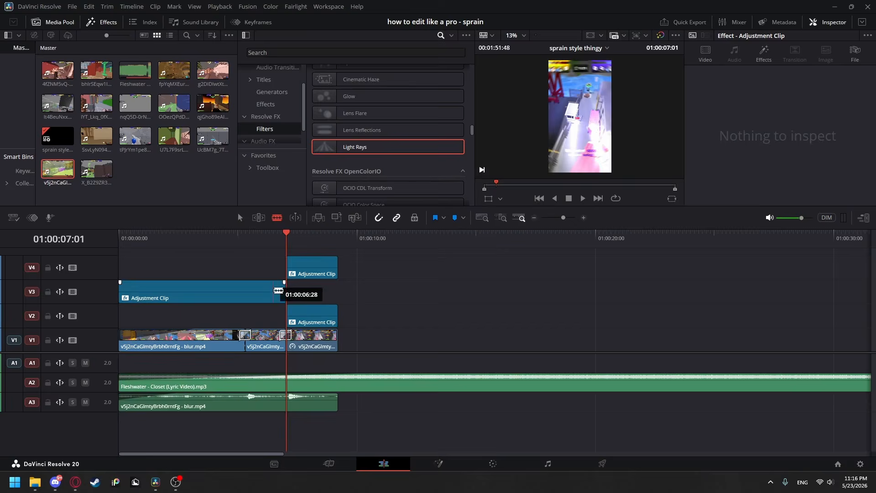
left_click(287, 383)
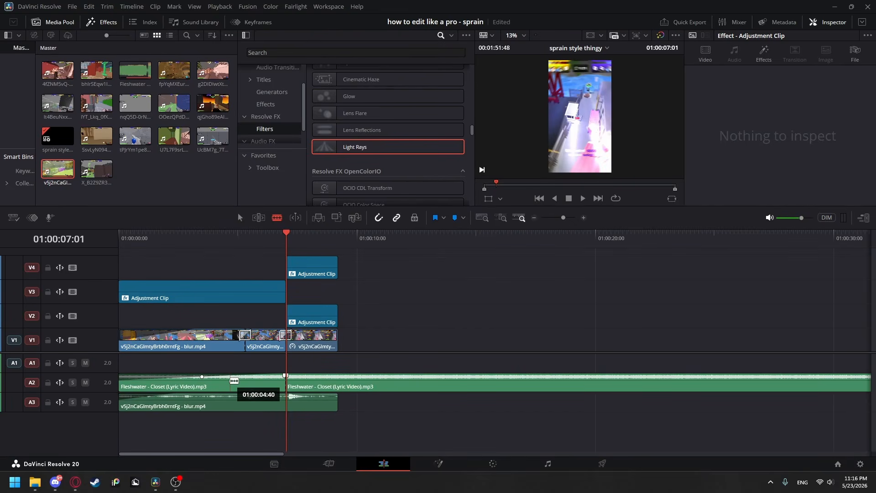
left_click(229, 380)
left_click(240, 218)
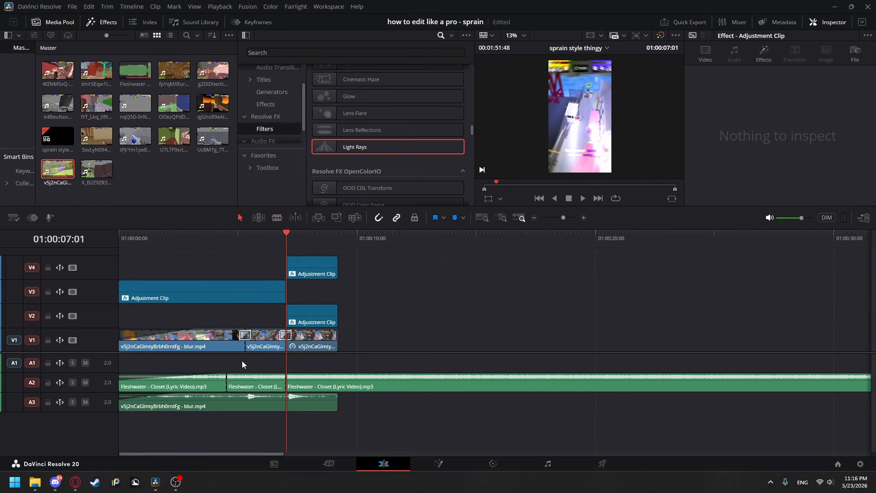
left_click(250, 381)
left_click_drag(250, 381, 227, 387)
left_click(246, 390)
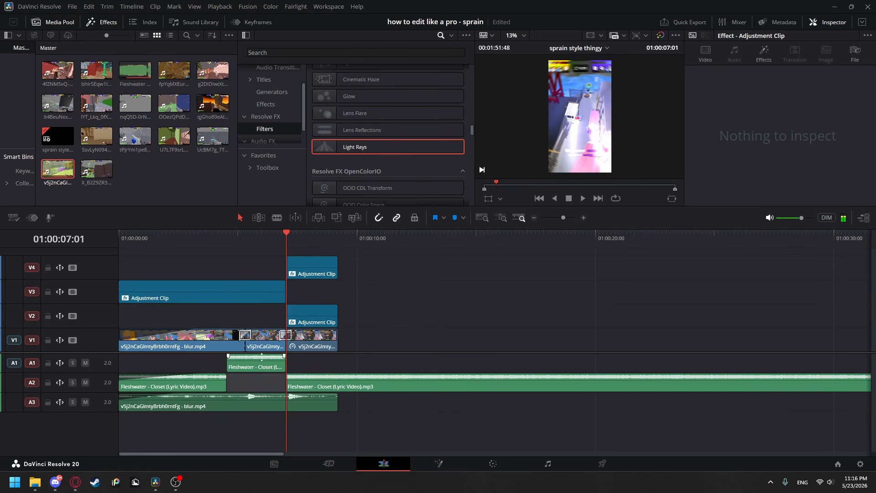
- Set Band 5 of the Audio 1 track equalizer to 1.0K with -15.2 gain, and play back the A1 music section
left_click(547, 464)
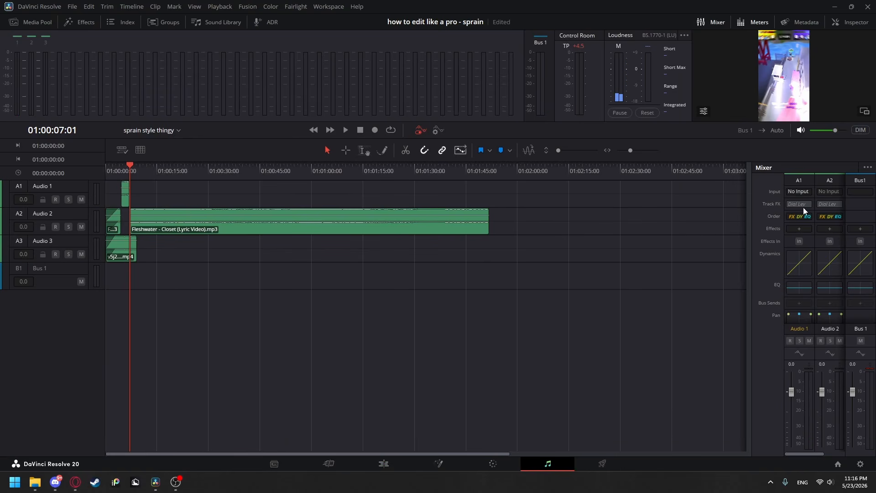
double_click(802, 289)
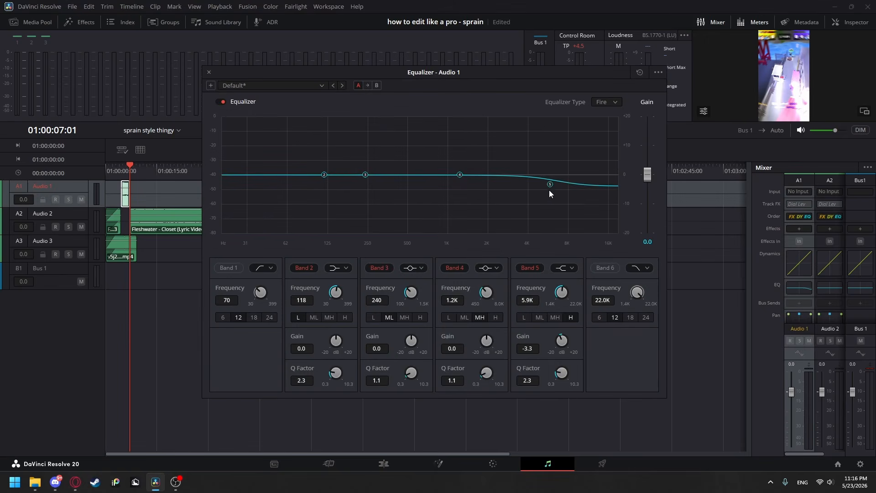
left_click_drag(559, 176, 448, 219)
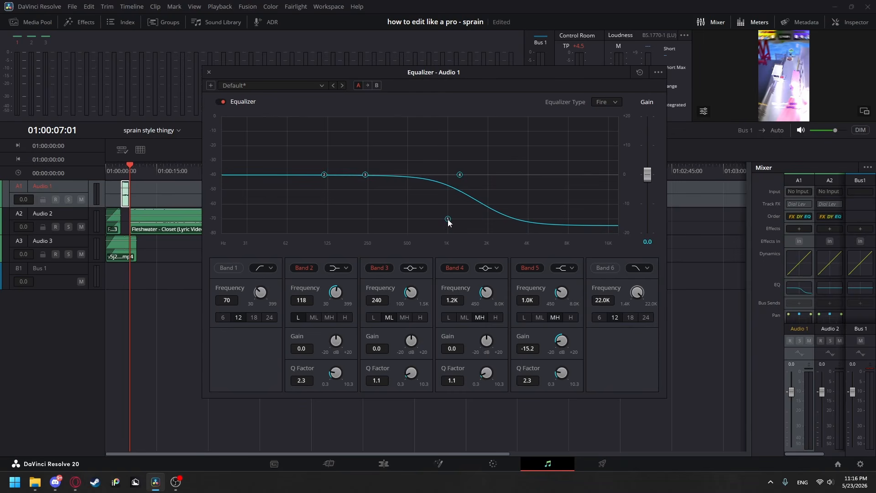
left_click(209, 73)
left_click(382, 463)
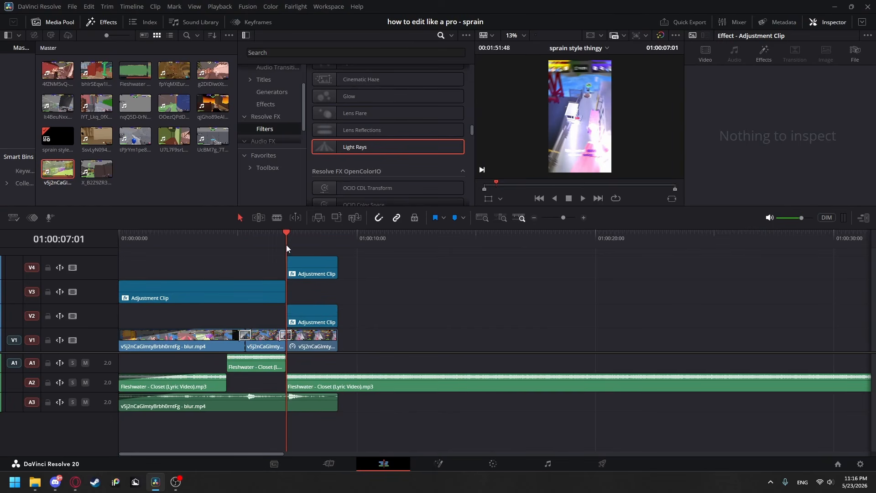
left_click(207, 243)
key("space")
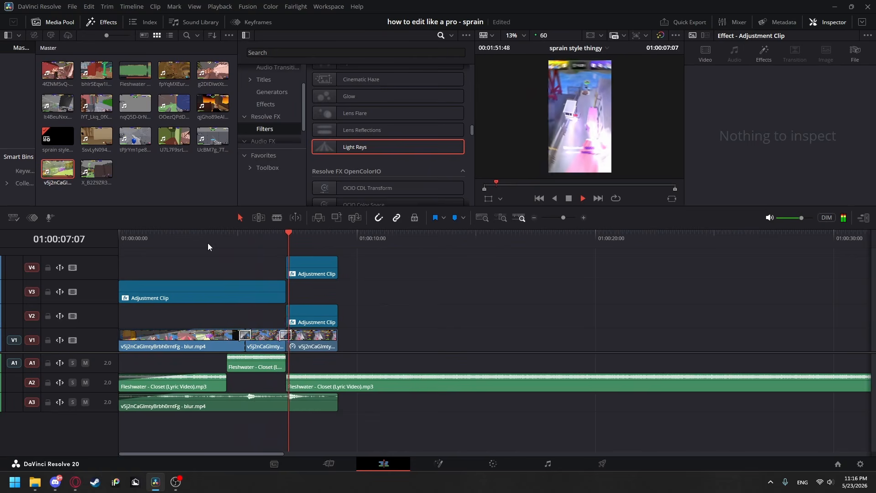
key("space")
- Apply a Cross Fade -3 dB to the end of the first A2 music section and lengthen it to 196 frames
scroll(341, 160, "up", 2)
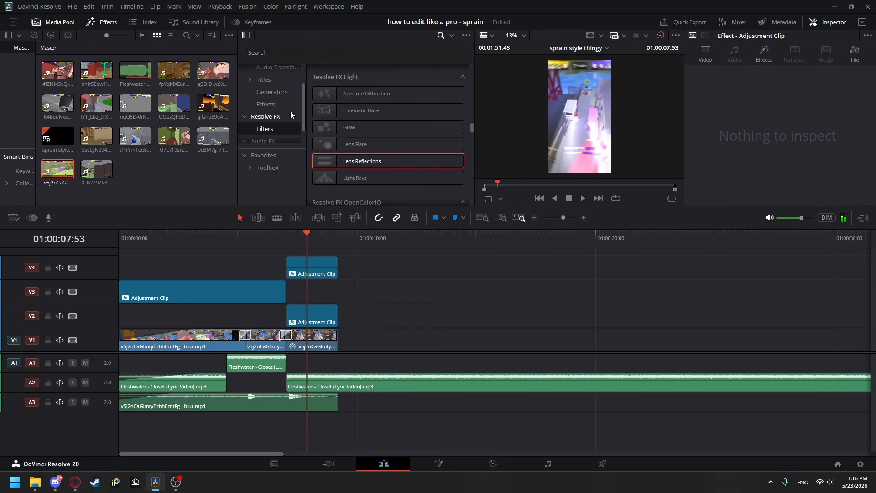
scroll(290, 114, "up", 2)
left_click(278, 95)
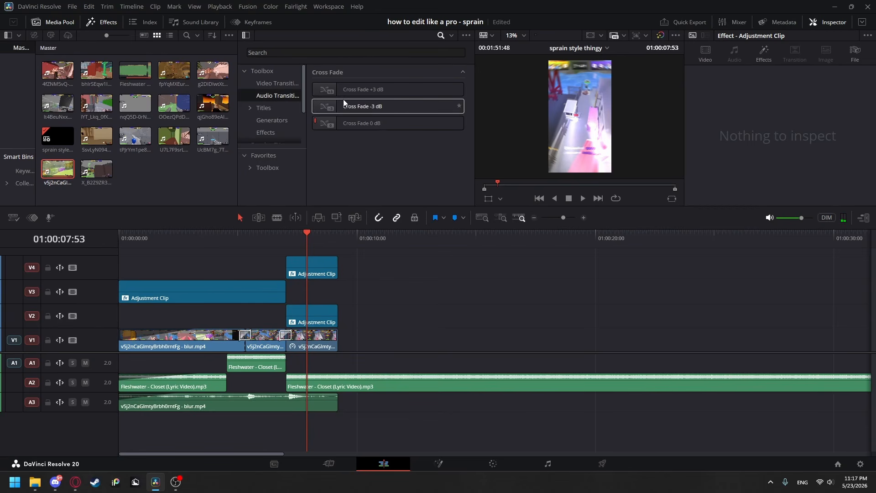
left_click_drag(341, 108, 225, 376)
left_click(233, 378)
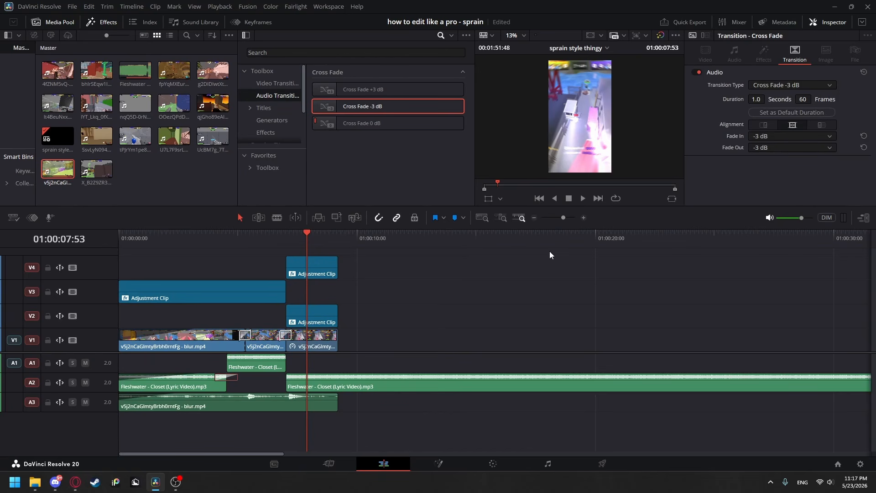
left_click(584, 218)
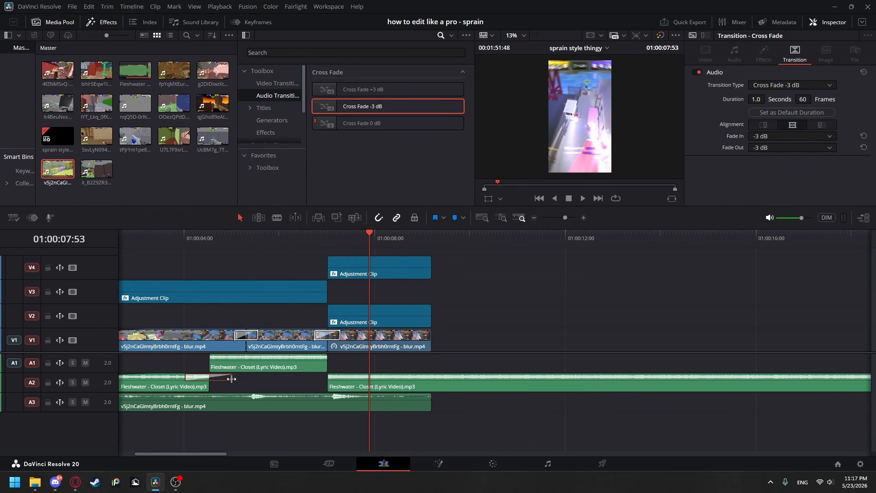
left_click_drag(229, 377, 286, 378)
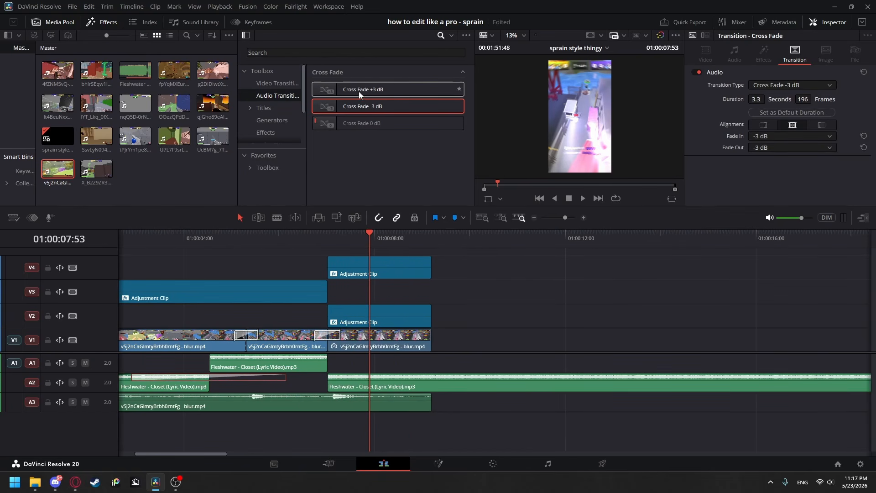
- Apply a Cross Fade +3 dB to the start of the last A2 music section and play back from about 01:00:03:47
left_click_drag(359, 91, 167, 343)
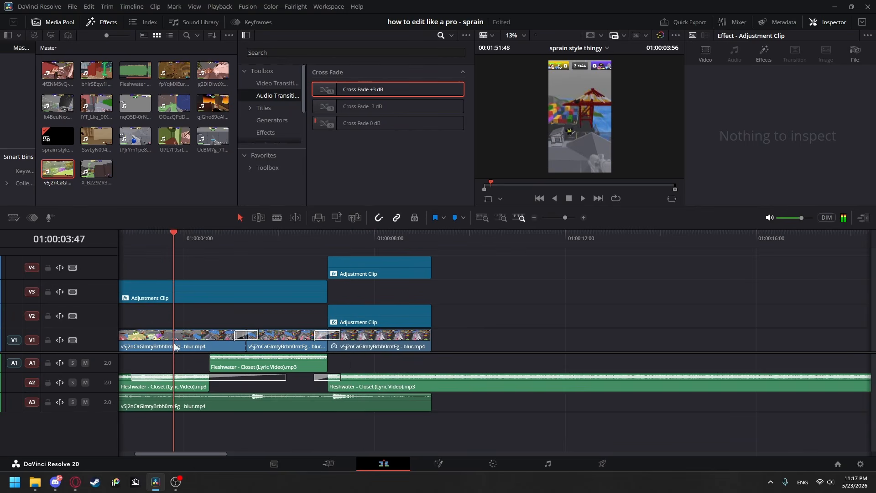
key("space")
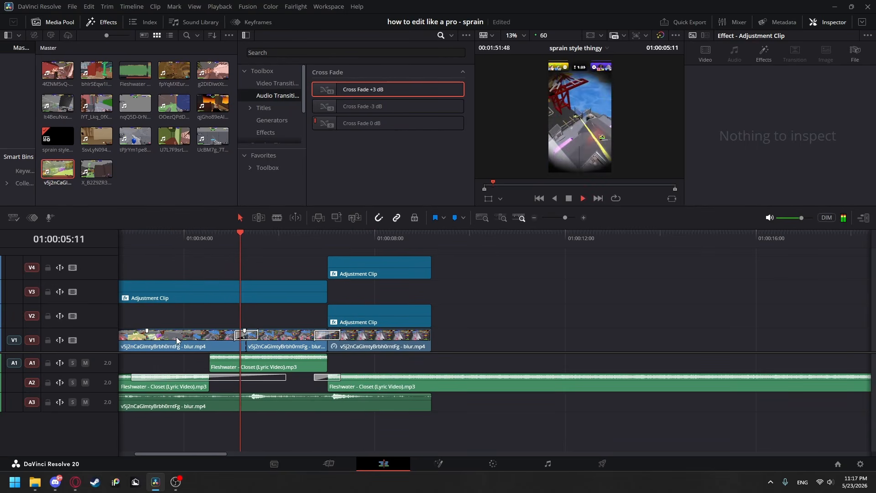
key("space")
- Lower the volume of the A1 music section to about -6.7 and play back through the final cut
left_click(263, 370)
left_click_drag(793, 84, 792, 84)
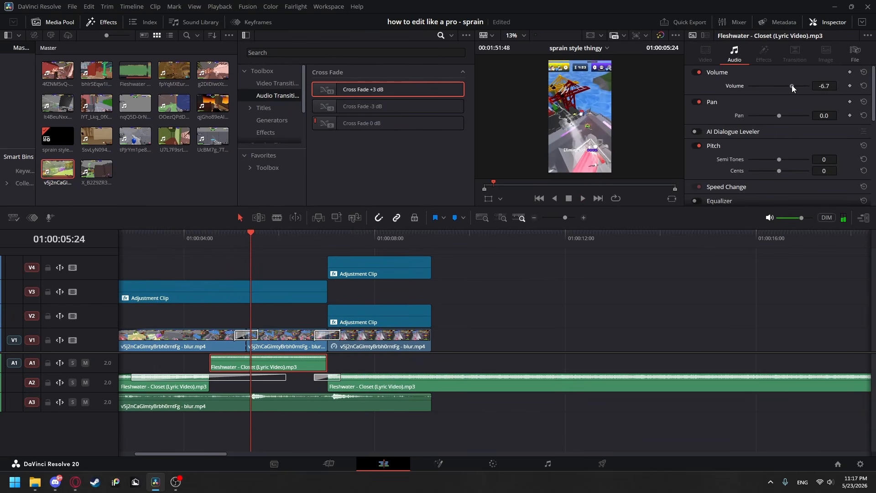
left_click(250, 258)
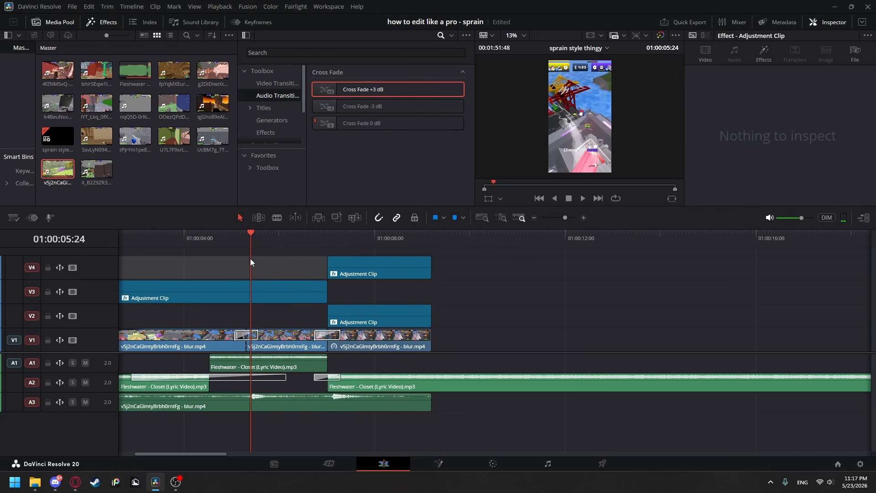
key("space")
left_click(174, 265)
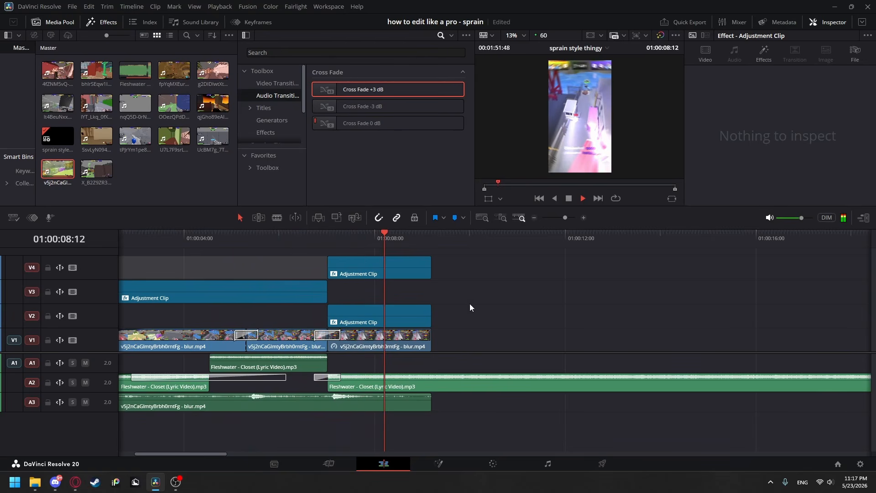
key("space")
- Add an Adjustment Clip on V5 spanning from the start of the long audio cross fade to the final video cut
left_click(534, 218)
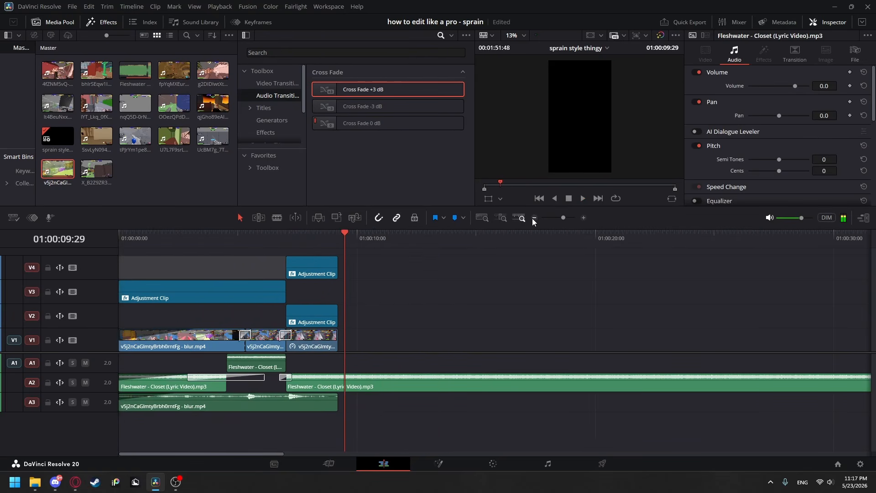
left_click(429, 282)
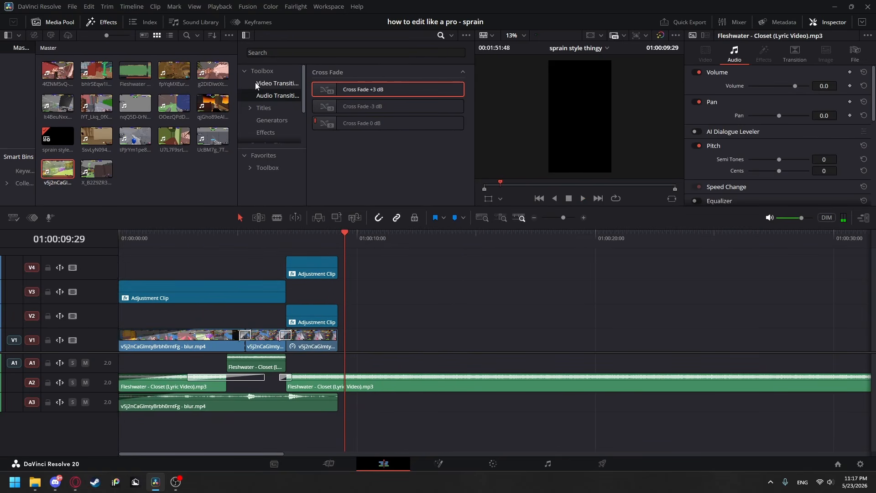
left_click(291, 85)
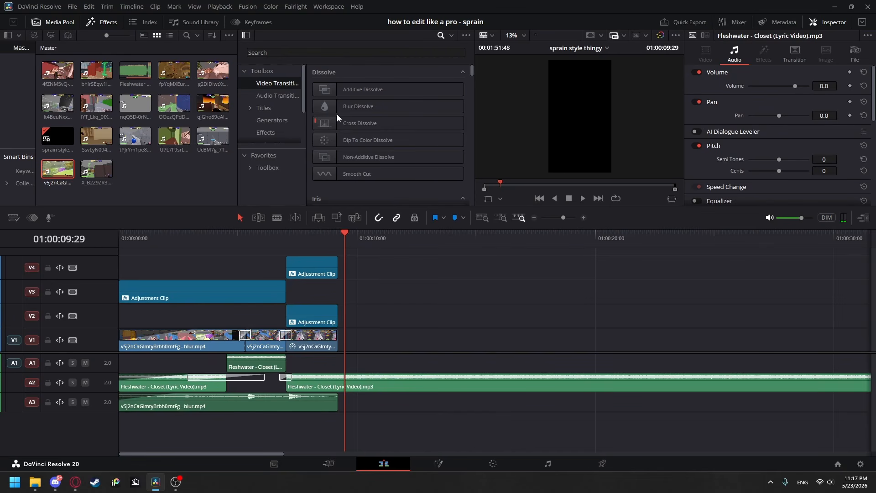
scroll(283, 116, "down", 1)
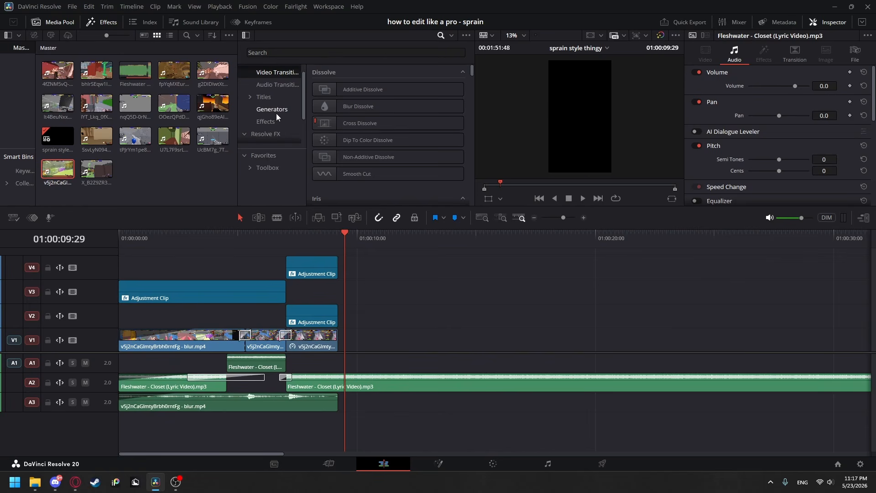
left_click(268, 97)
left_click(264, 122)
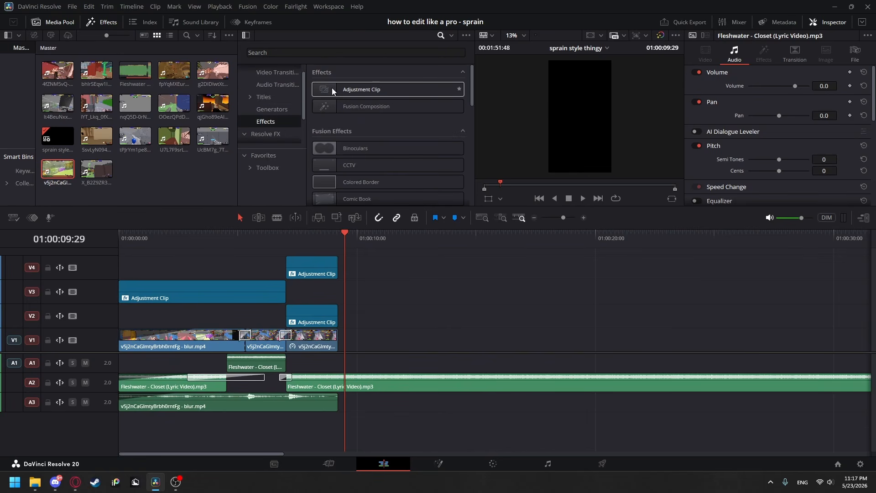
left_click_drag(332, 88, 191, 276)
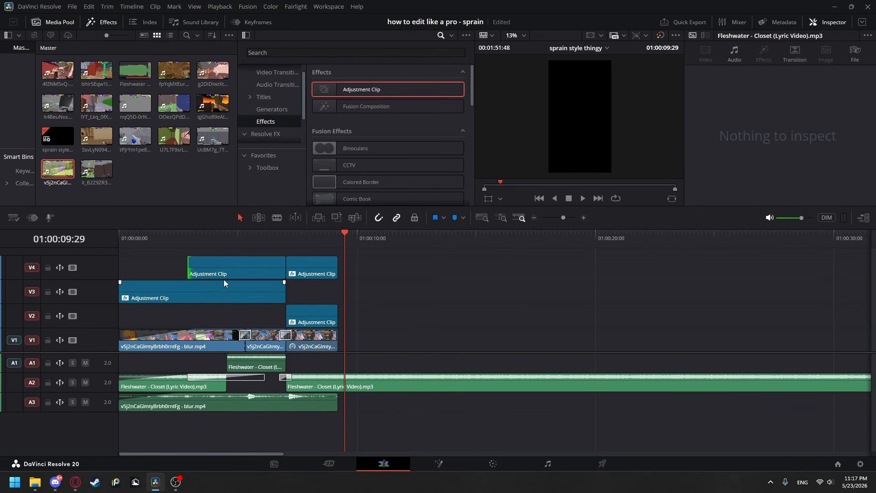
left_click(238, 272)
left_click_drag(250, 262, 251, 256)
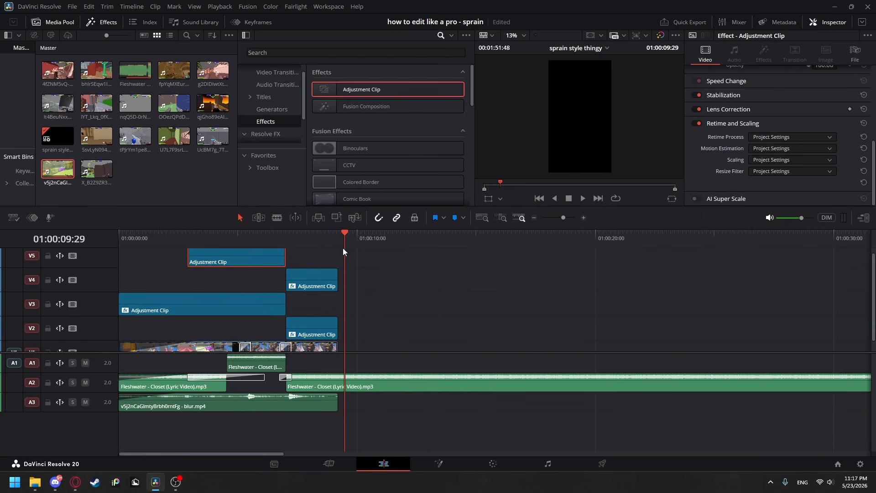
- Move the playhead to 01:00:05:19 and open the V5 adjustment clip in the Fusion page
left_click_drag(343, 248, 242, 257)
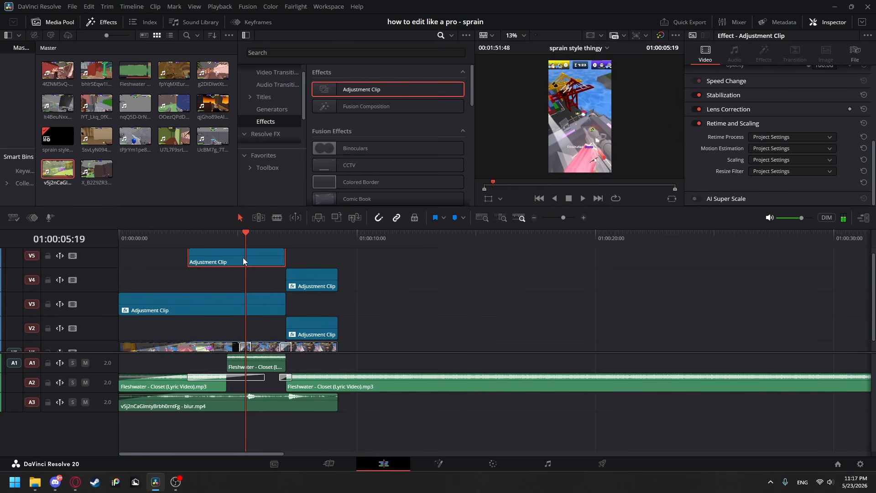
right_click(242, 258)
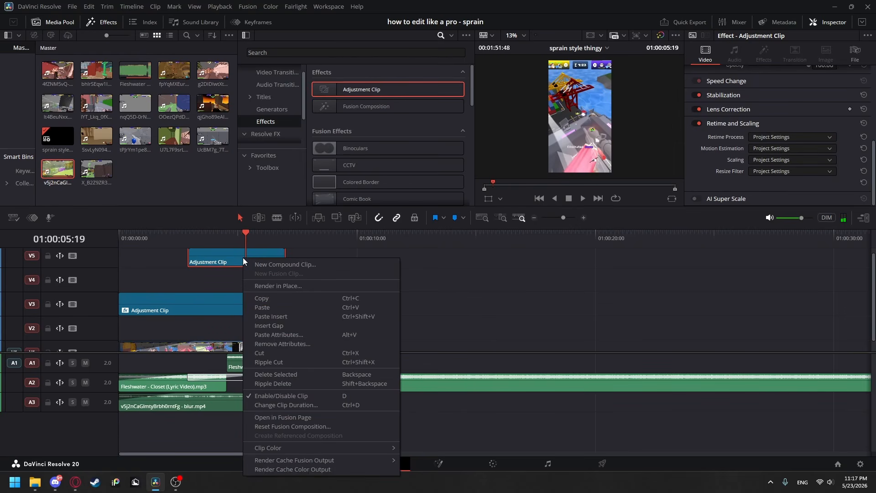
left_click(279, 418)
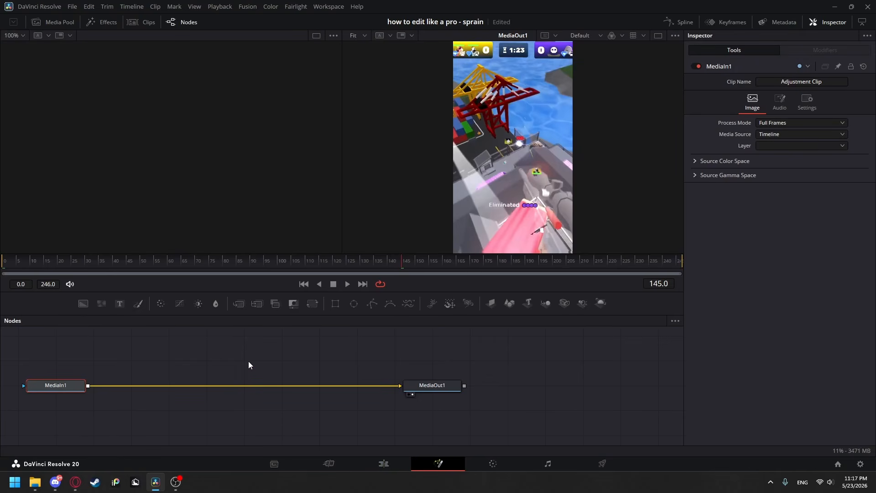
- Add a Color Corrector node between MediaIn1 and MediaOut1 in the adjustment clip's node graph
key("shift+space")
type("Color Corrector")
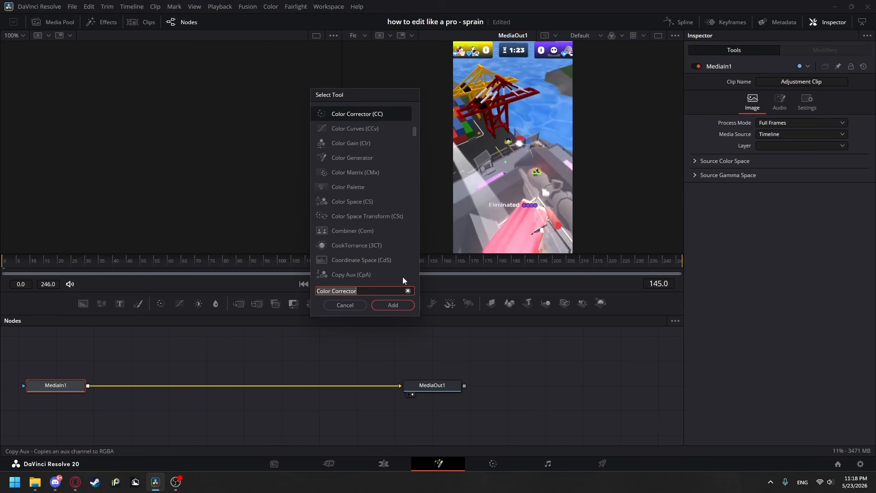
key("BackSpace")
type("cc")
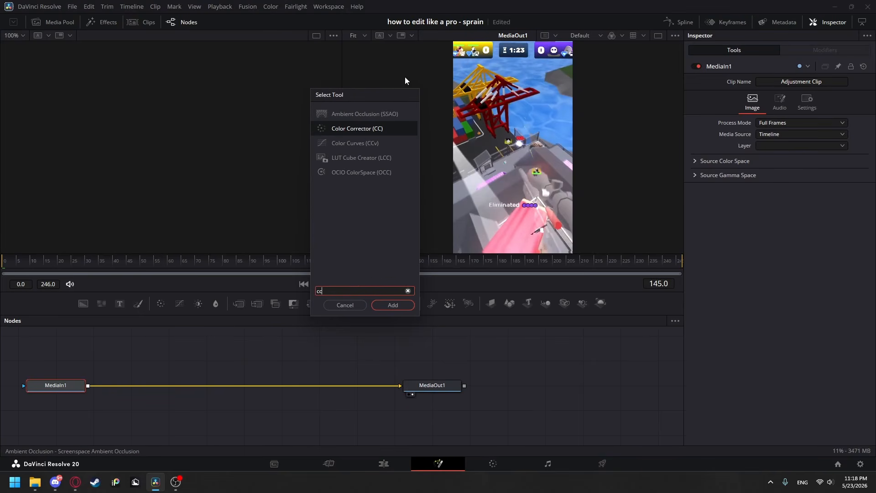
left_click(349, 130)
left_click(392, 305)
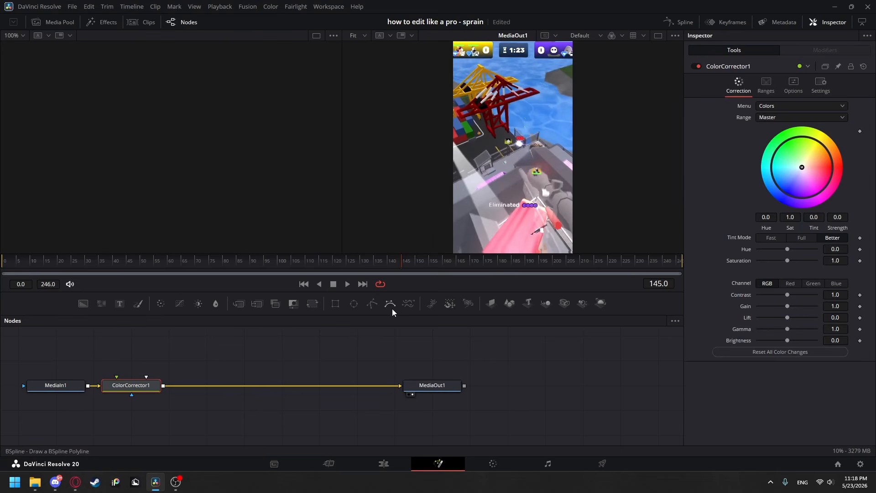
- Keyframe the Color Corrector's Saturation at 1.0 on frame 104 and at 0.0 on frame 243
left_click_drag(375, 264, 146, 279)
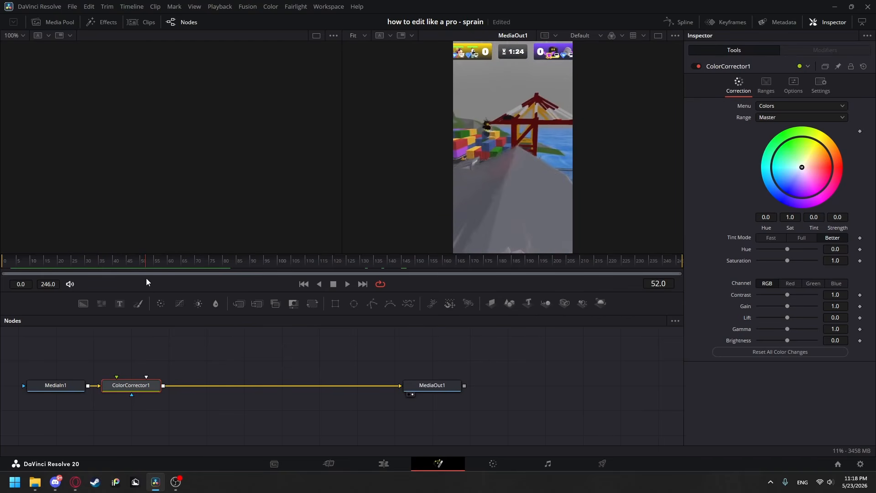
key("space")
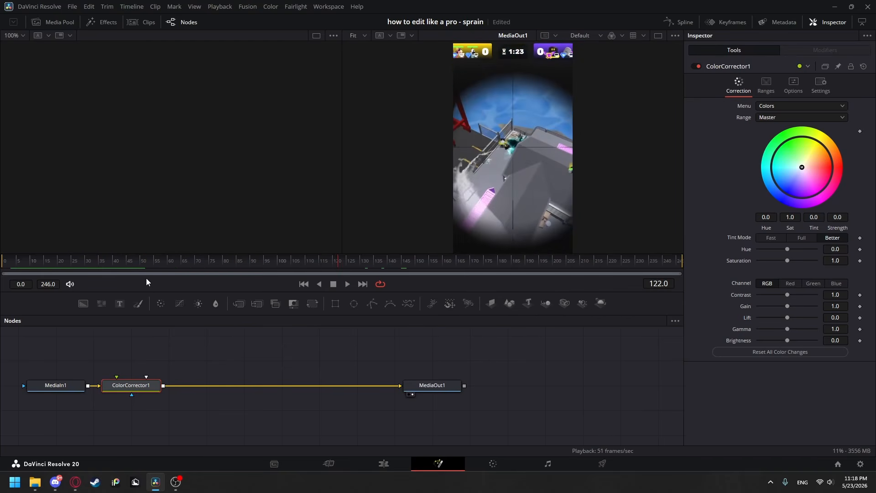
left_click_drag(291, 272, 241, 269)
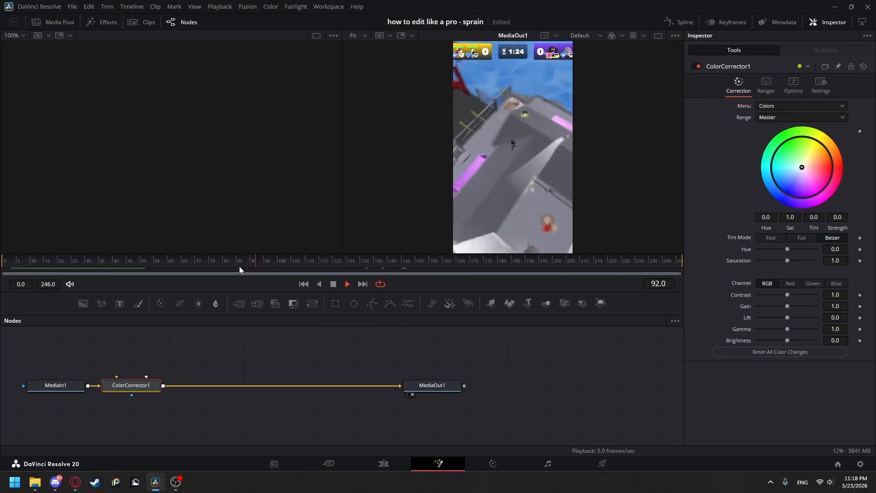
left_click(859, 261)
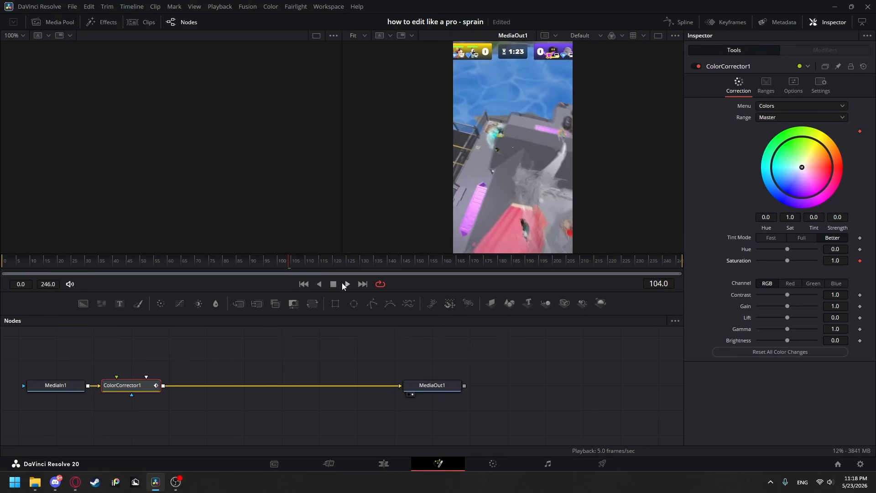
left_click_drag(294, 261, 675, 264)
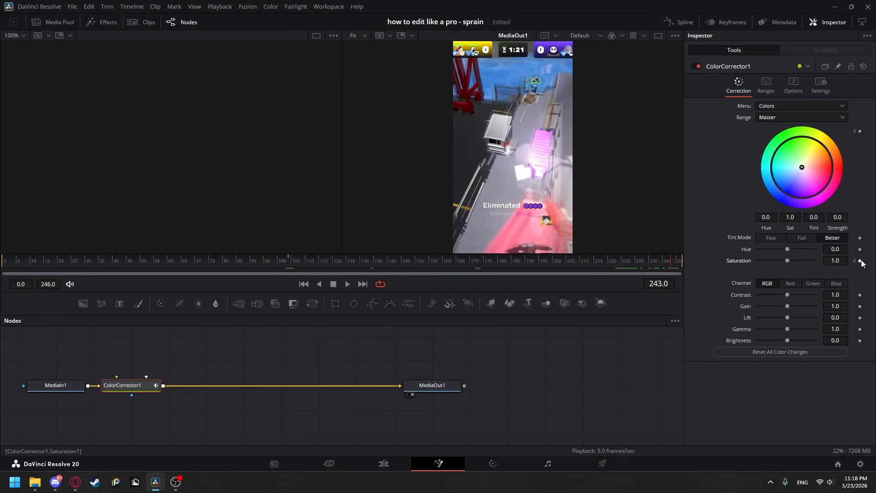
left_click_drag(787, 261, 621, 260)
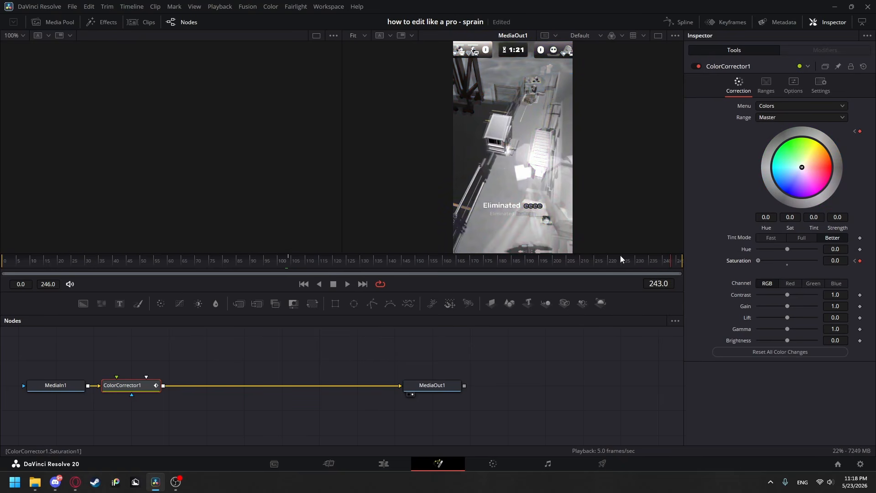
- Return to the Edit page and play the whole edit in full screen from 01:00:00:00
left_click(384, 463)
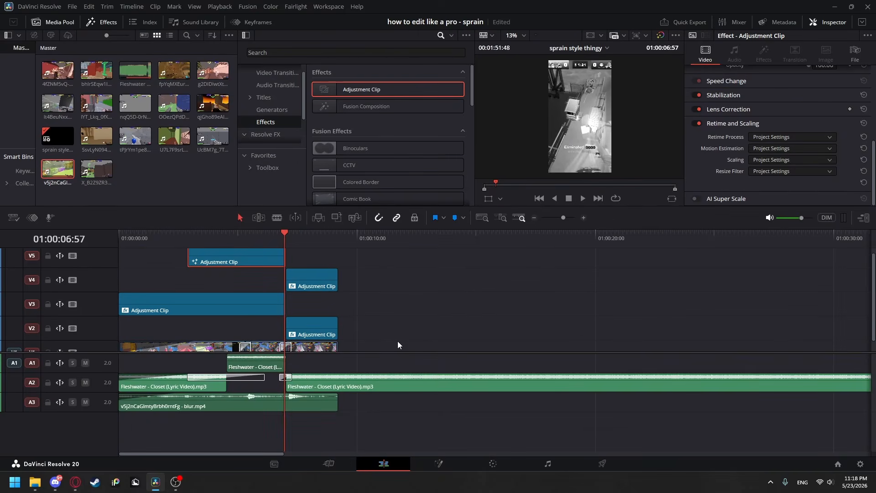
left_click_drag(283, 244, 119, 243)
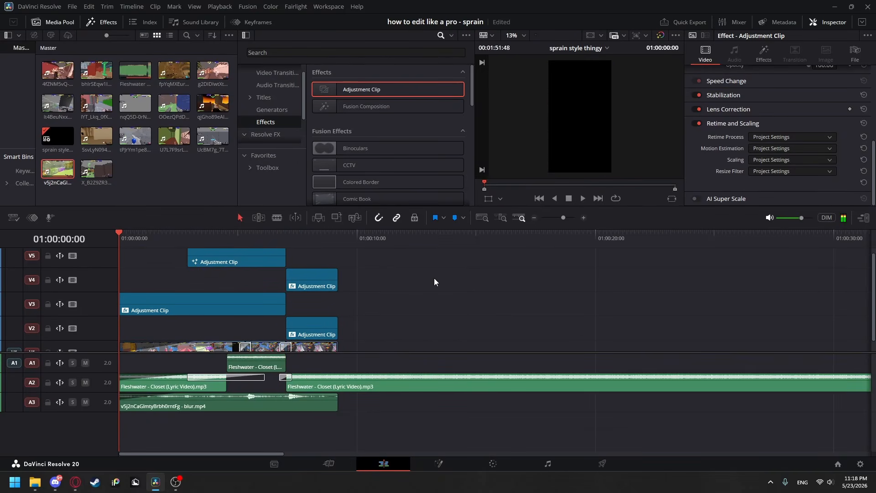
key("p")
key("space")
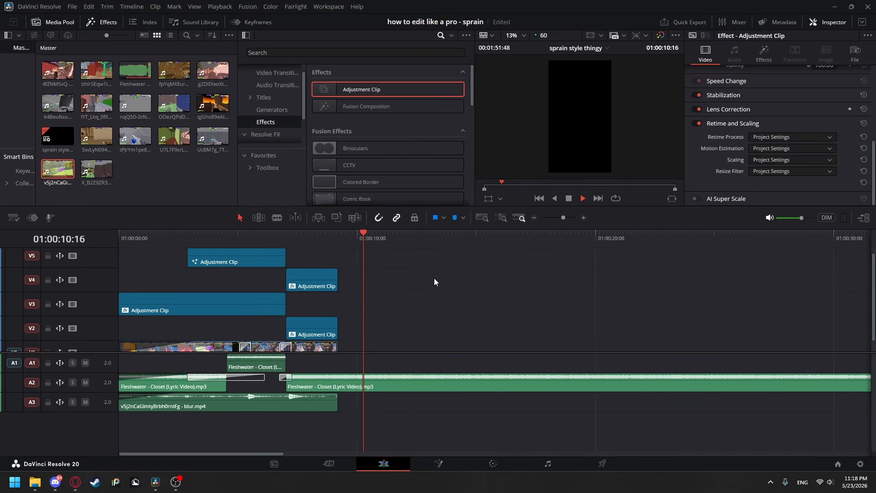
left_click(434, 278)
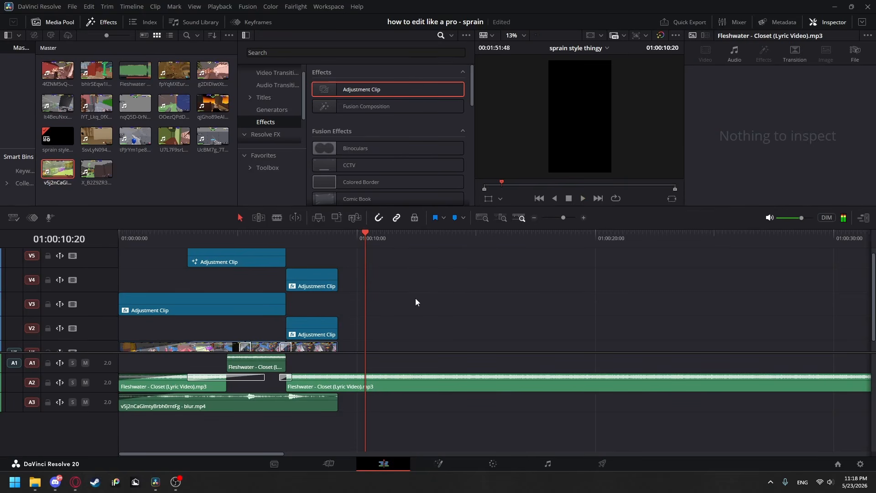
- Replay the closing section of the edit through the end of the last V1 clip
left_click(266, 264)
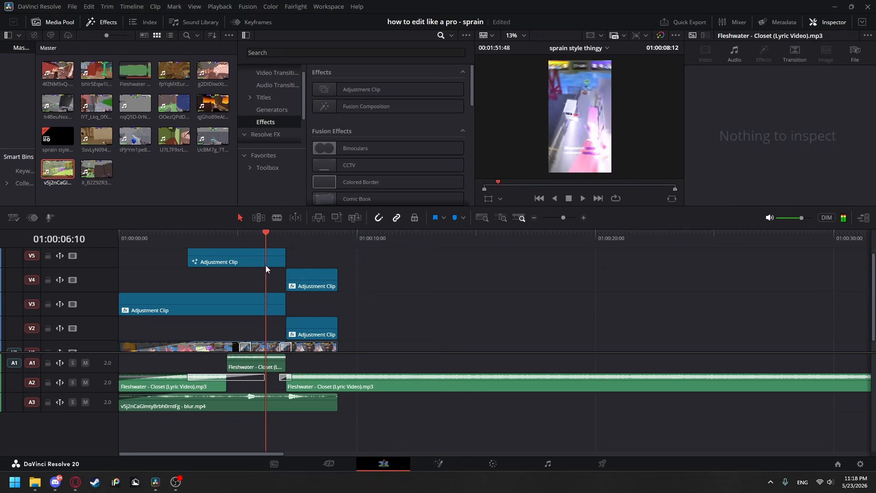
scroll(296, 294, "down", 1)
key("space")
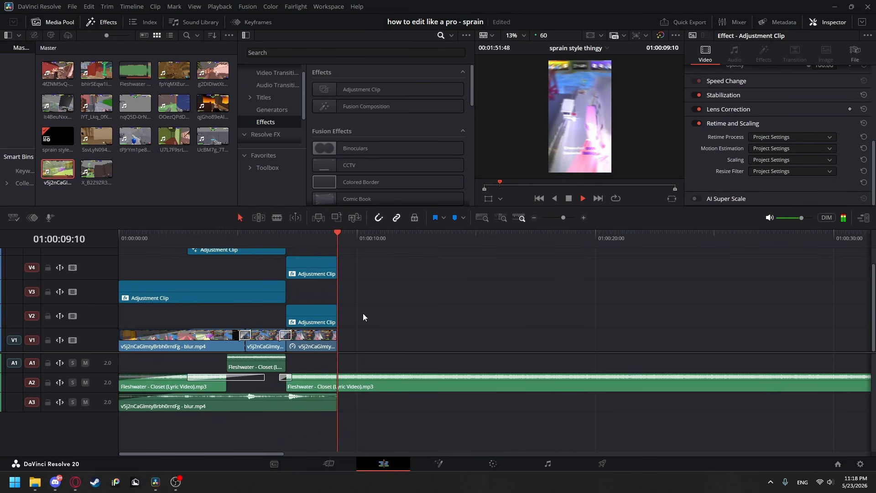
key("space")
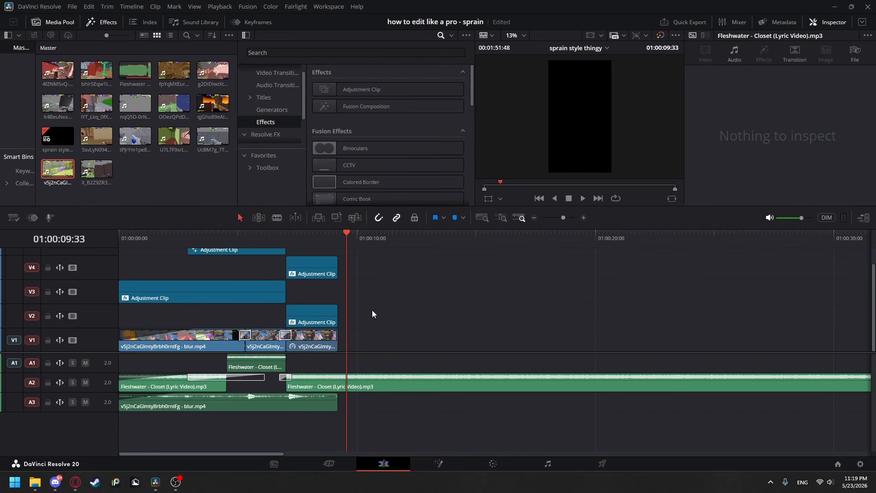
- Preview gameplay clips in the Media Pool and place nqQ5D-0rNawSaiOrsPqBfA - blur.mp4 on V4 directly after the existing footage
left_click(207, 178)
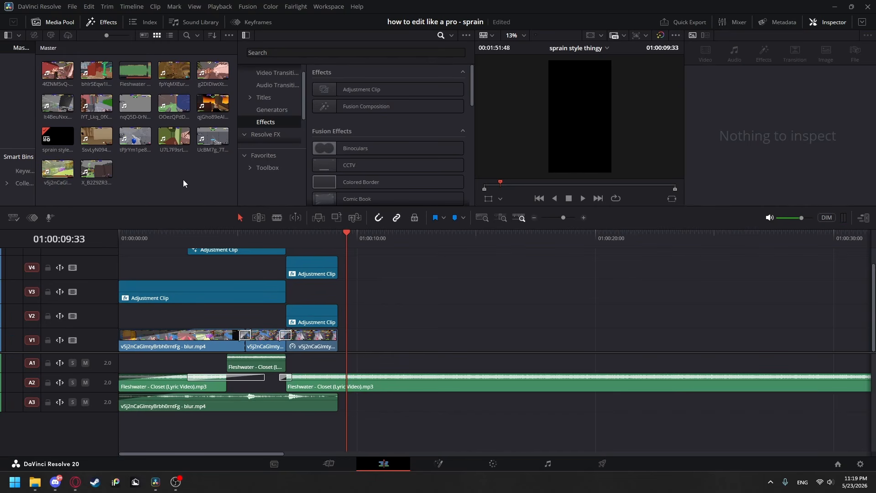
left_click(94, 105)
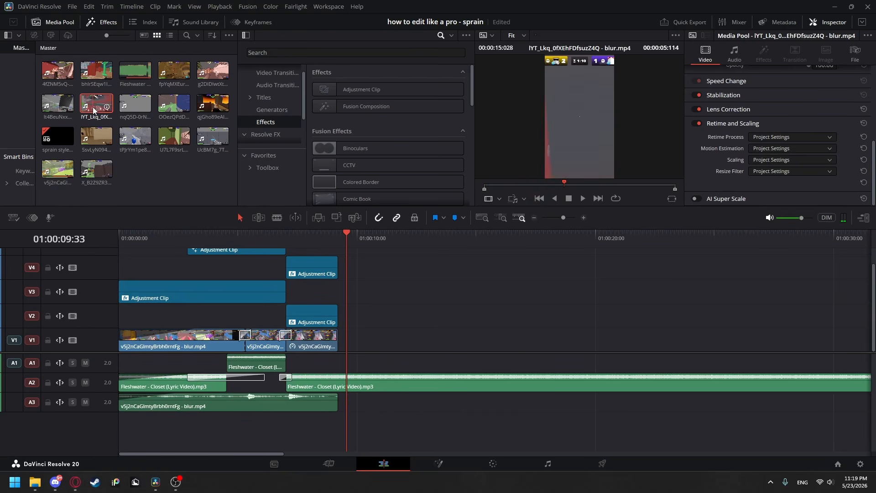
left_click(205, 135)
key("space")
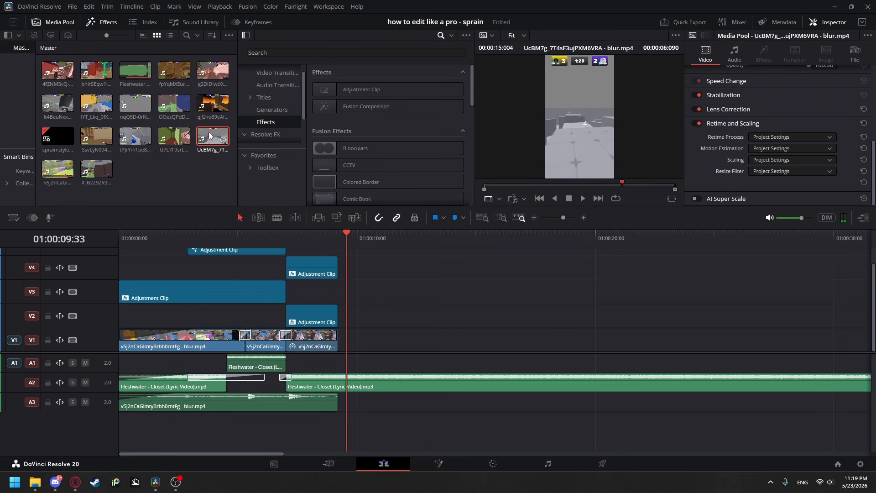
left_click(135, 138)
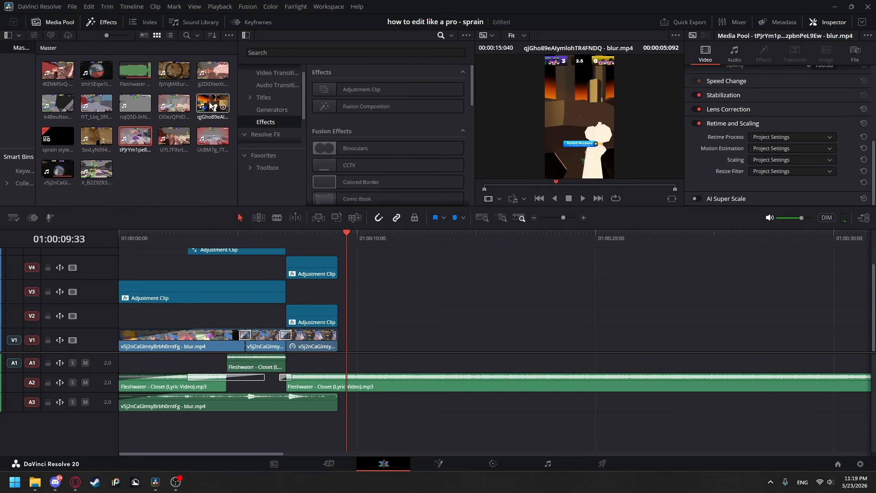
left_click_drag(135, 103, 370, 273)
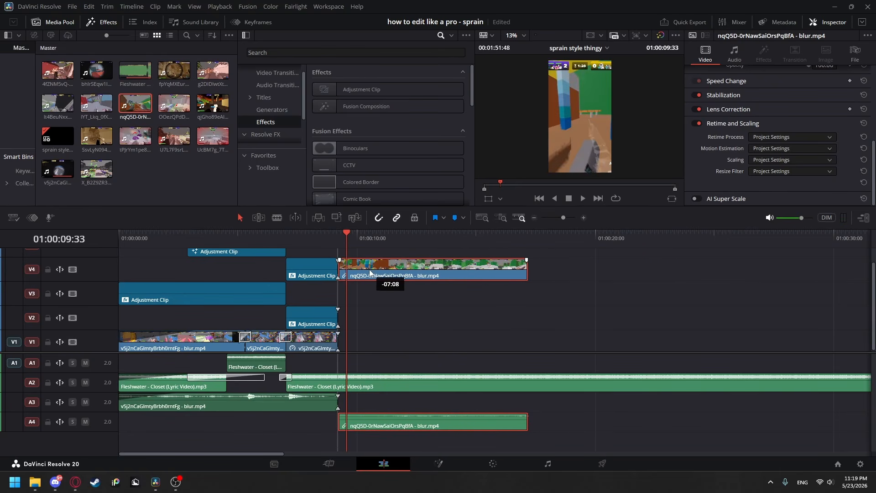
- Play back the newly added gameplay clip and stop the playhead at its elimination, at 01:00:12:00
left_click(418, 302)
key("space")
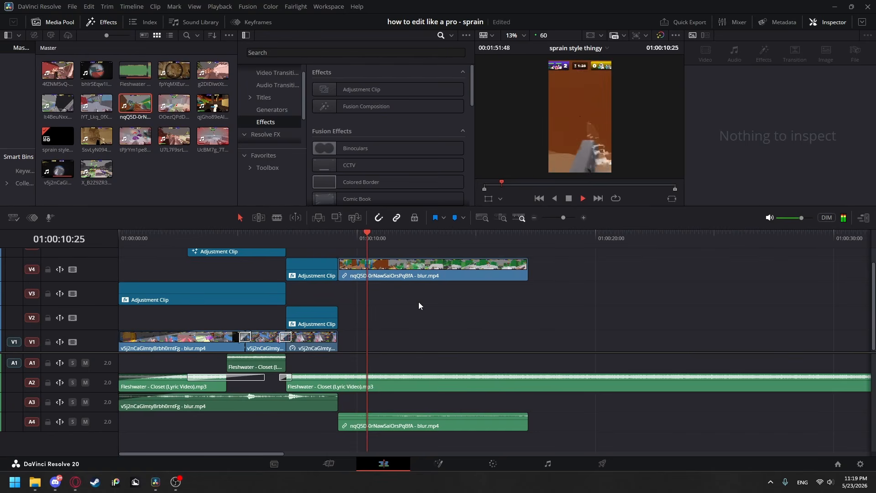
key("space")
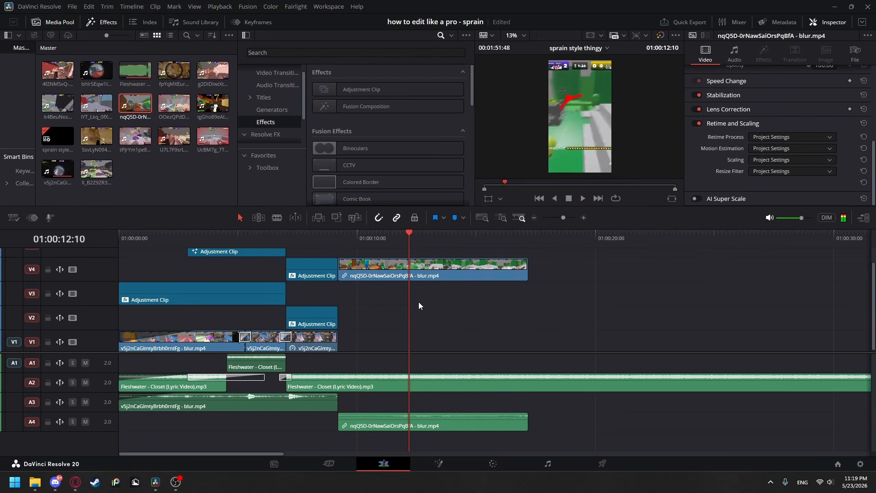
left_click(347, 245)
key("space")
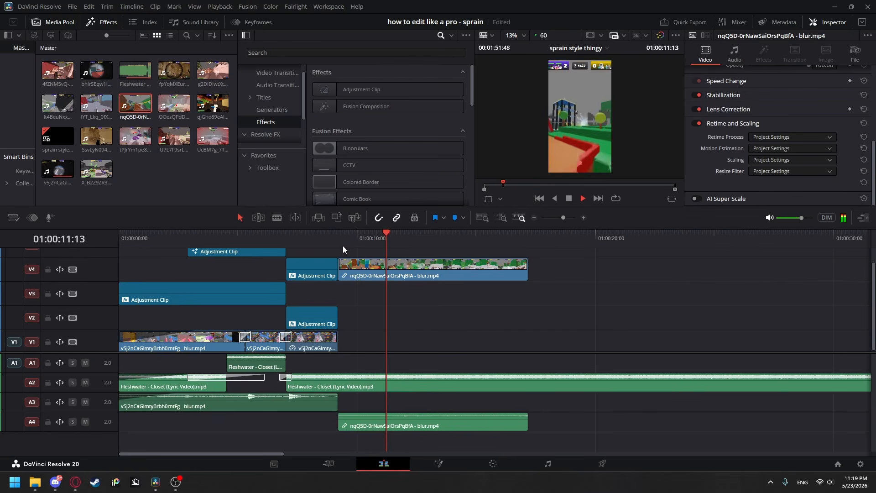
key("space")
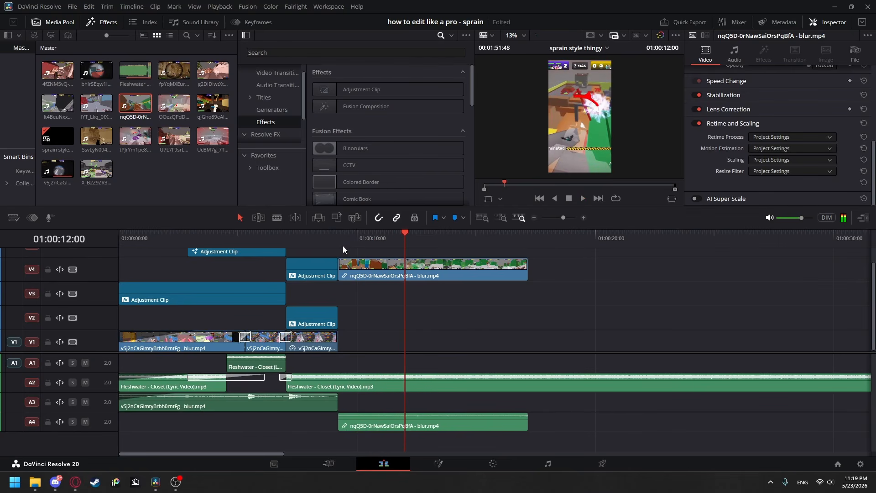
- Unlink the new clip's video and audio, moving them to V1 and A3, and raise the audio's volume slightly
right_click(405, 266)
left_click(419, 351)
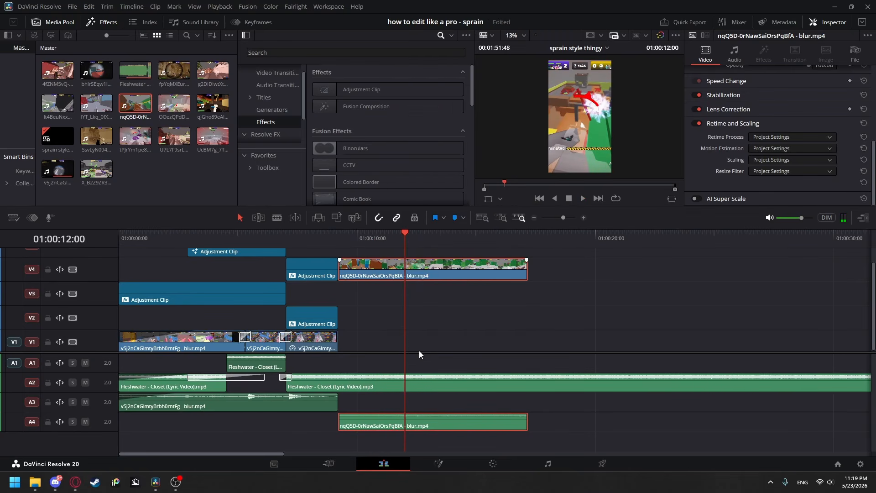
left_click_drag(417, 274, 420, 344)
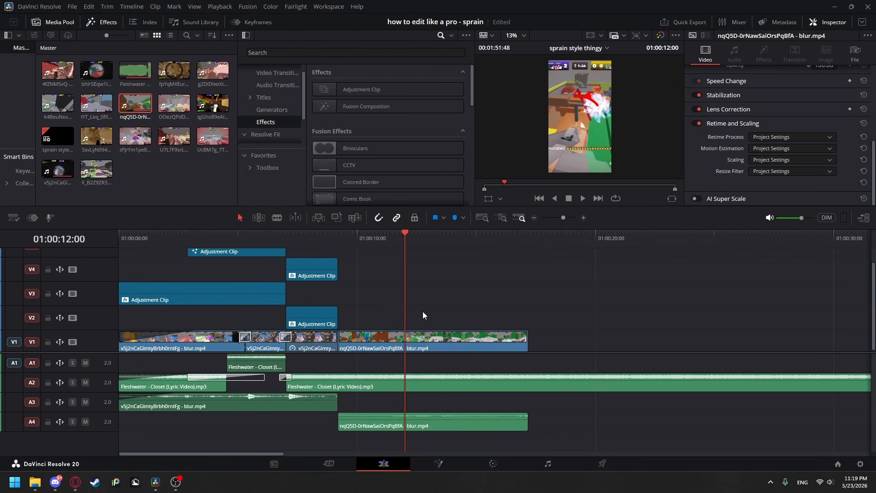
left_click_drag(389, 429, 391, 406)
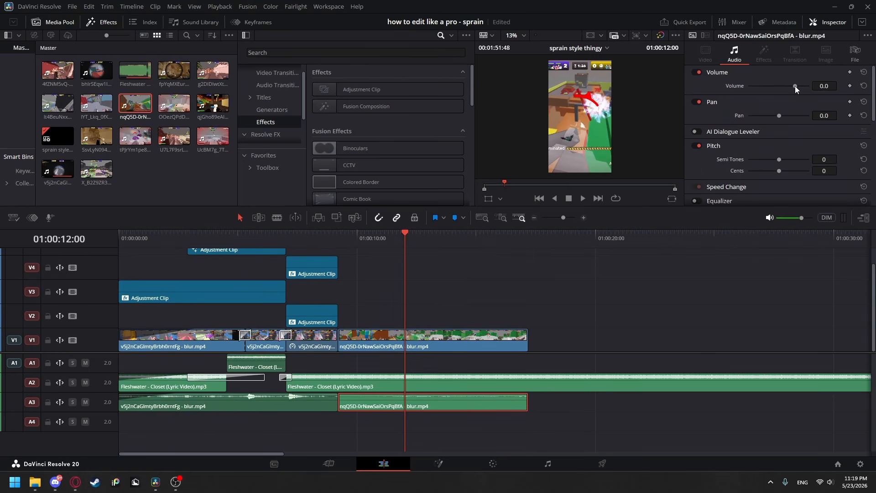
left_click_drag(795, 86, 800, 86)
- Split the new V1 gameplay clip at 01:00:12:00, leaving its A3 audio uncut
left_click(500, 346)
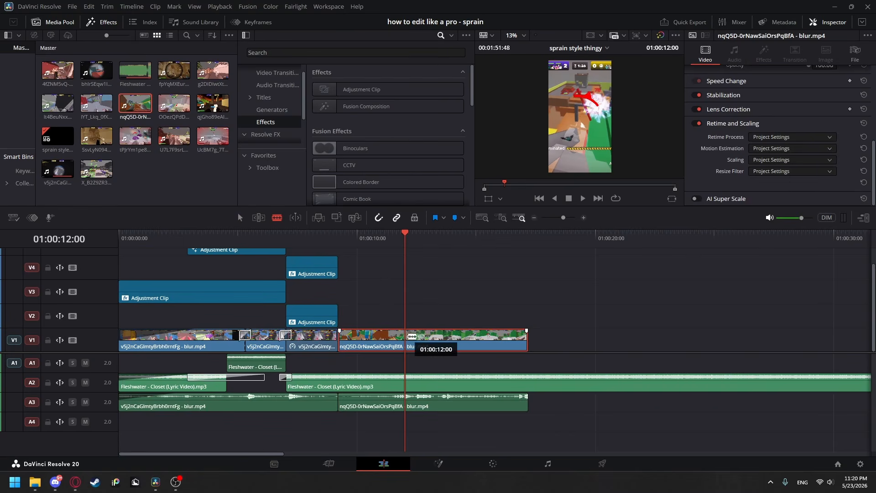
left_click(405, 337)
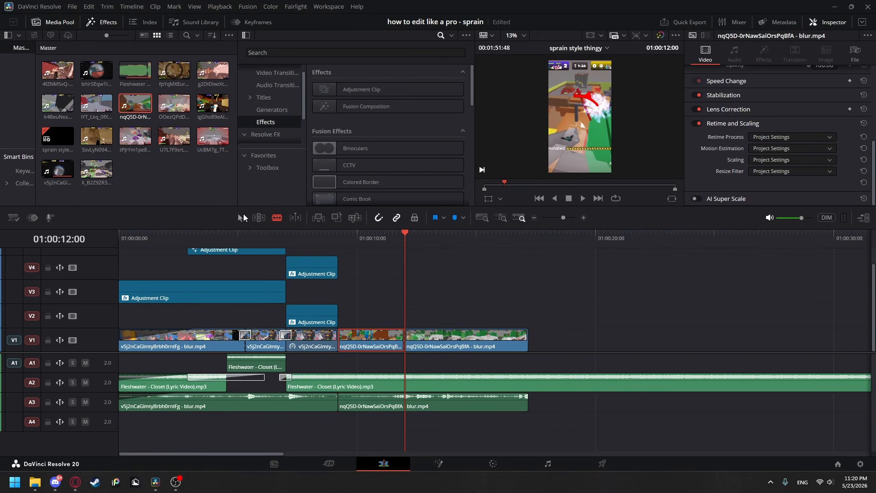
left_click(244, 216)
- Slow down the second part of the split V1 clip without rippling the timeline, and set its Retime Process to Optical Flow
right_click(440, 339)
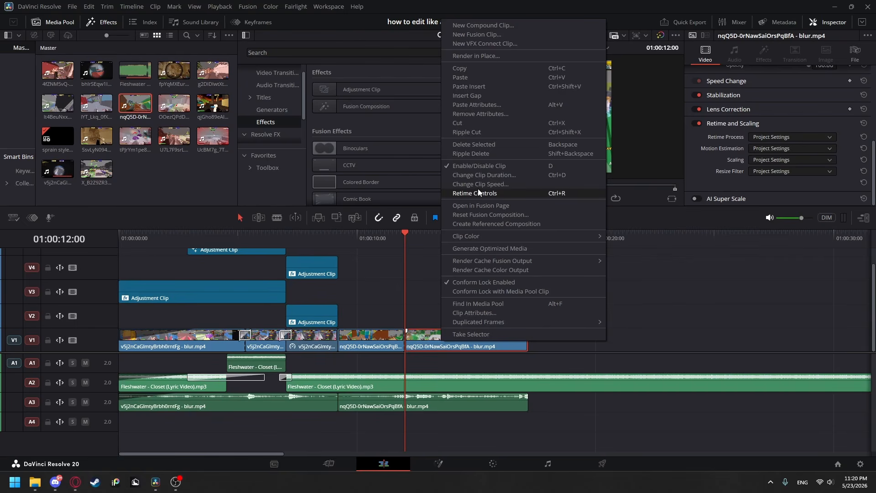
right_click(423, 347)
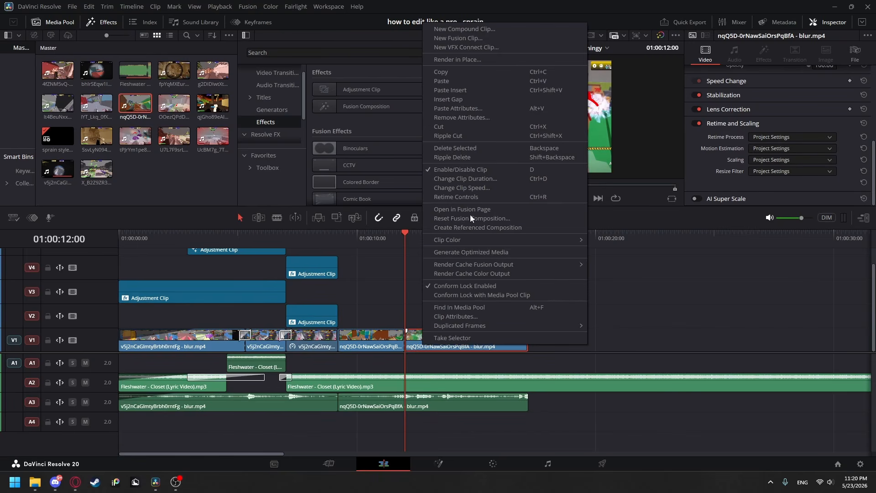
left_click(474, 189)
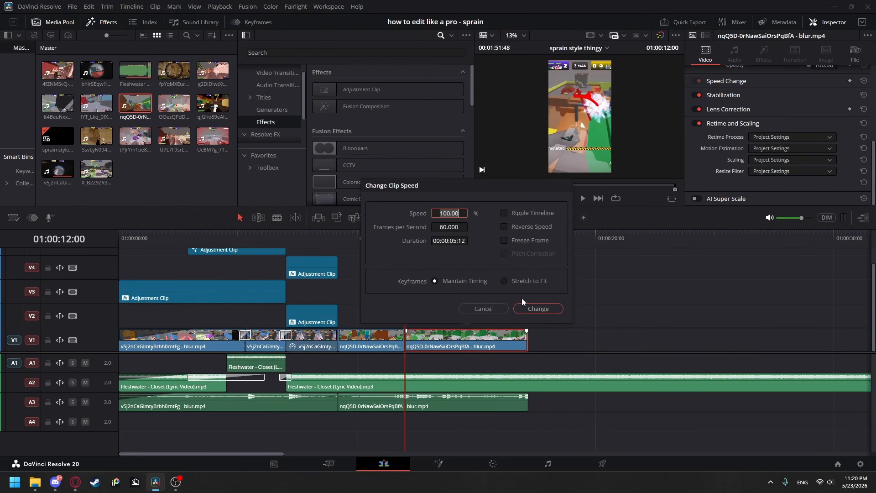
left_click(538, 309)
left_click(767, 137)
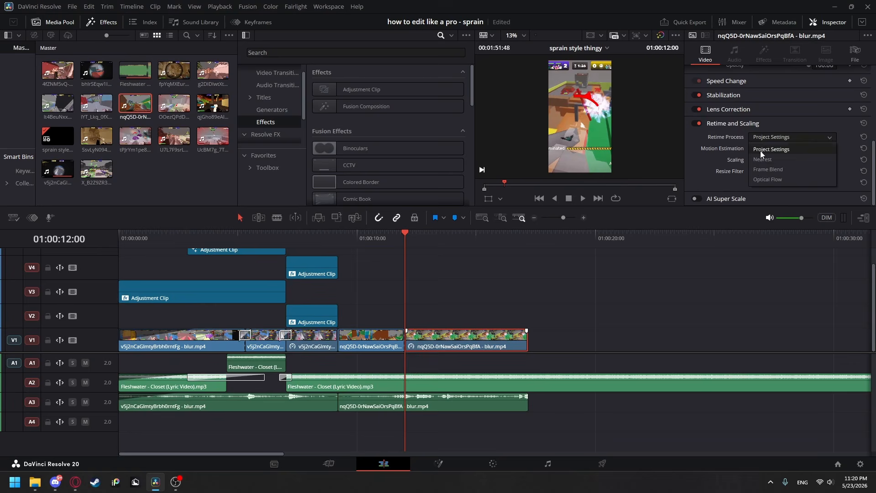
left_click(758, 179)
left_click(363, 277)
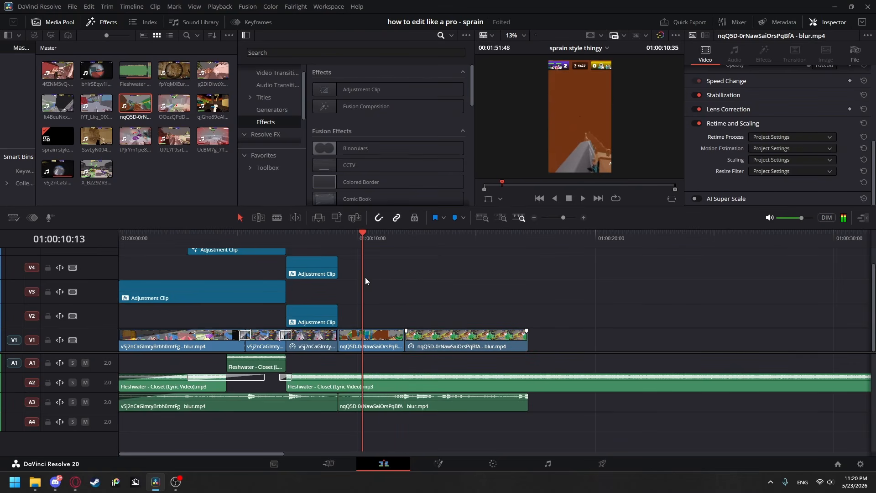
- Play back the slowed clip to 01:00:13:44 and trim the ends of its V1 video and A3 audio to that point
key("space")
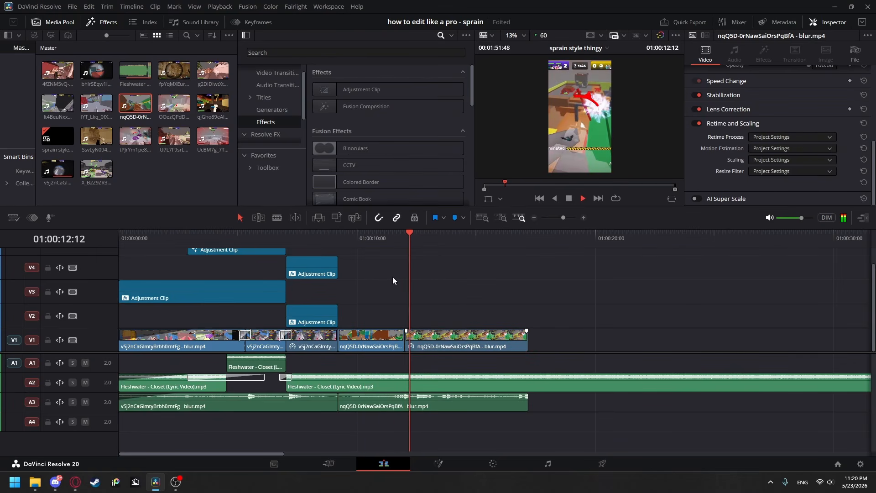
key("space")
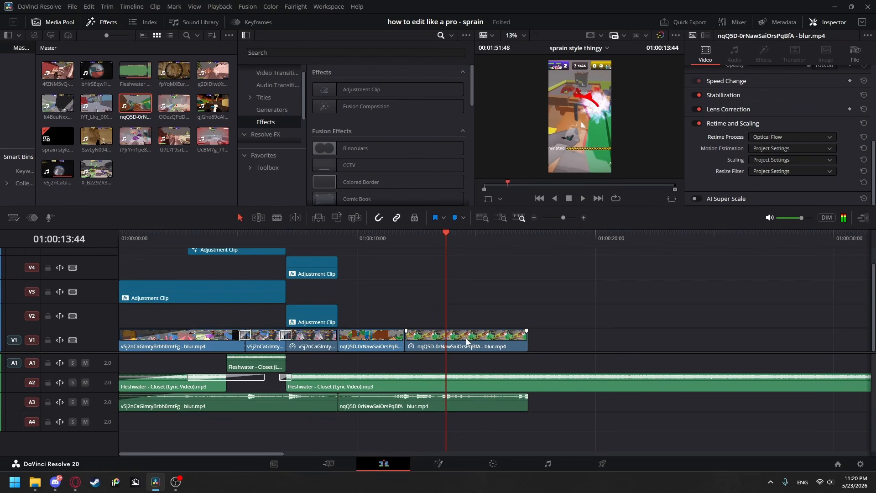
left_click_drag(527, 340, 445, 337)
left_click(496, 406)
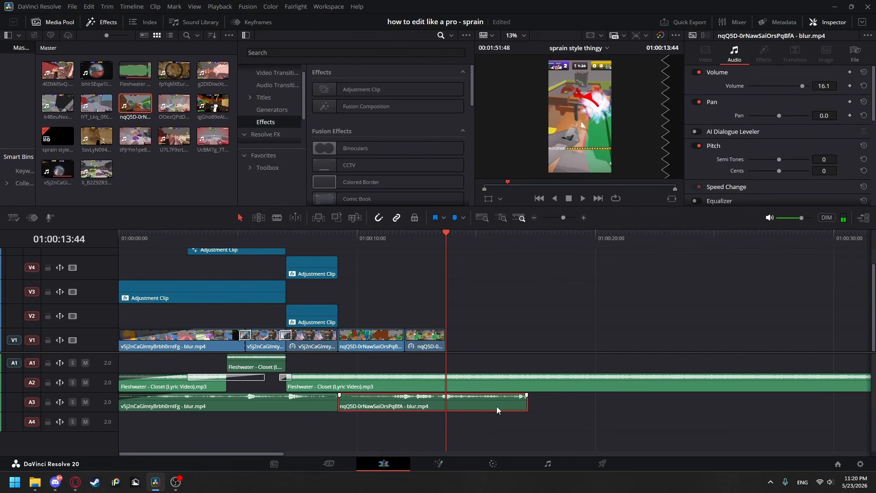
left_click_drag(527, 404, 445, 404)
- Find the Camera Shake video transition and add it at the 01:00:12:00 cut between the two parts of the second gameplay clip
left_click(386, 276)
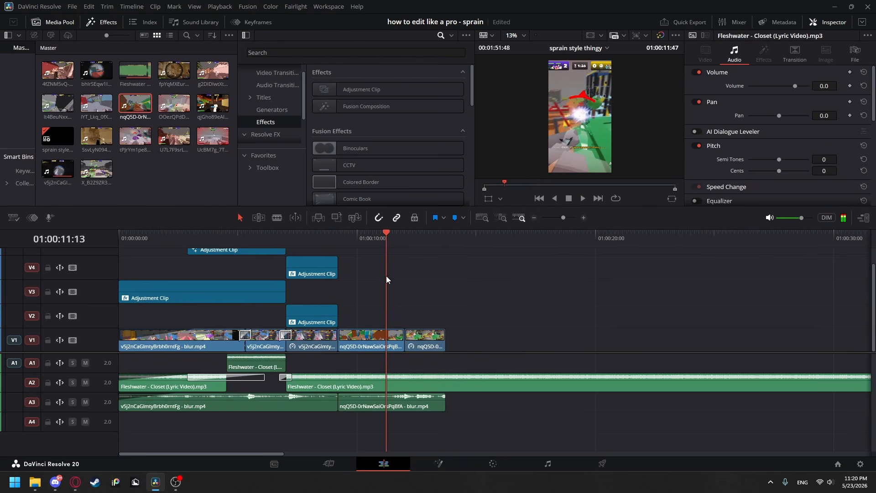
left_click(277, 83)
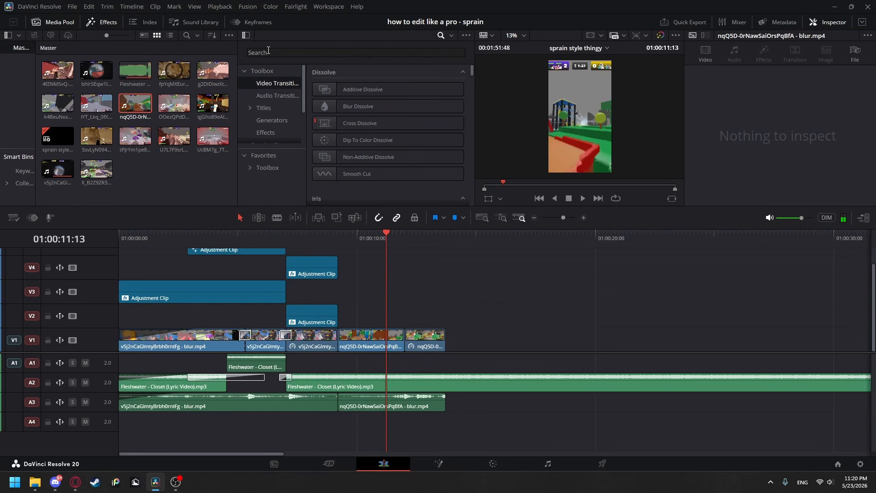
left_click(268, 51)
type("shake")
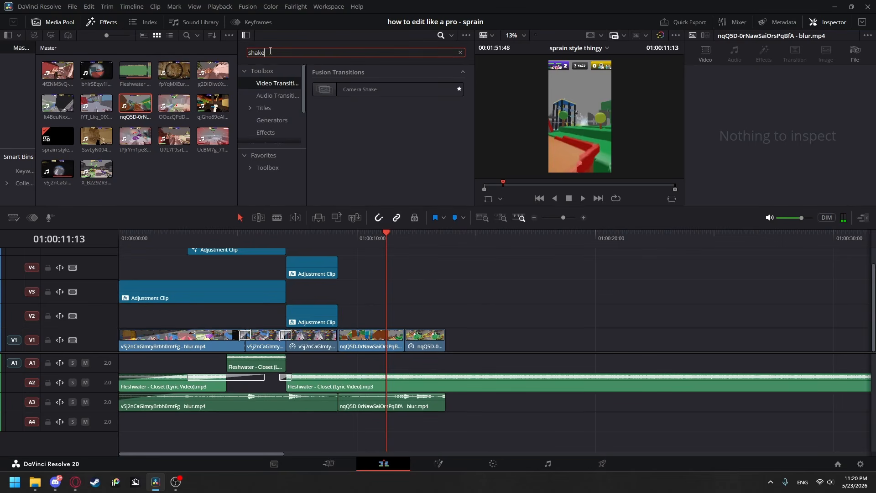
left_click_drag(314, 89, 411, 334)
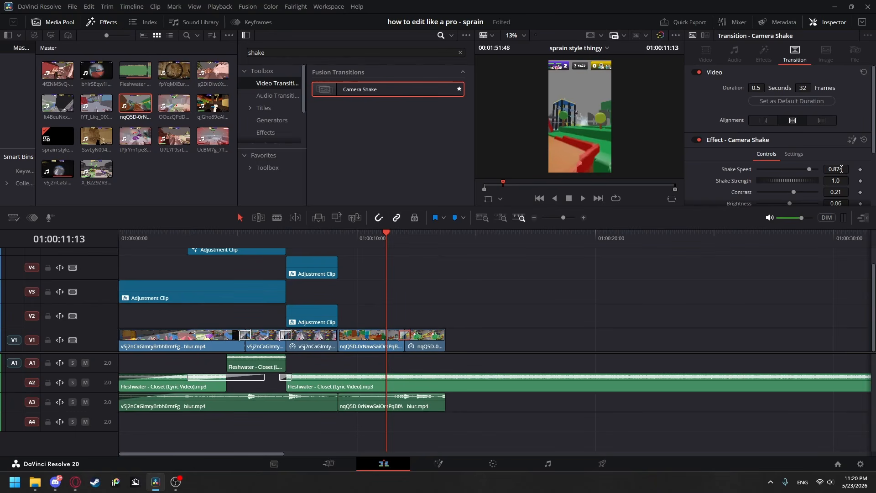
- Set the new Camera Shake's speed and strength to 0.7, zero its brightness and all X and Y refraction values, and preview it
left_click(841, 169)
scroll(849, 163, "down", 2)
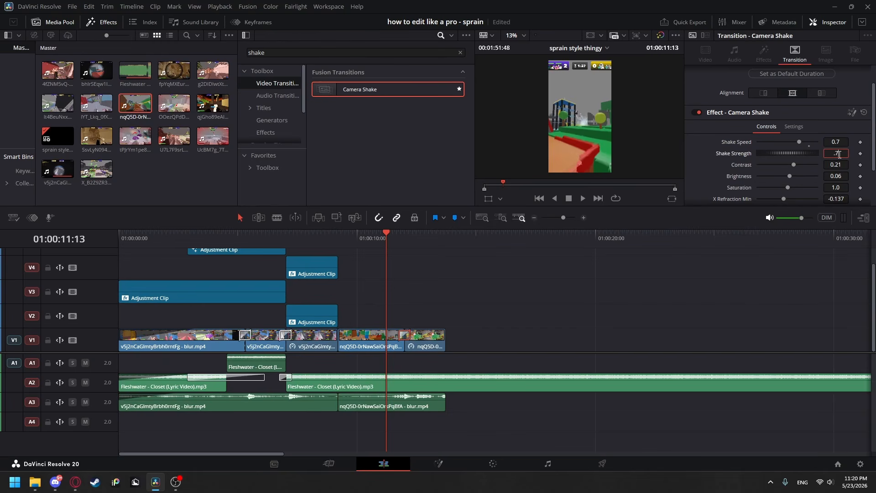
scroll(850, 155, "down", 4)
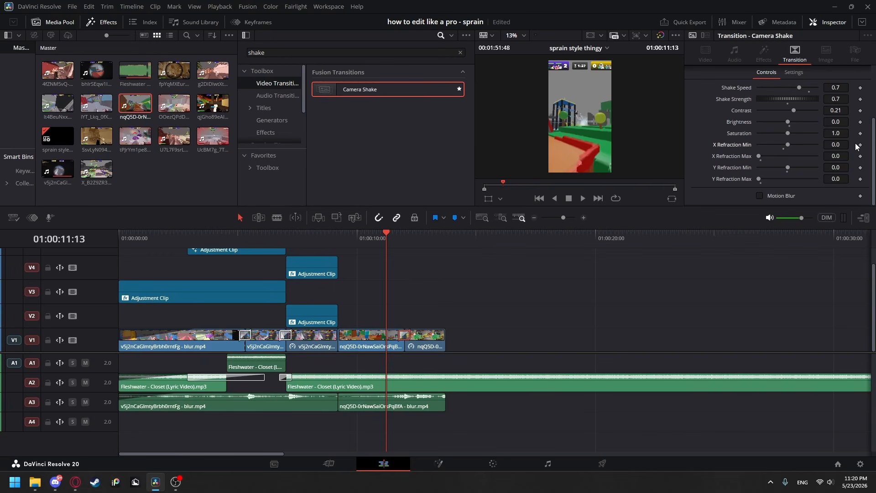
key("space")
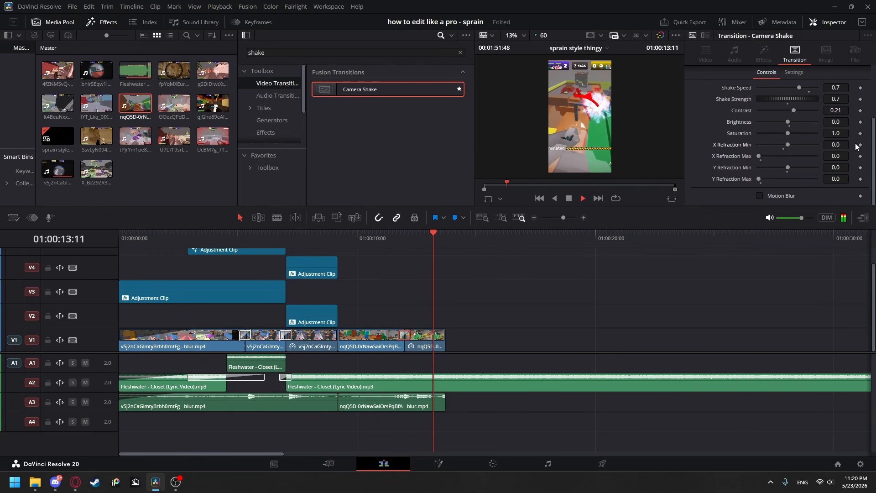
key("space")
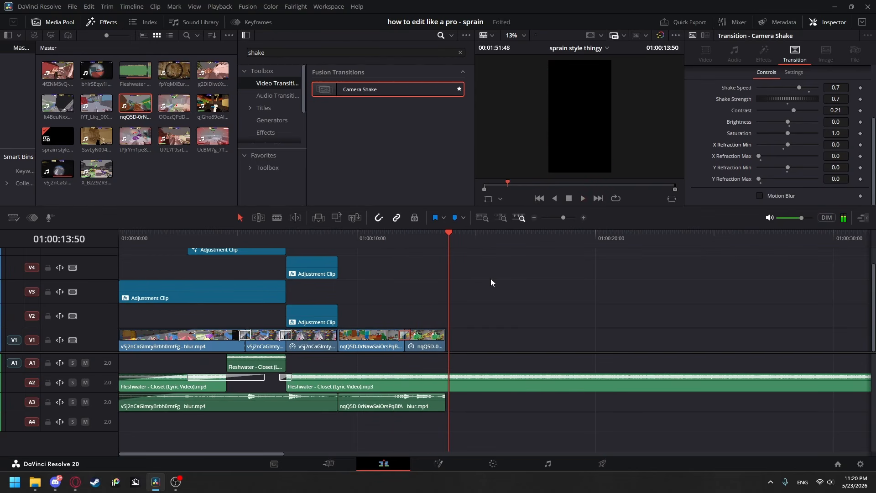
- Copy the V2 and V4 adjustment clips above the second slow-motion clip, trim them to its end, and preview the result
left_click_drag(371, 314, 321, 261)
left_click_drag(448, 277, 404, 274)
key("ctrl+v")
left_click_drag(456, 313, 446, 313)
left_click(399, 283)
key("space")
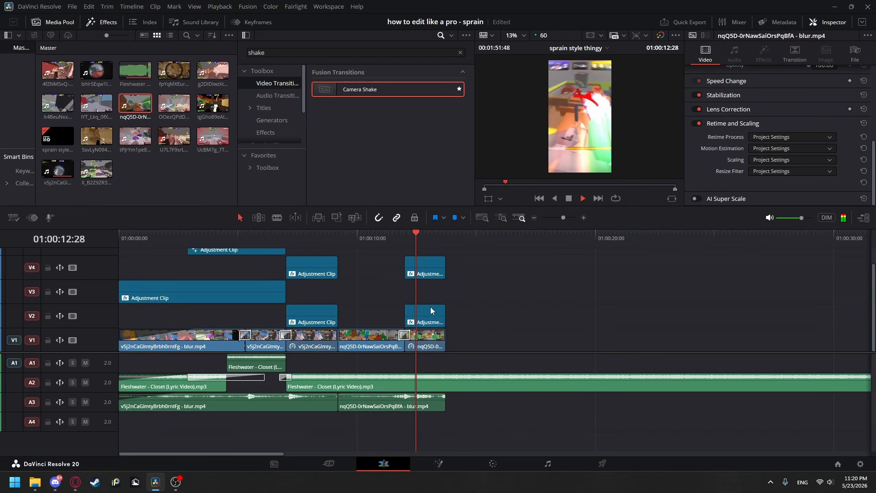
- Raise the Light Rays source threshold to 0.729 on the new V2 adjustment clip and play back the section
left_click(428, 319)
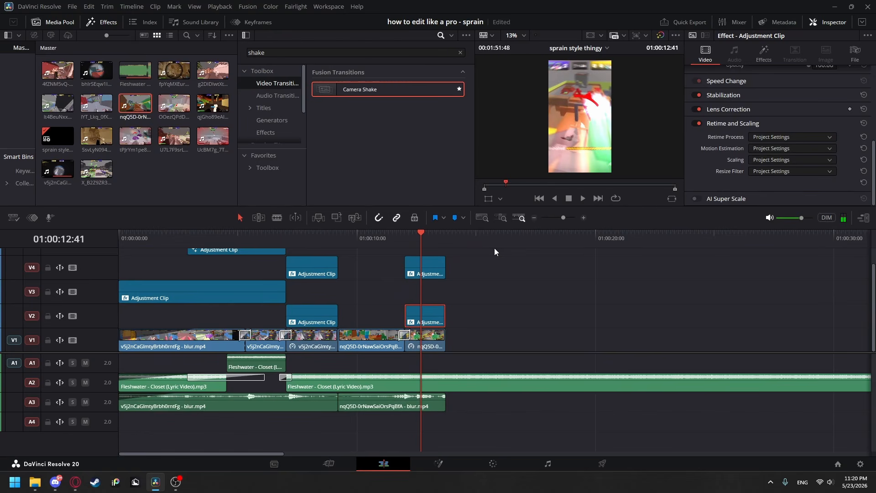
left_click(763, 58)
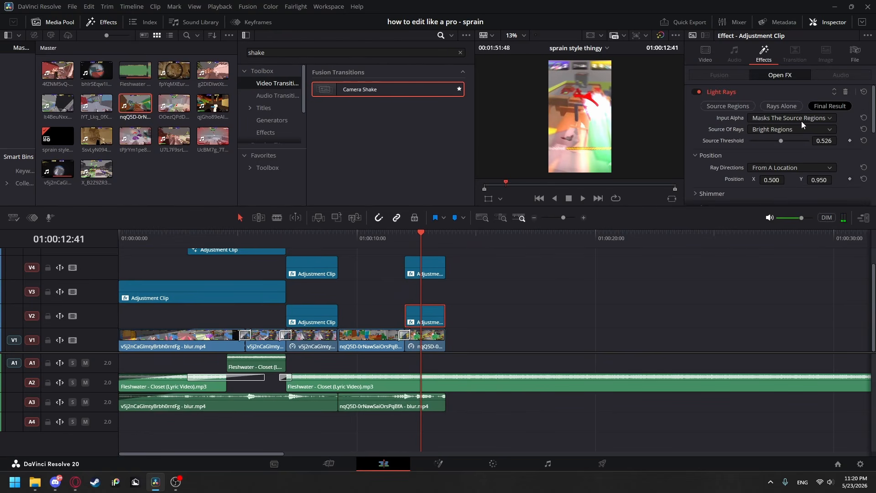
left_click_drag(783, 140, 792, 140)
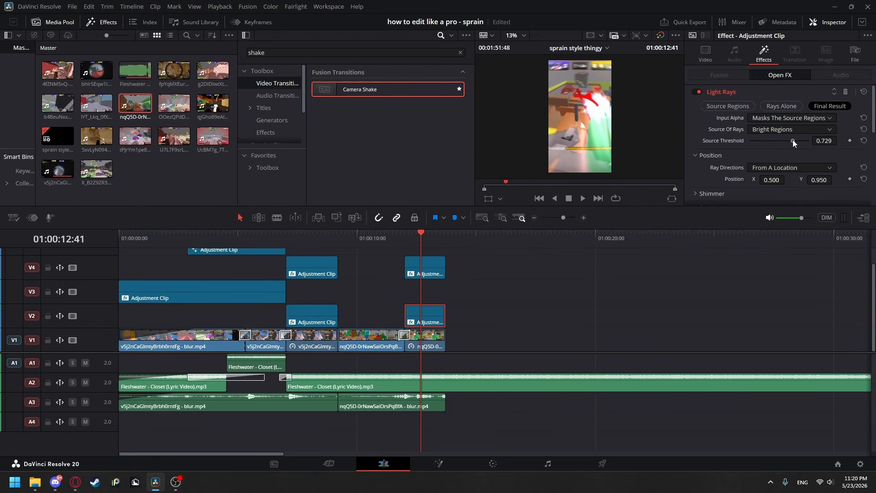
left_click(522, 262)
left_click(391, 242)
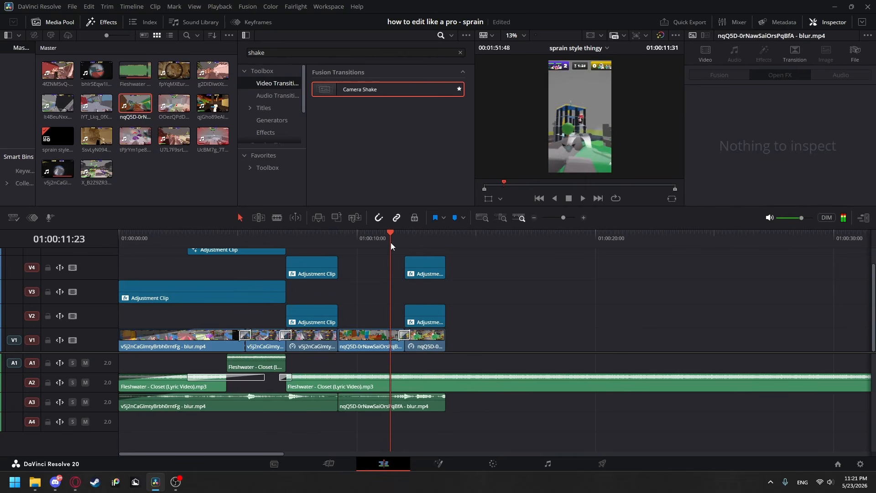
key("space")
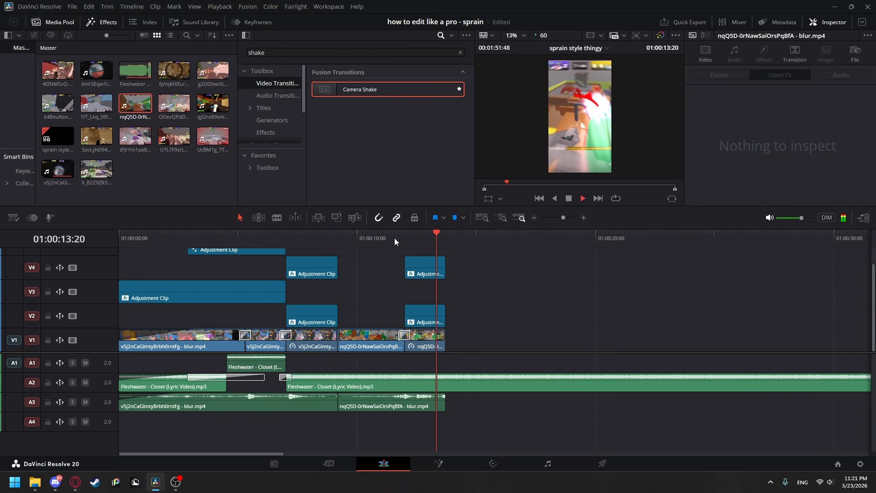
key("space")
- Copy the V3 glow adjustment clip over the normal-speed part of the second gameplay clip and trim its end to the 01:00:12:00 cut
left_click(240, 297)
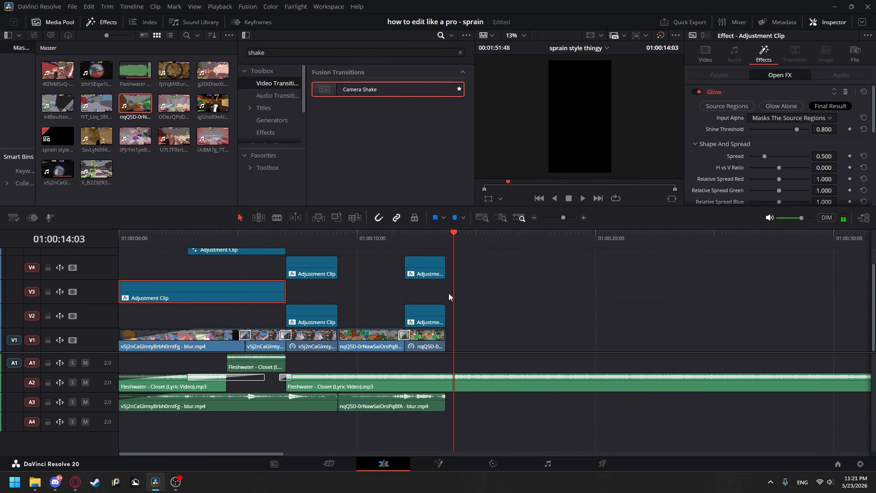
left_click(343, 289)
key("ctrl+v")
left_click_drag(504, 295, 404, 292)
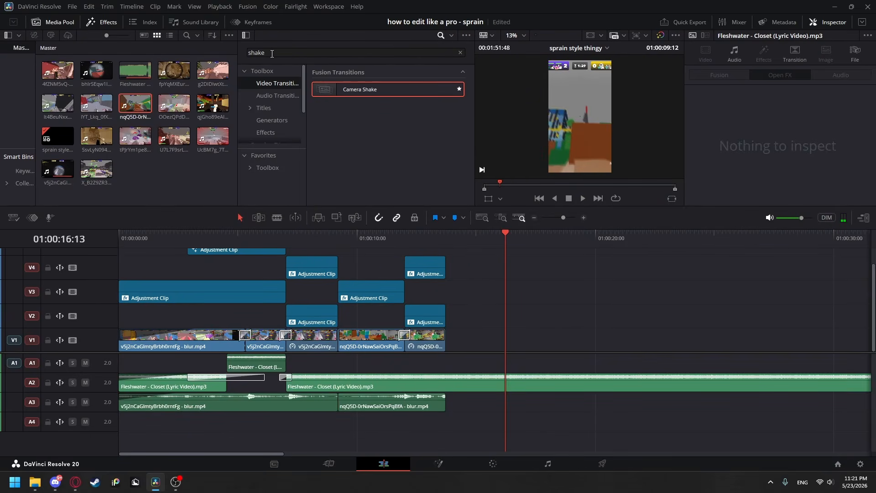
- Add a Non-Additive Dissolve at the cut between the two gameplay clips at 01:00:09:12 and shorten it to 38 frames
left_click_drag(272, 54, 205, 46)
key("BackSpace")
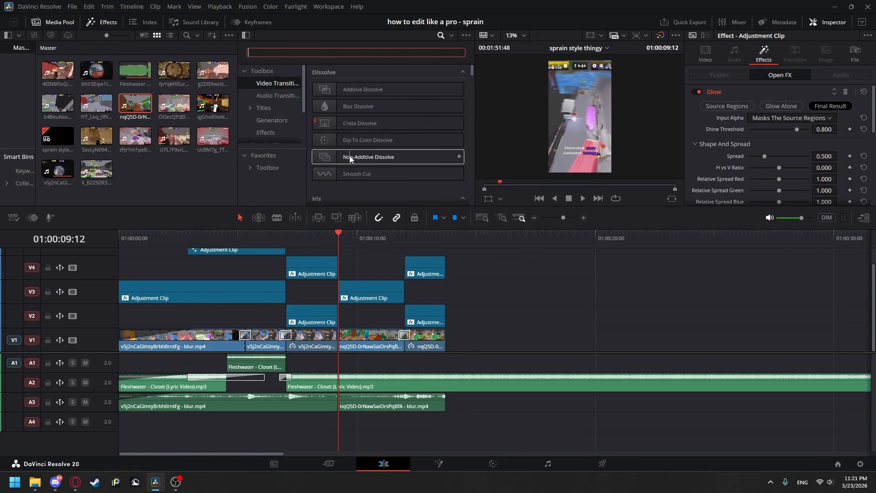
left_click(350, 158)
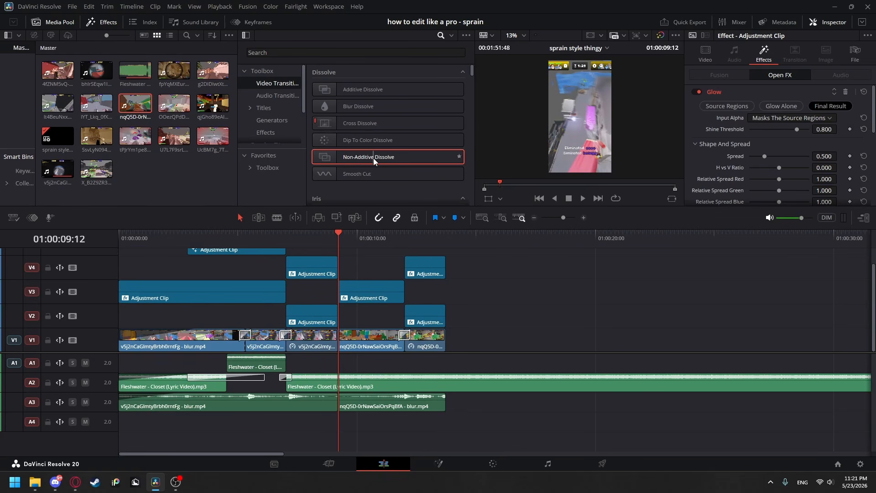
left_click_drag(373, 158, 338, 338)
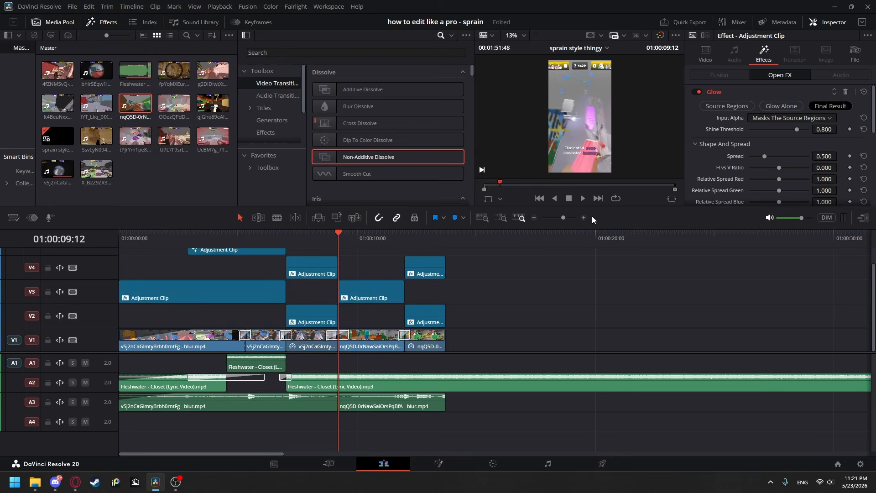
left_click(583, 218)
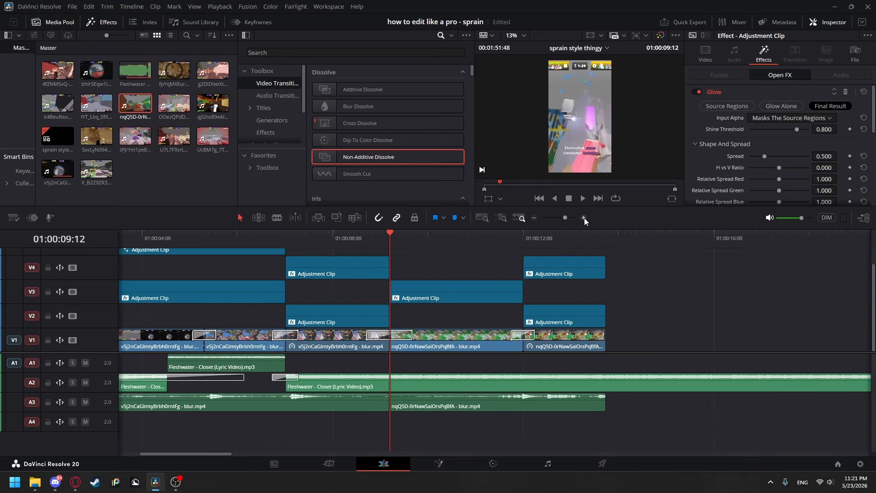
left_click(584, 218)
left_click_drag(489, 339, 472, 339)
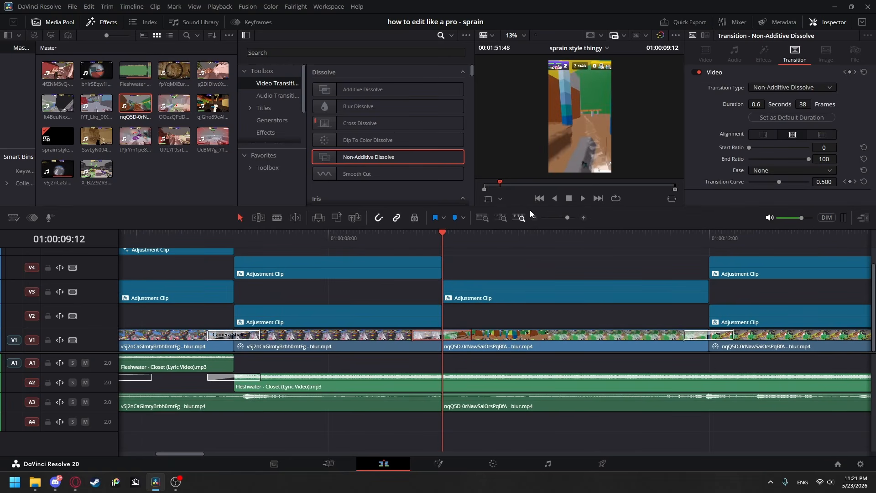
- Play back the whole edit from the start of the timeline to just past the last clip
left_click(534, 218)
left_click(534, 218)
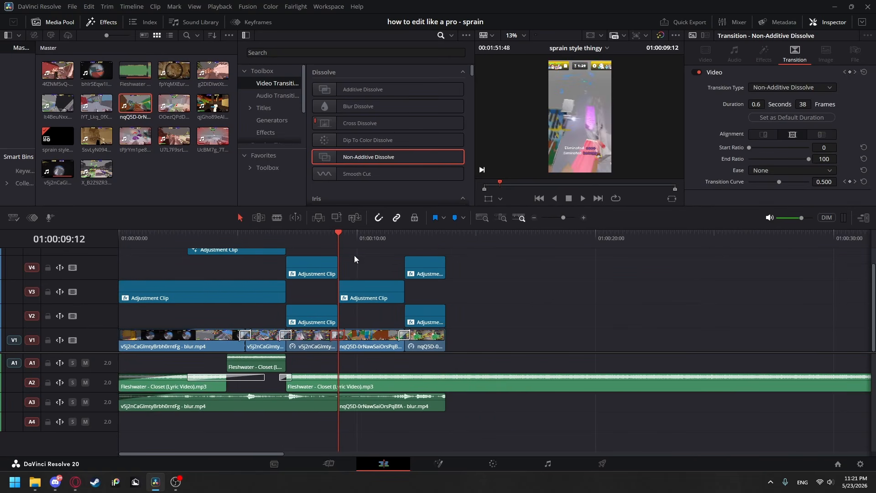
left_click_drag(206, 239, 118, 238)
key("space")
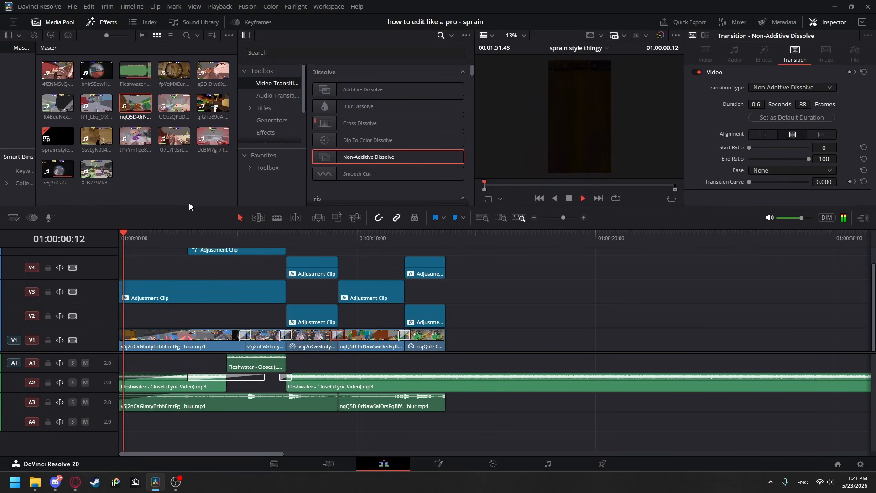
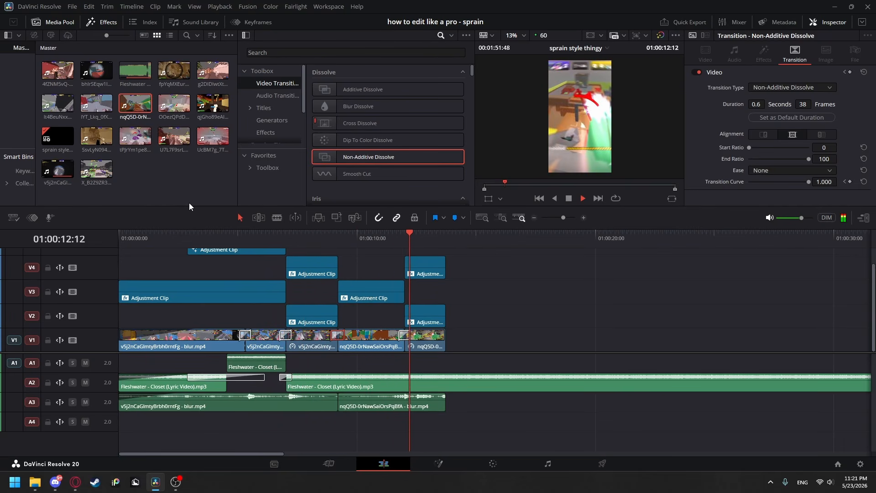
key("space")
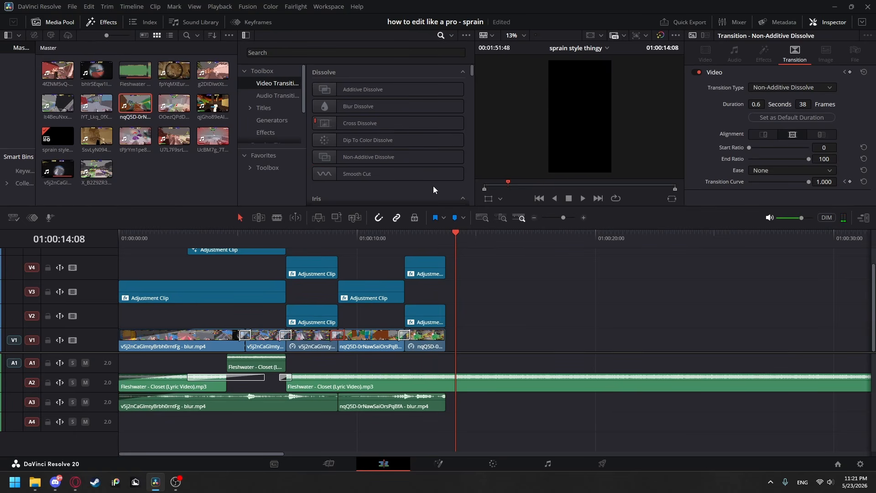
key("alt+Tab")
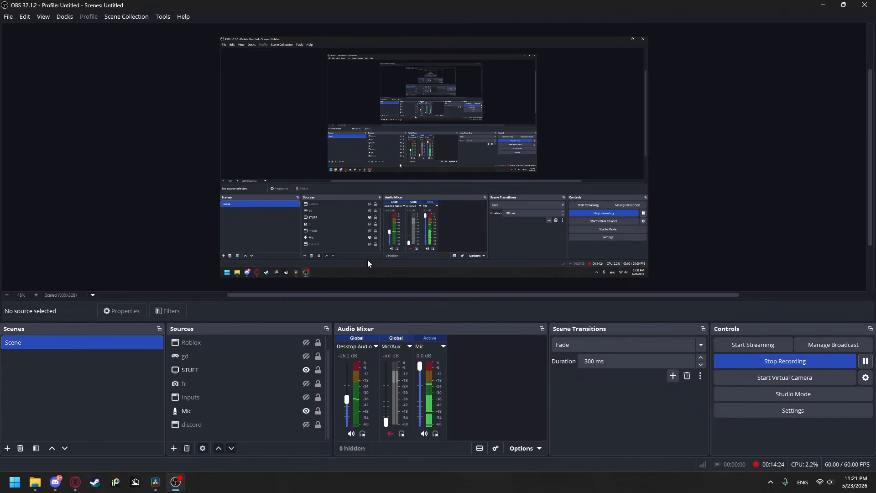
key("alt+Tab")
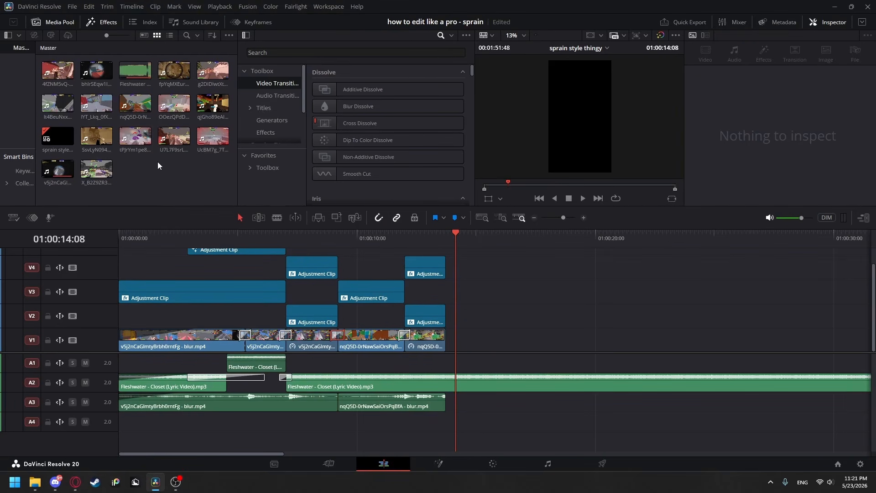
- Preview gameplay clips in the media pool and place the fpYqMXE clip on V3 and A3 directly after the last clip
left_click(124, 136)
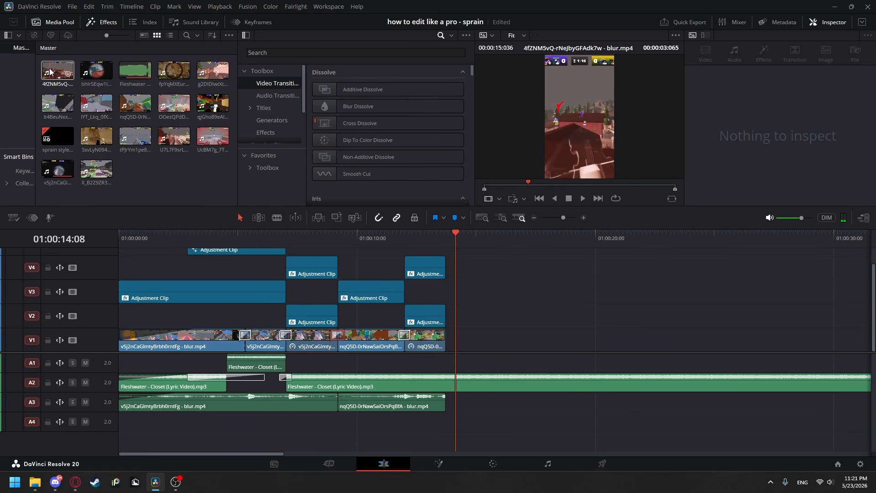
left_click(165, 69)
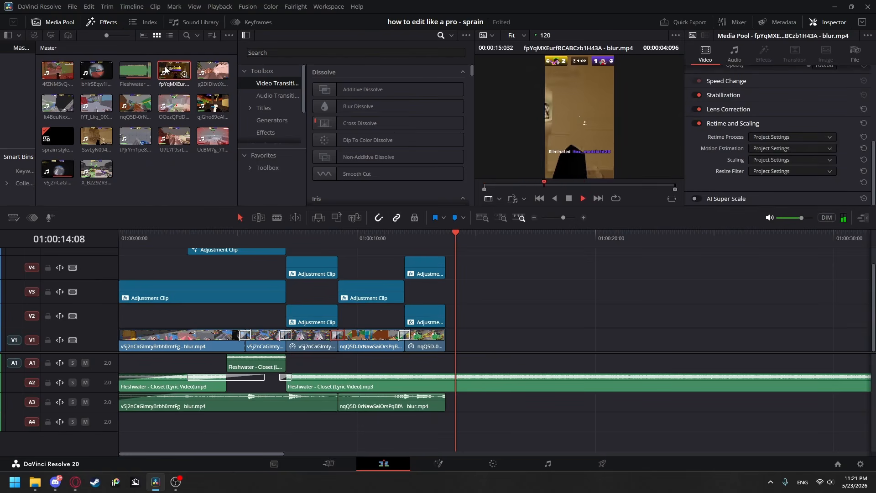
left_click_drag(165, 68, 447, 283)
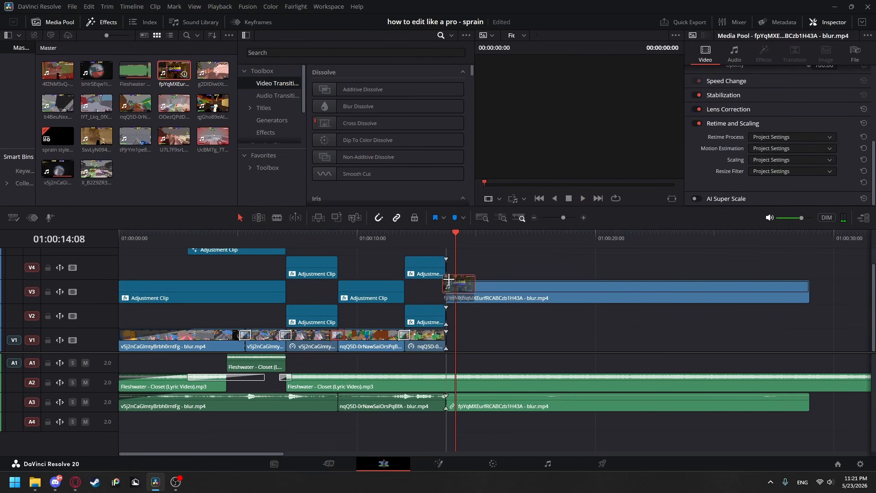
- Trim about 2.5 seconds off the start of the fpYqMXE clip and close the gap to the last clip
key("space")
left_click(534, 217)
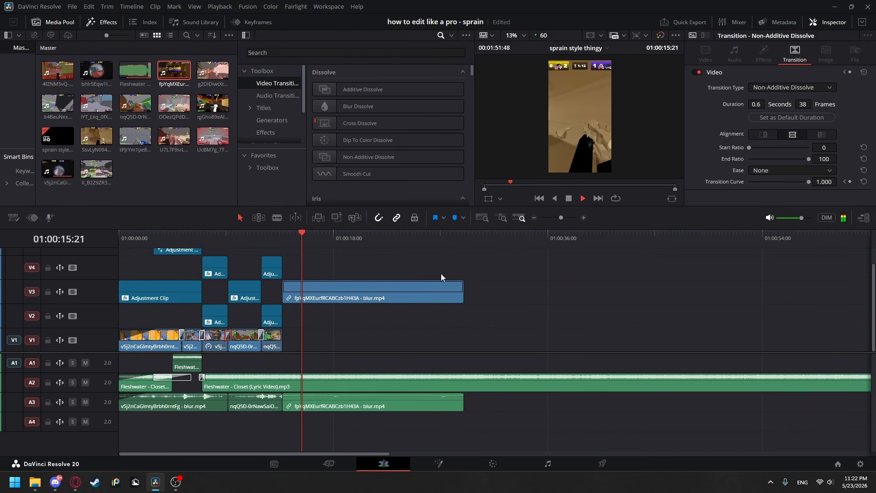
left_click(312, 286)
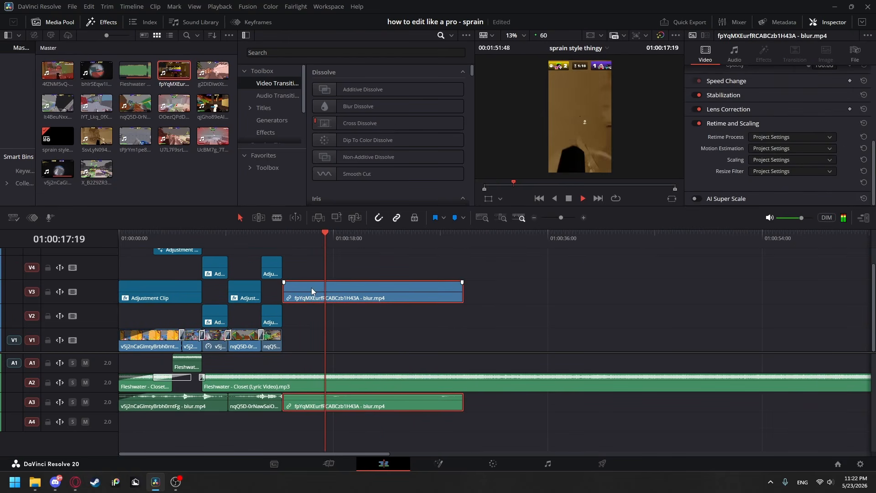
key("space")
left_click_drag(283, 290, 307, 290)
left_click_drag(336, 238, 287, 265)
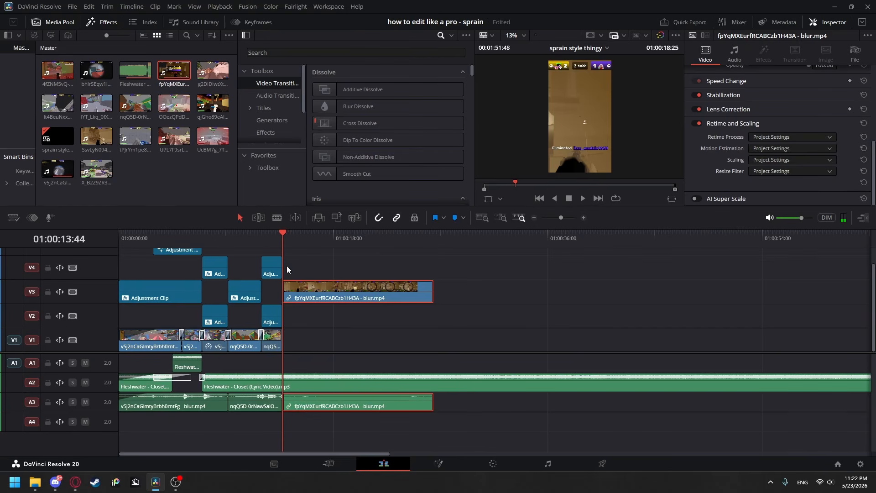
- Play the trimmed fpYqMXE clip and split it at 01:00:16:33, after the first elimination
key("space")
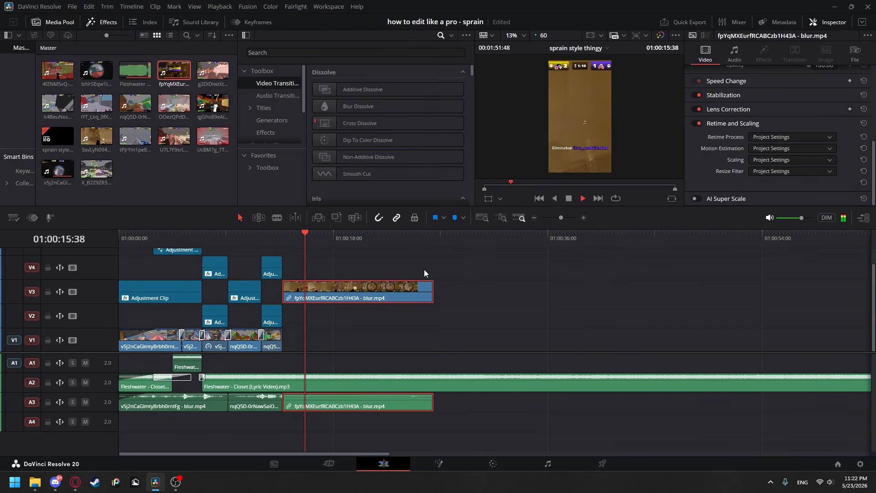
key("space")
left_click(279, 218)
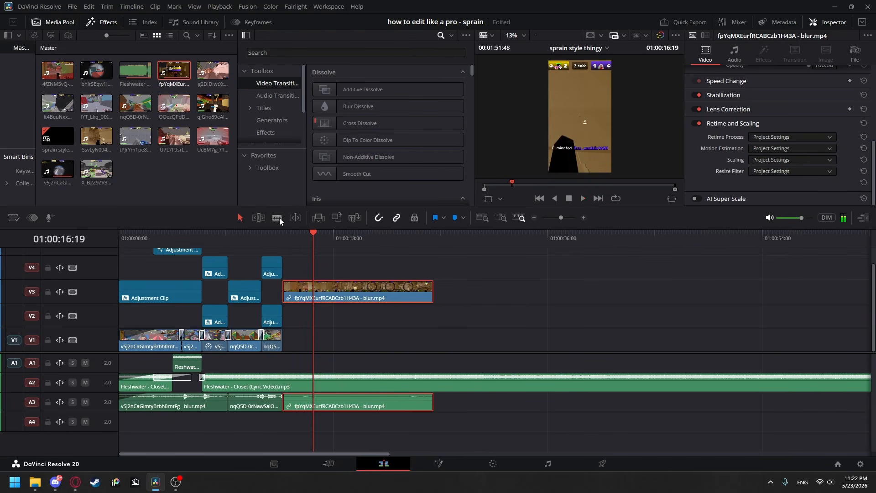
left_click(315, 292)
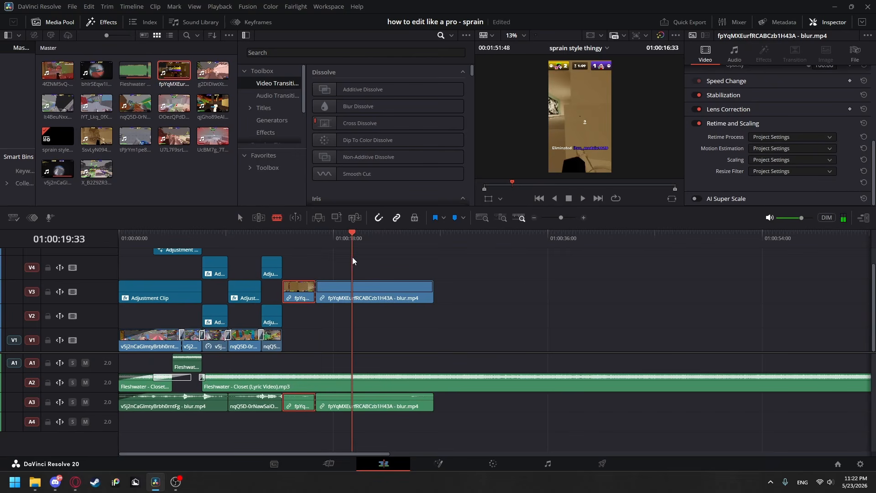
- Split the fpYqMXE clip again at 01:00:23:14, delete the middle section, and move the final piece against the first
key("space")
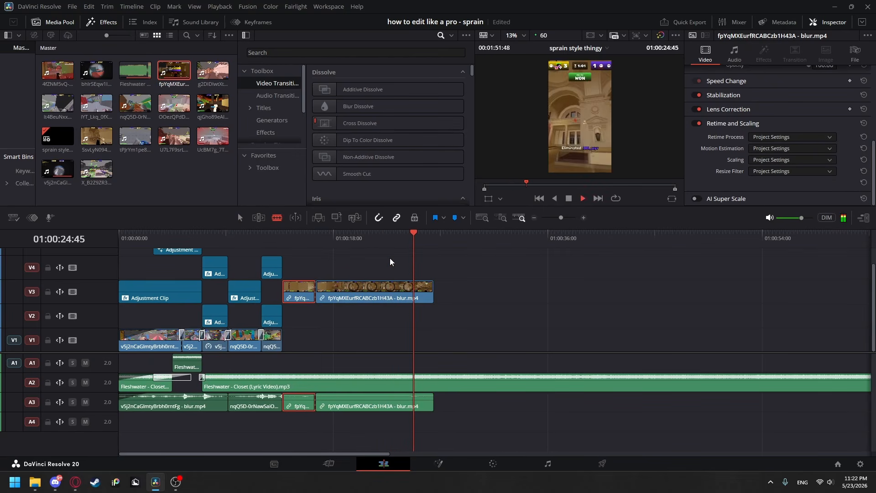
key("space")
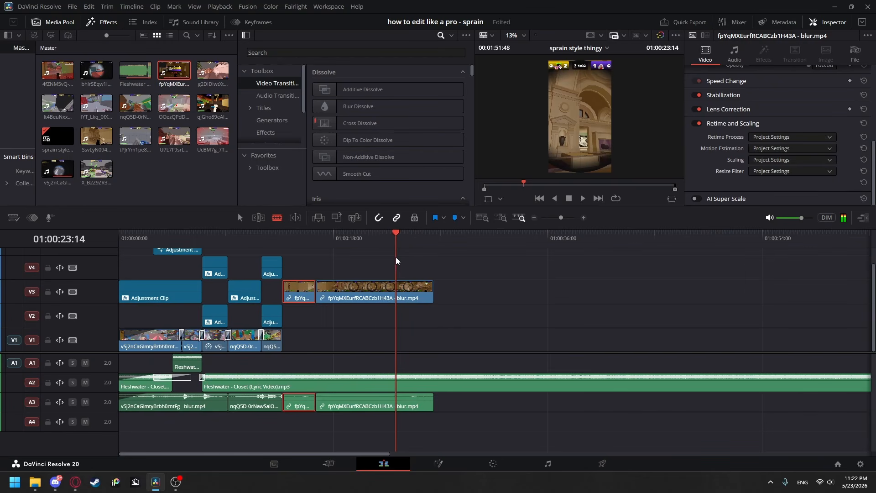
left_click(396, 290)
key("a")
left_click(360, 288)
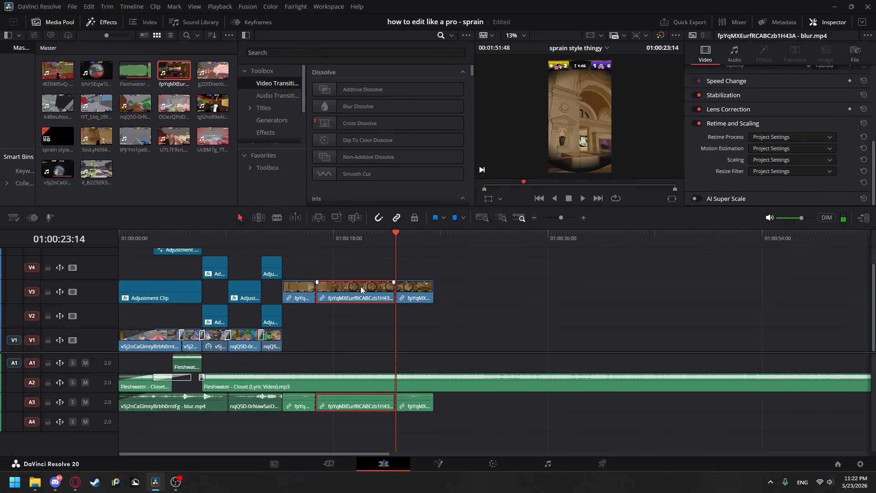
key("BackSpace")
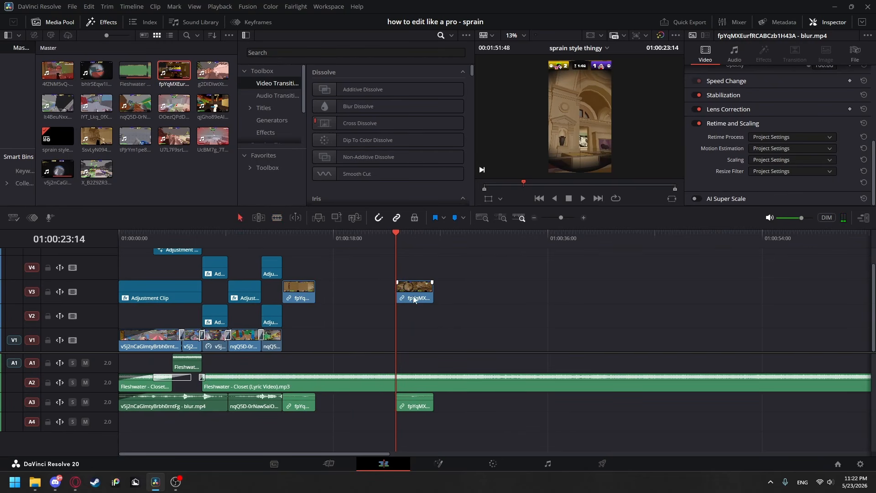
left_click_drag(414, 293, 334, 293)
- Extend the start of the second fpYqMXE piece slightly earlier, keep it against the first piece, and play back the join
left_click(313, 272)
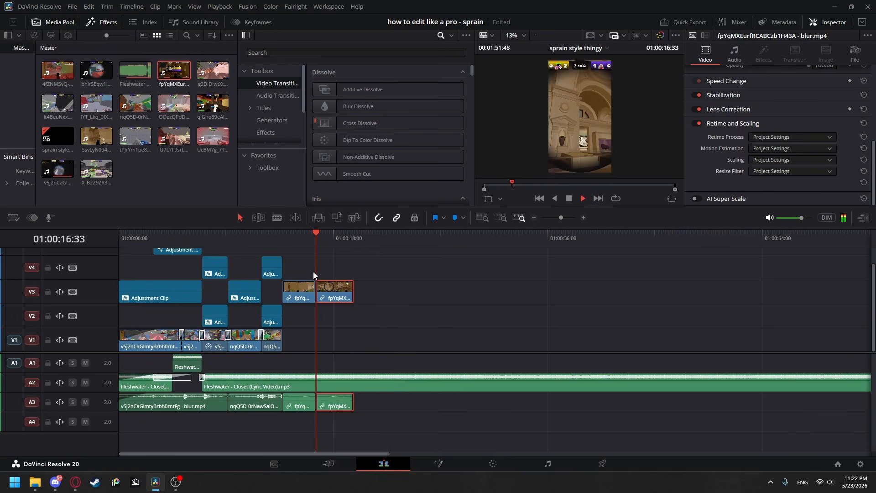
key("space")
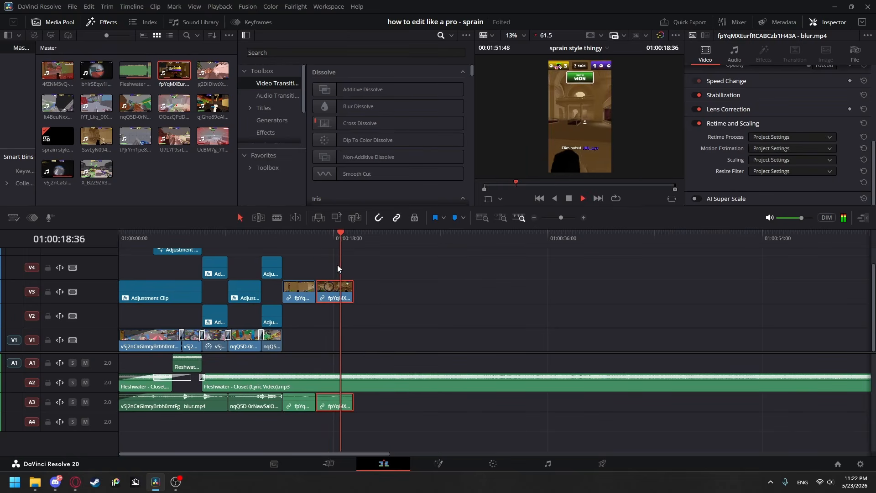
mouse_move(333, 290)
left_mouse_down()
mouse_move(341, 290)
mouse_move(319, 289)
left_mouse_up()
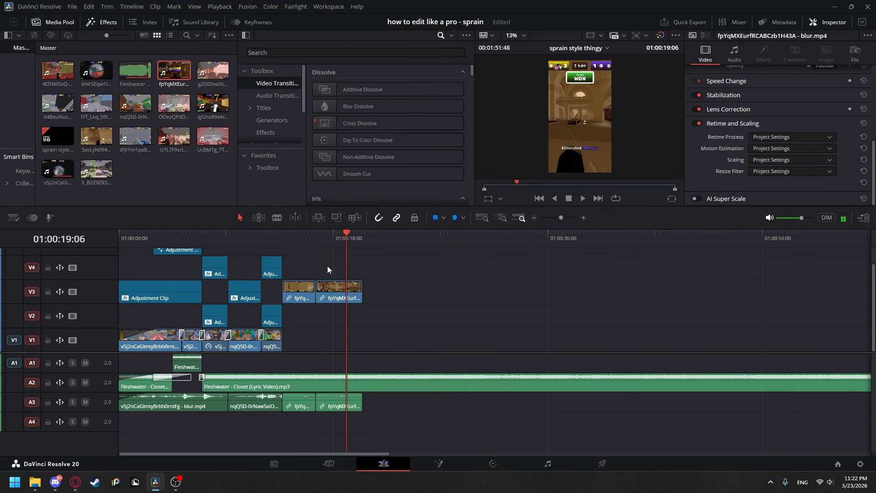
left_click(313, 262)
key("space")
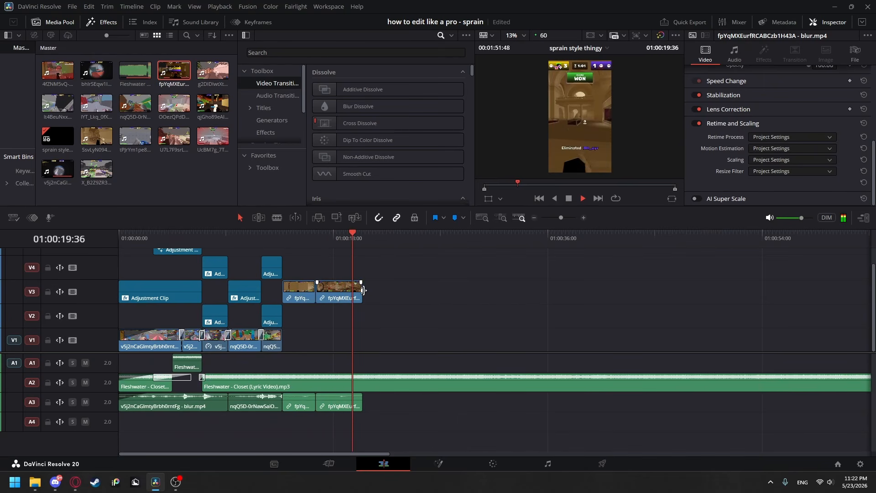
- Delete both fpYqMXE pieces and place the qjGho89e clip on V3 and A3 directly after the last clip instead
key("space")
left_click_drag(299, 282, 298, 279)
key("Delete")
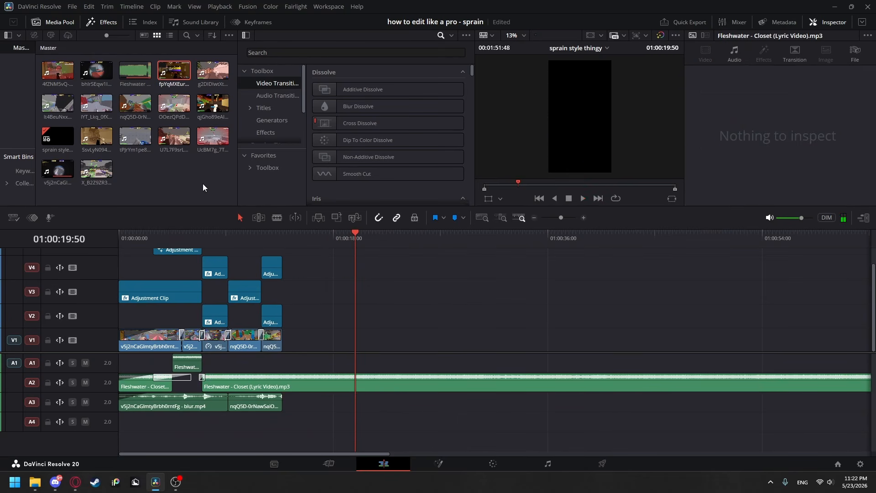
left_click(208, 103)
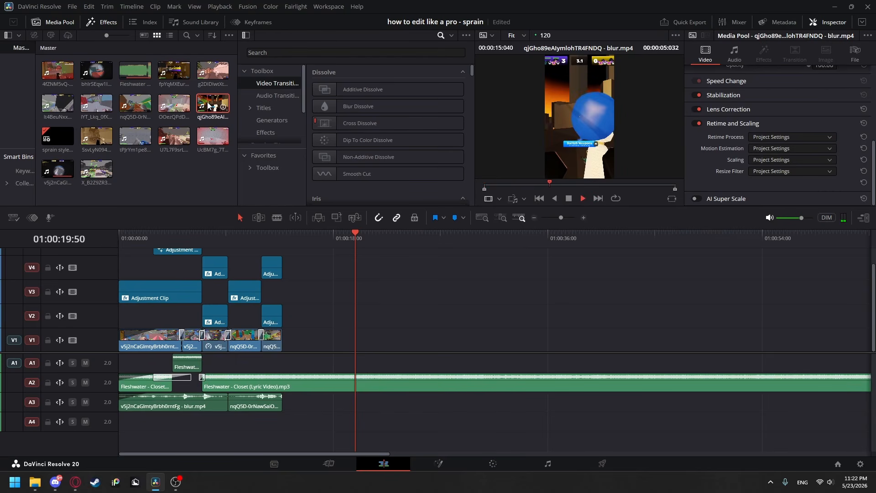
left_click_drag(208, 105, 283, 288)
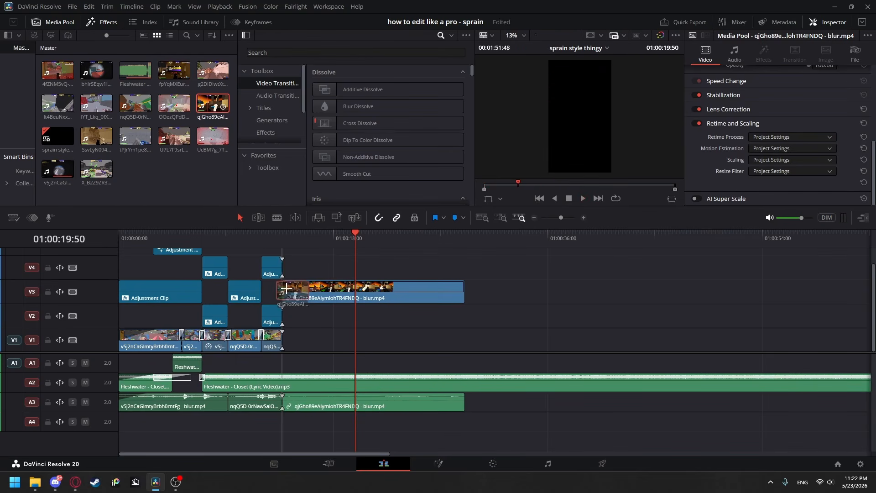
- Play the qjGho89e clip, trim 06:30 off its start, and move it back against the last clip
key("Up")
key("space")
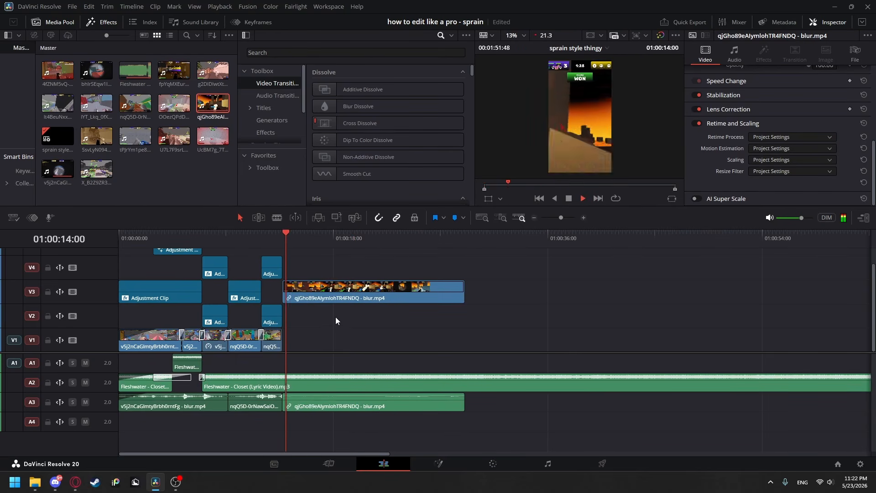
key("space")
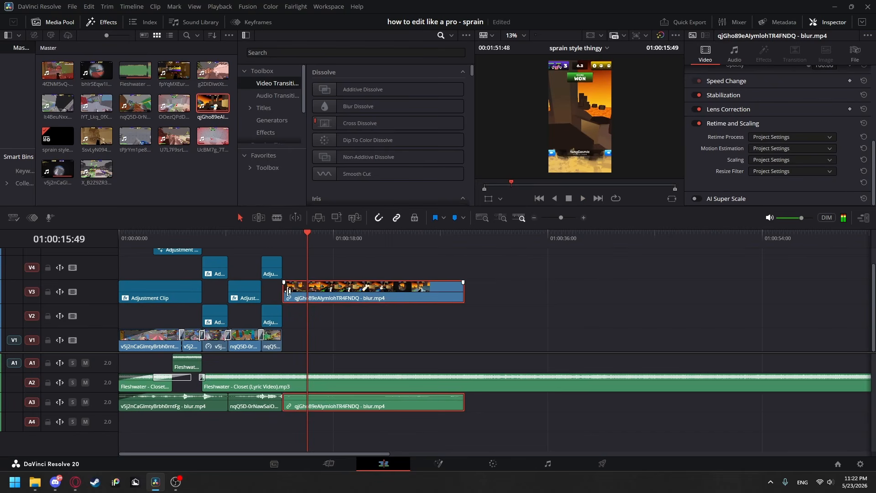
mouse_move(284, 290)
left_mouse_down()
mouse_move(368, 289)
mouse_move(288, 295)
left_mouse_up()
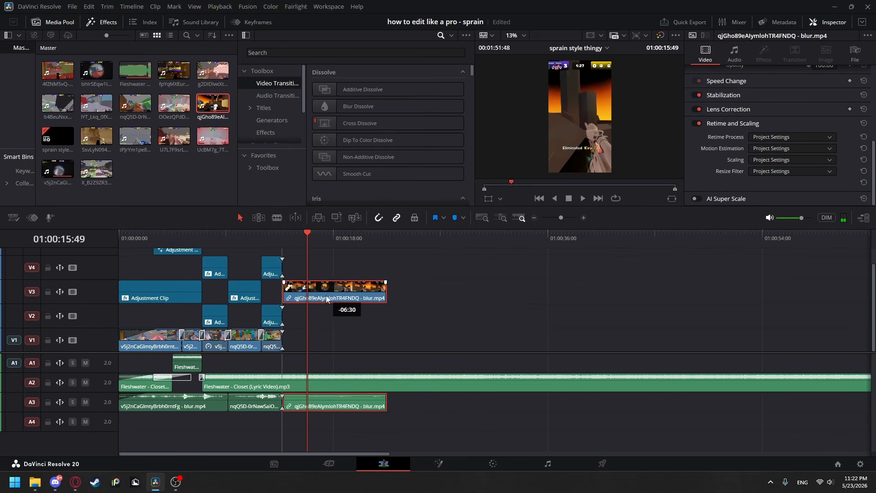
- Trim about 1.8 seconds more off the qjGho89e clip's start, close the gap, and play back the clip
key("Up")
key("space")
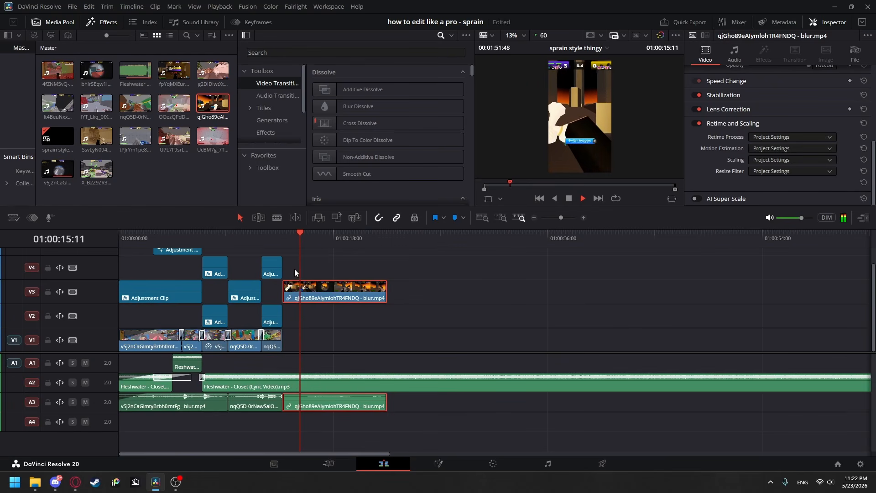
key("space")
left_click_drag(284, 294, 304, 294)
key("Up")
key("space")
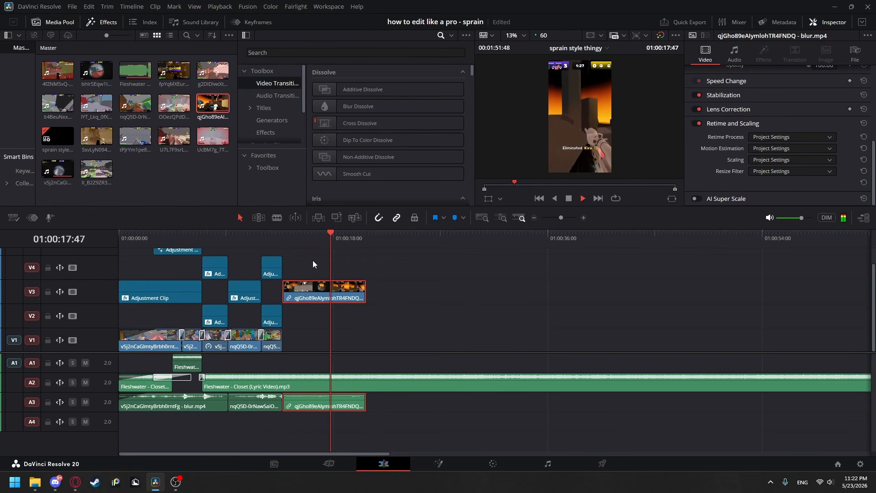
key("space")
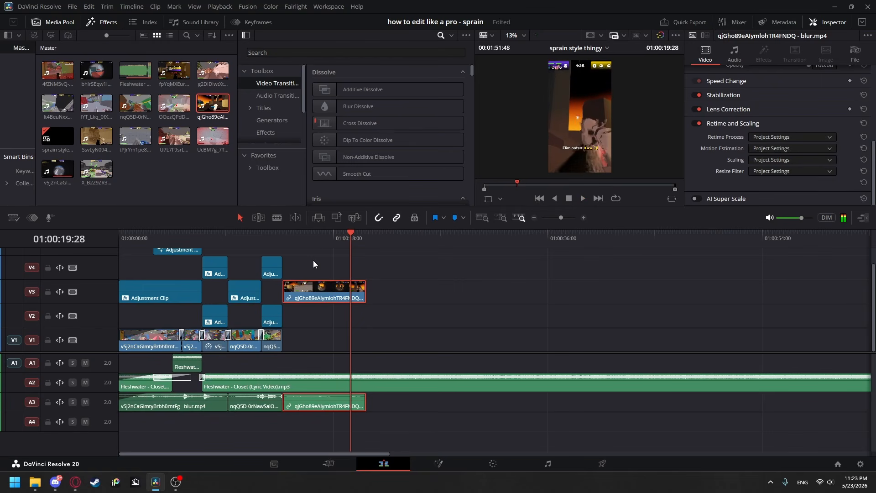
- Fine-trim the qjGho89e clip's start by about 15 frames, keep it against the last clip, and play it back
left_click(583, 219)
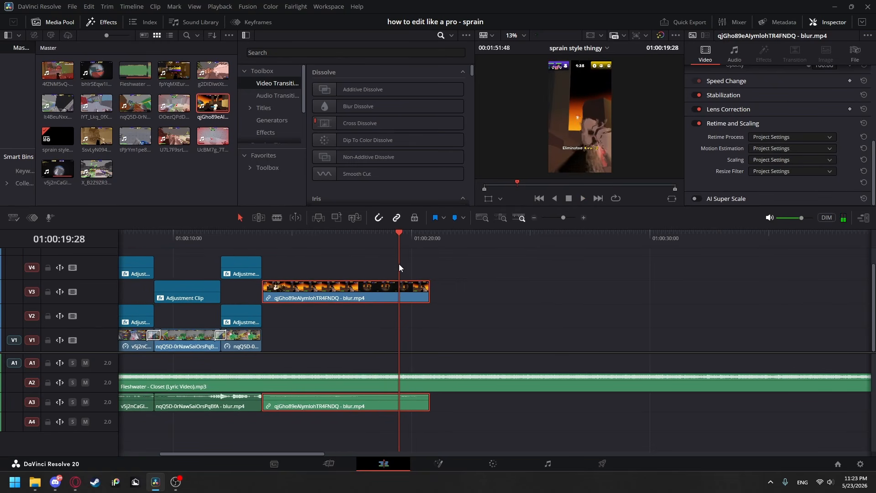
left_click_drag(400, 264, 314, 271)
left_click_drag(264, 291, 262, 271)
left_click(305, 275)
key("space")
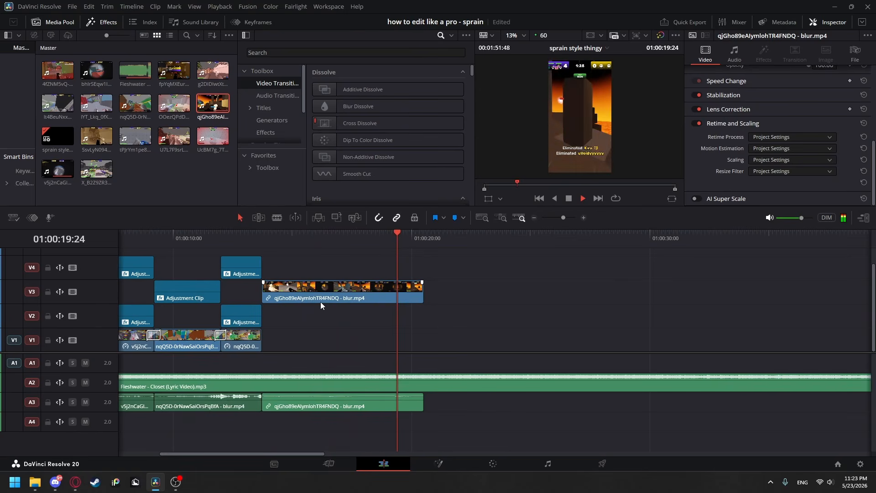
- Set the qjGho89e clip's audio volume to 17.1
left_click(396, 298)
key("space")
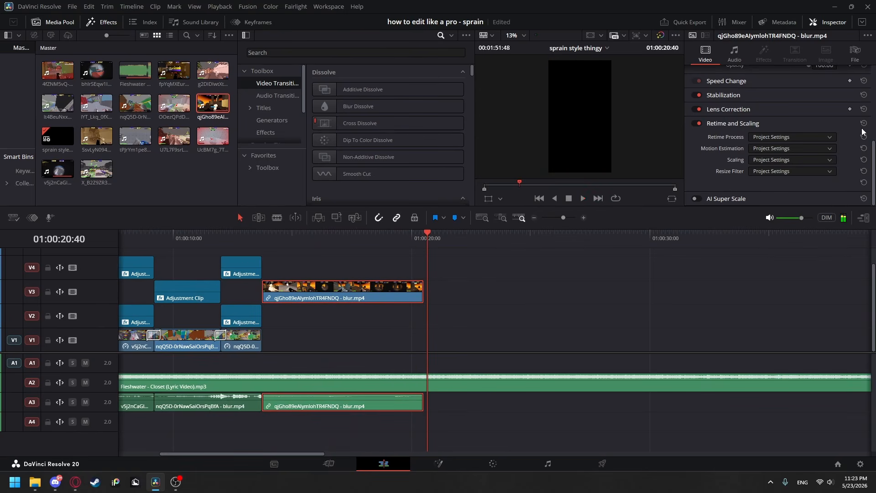
left_click(735, 53)
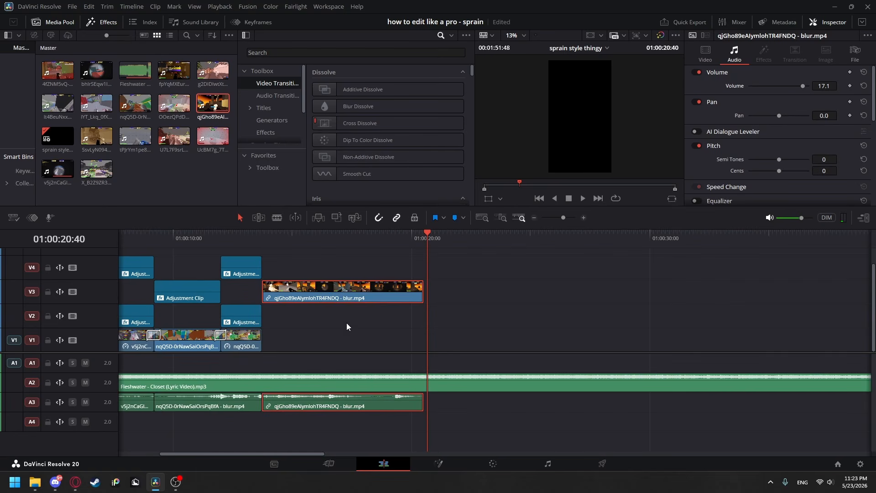
- Unlink the qjGho89e clip's video from its audio and move the video down to V1 after the last clip
right_click(328, 314)
left_click(299, 315)
right_click(307, 294)
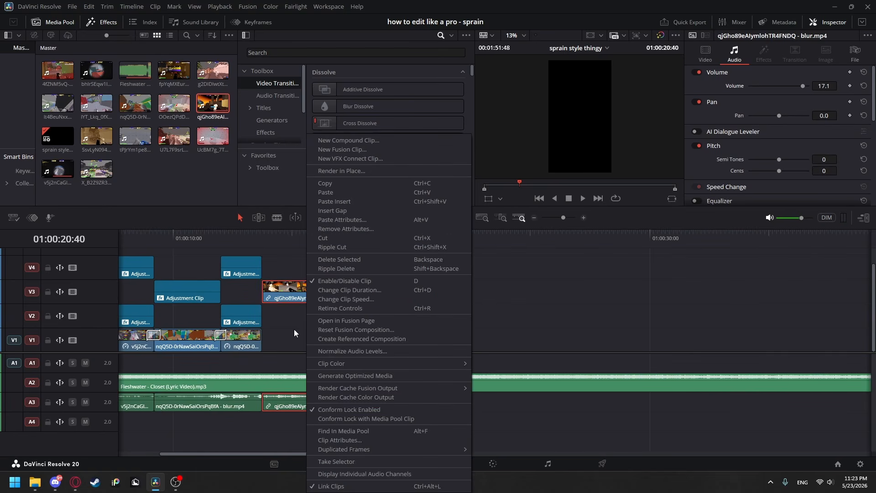
left_click(322, 486)
left_click_drag(326, 295, 320, 341)
- Play the third gameplay clip to its first elimination and split its V1 video at 01:00:16:26
left_click(412, 299)
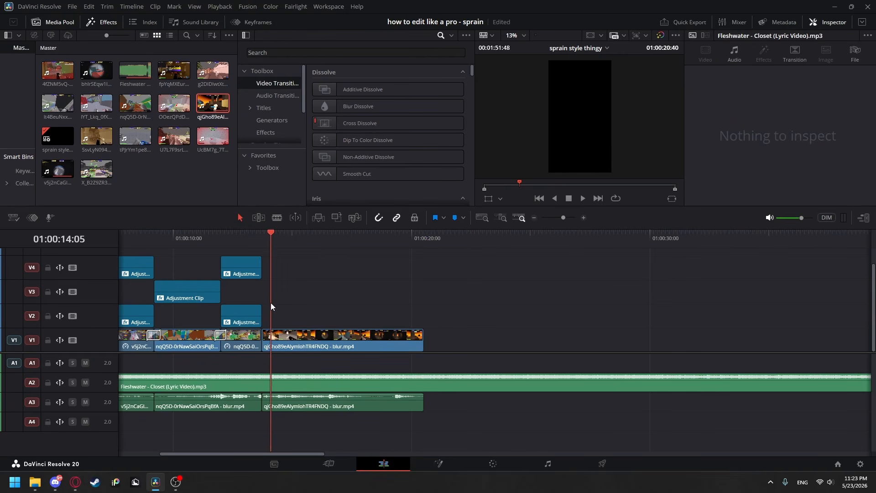
key("space")
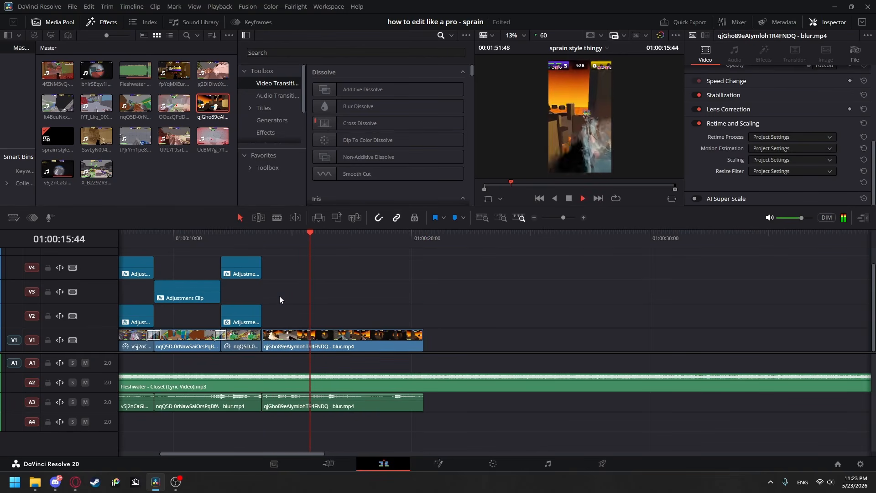
key("space")
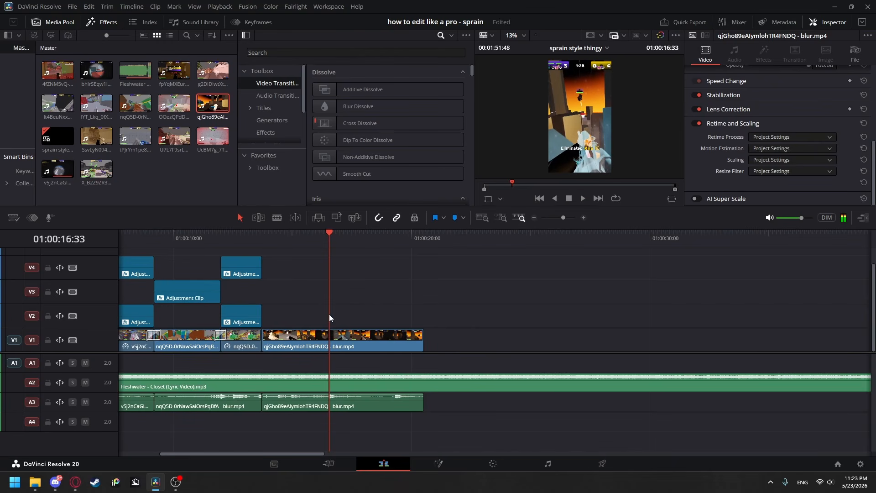
left_click_drag(329, 314, 327, 312)
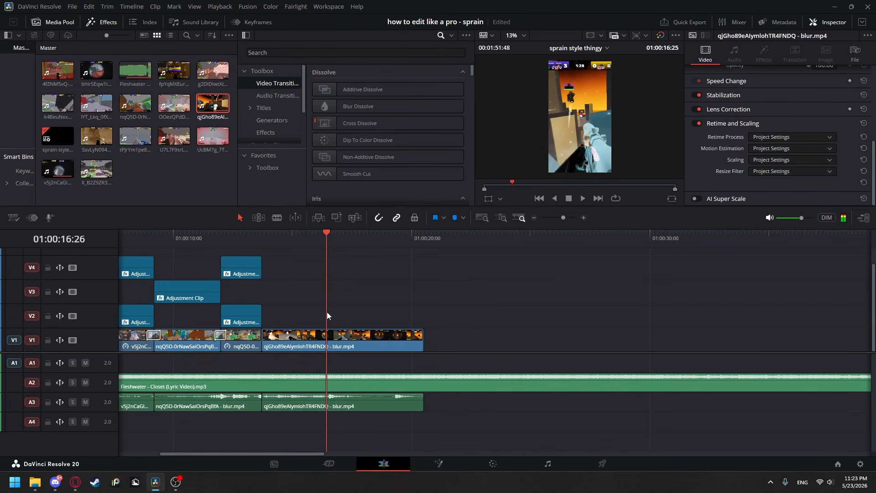
left_click(277, 218)
left_click(327, 337)
left_click(239, 218)
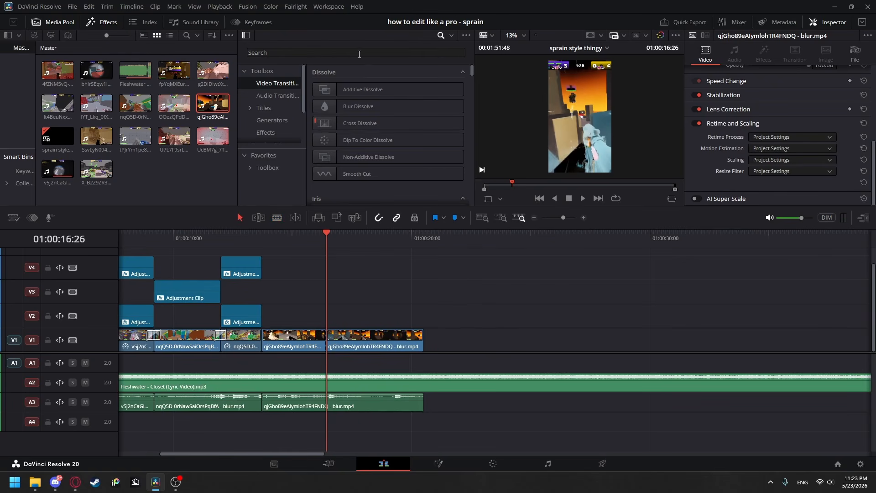
- Add a Camera Shake transition at the 01:00:16:26 cut in the third gameplay clip, with shake speed 0.6 and strength 0.6
left_click(359, 52)
type("shake")
left_click_drag(360, 90, 329, 336)
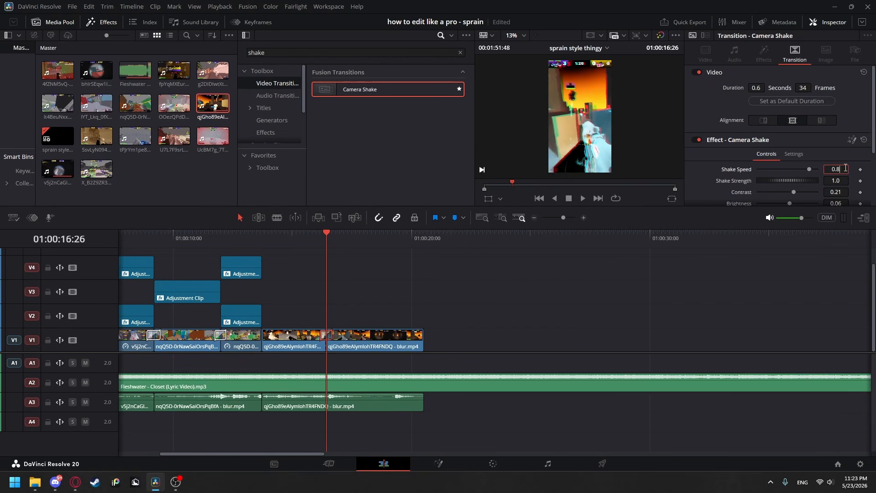
key("Tab")
type(".6")
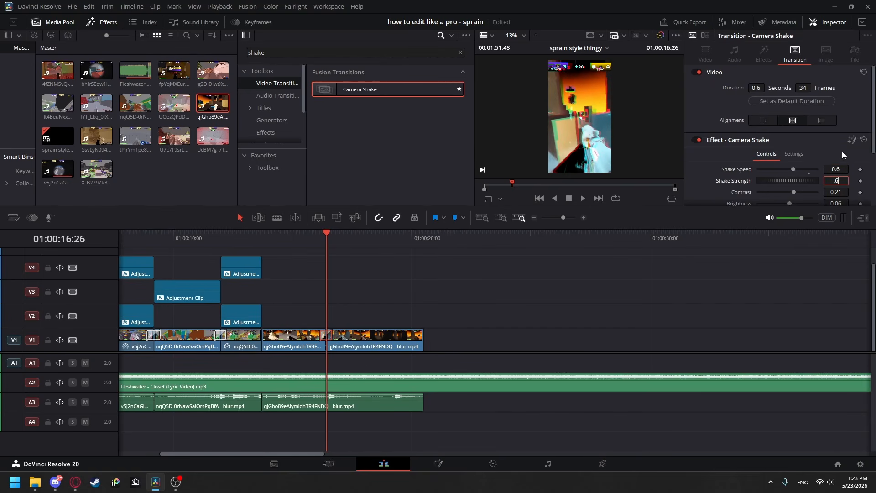
key("Return")
- Set the new Camera Shake transition's brightness and its X and Y refraction minimum and maximum values to 0
scroll(846, 149, "down", 2)
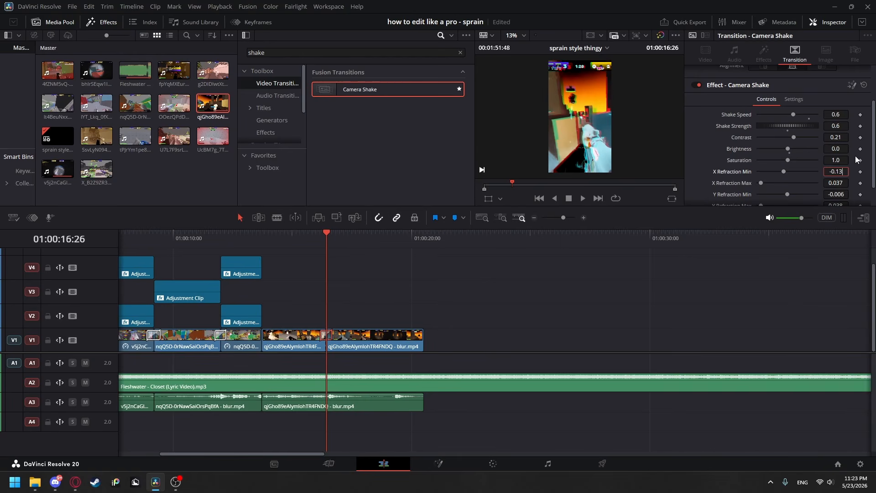
key("Tab")
type("0")
key("Tab")
type("0")
key("Tab")
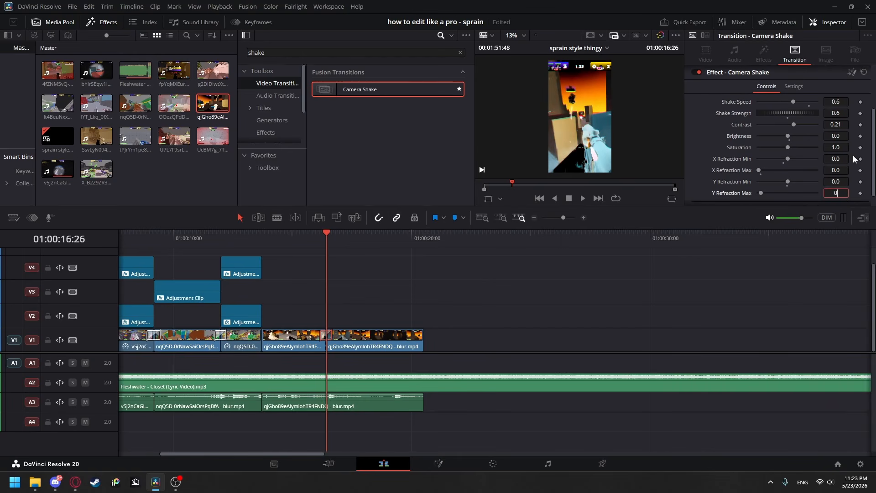
- Play on to the third gameplay clip's final elimination and split its V1 video at 01:00:19:14
key("space")
left_click(358, 284)
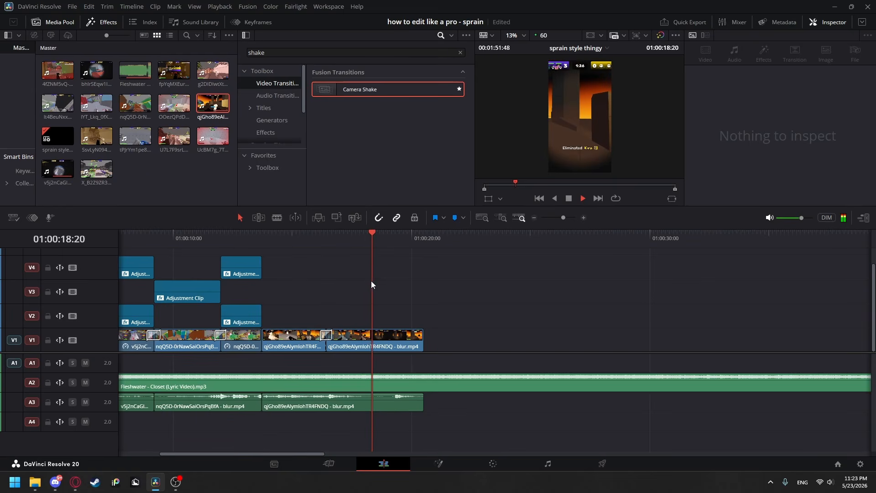
key("space")
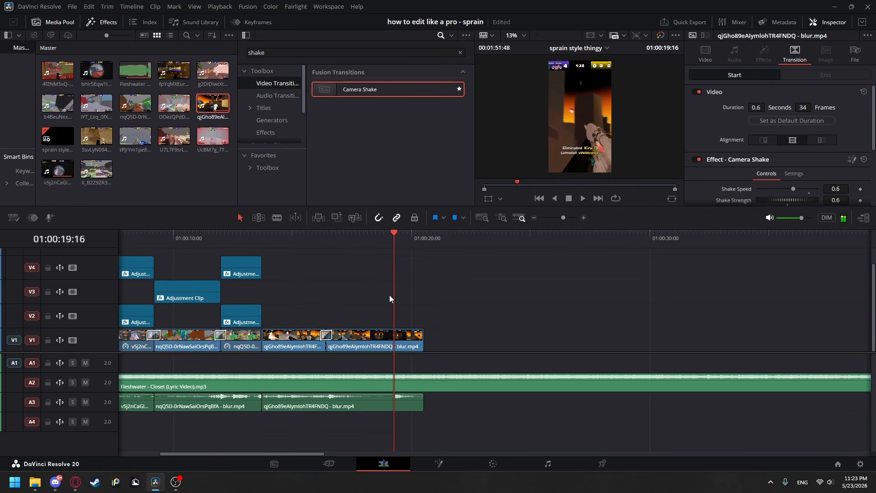
left_click_drag(390, 295, 393, 294)
left_click(396, 342)
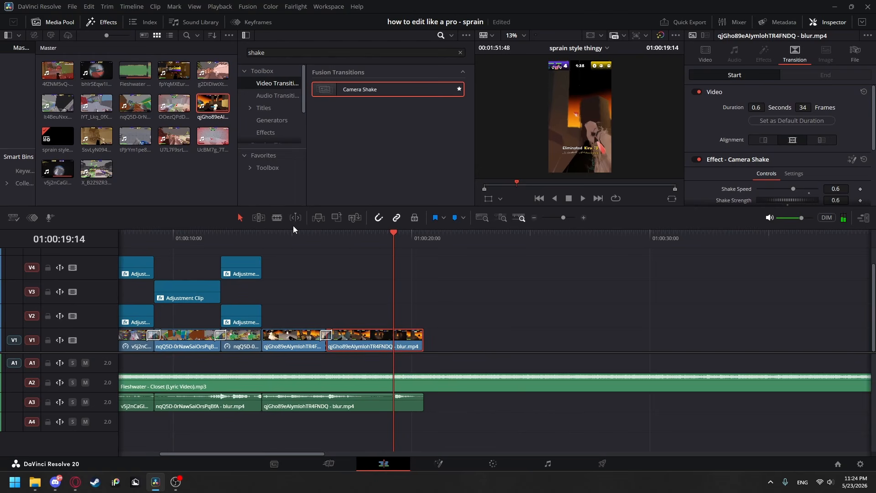
left_click(393, 340)
key("a")
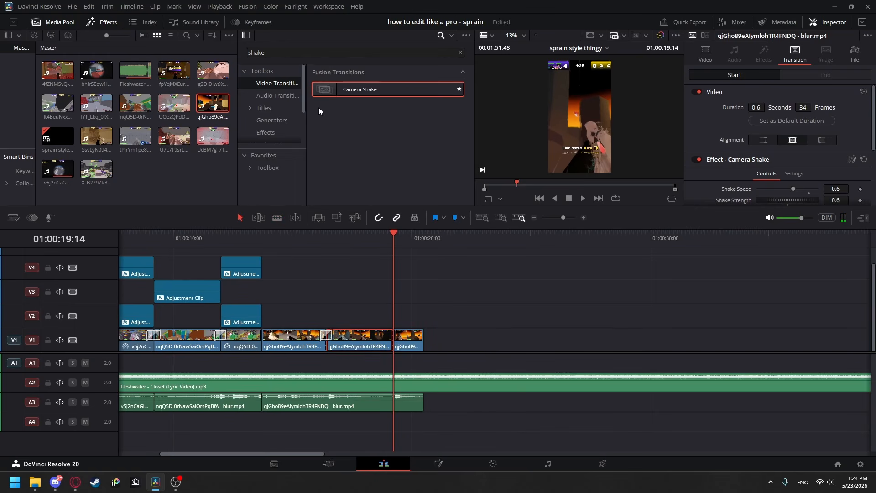
- Add a Camera Shake transition at the 01:00:19:14 cut, with shake speed 0.7 and strength 0.7
left_click_drag(342, 90, 398, 336)
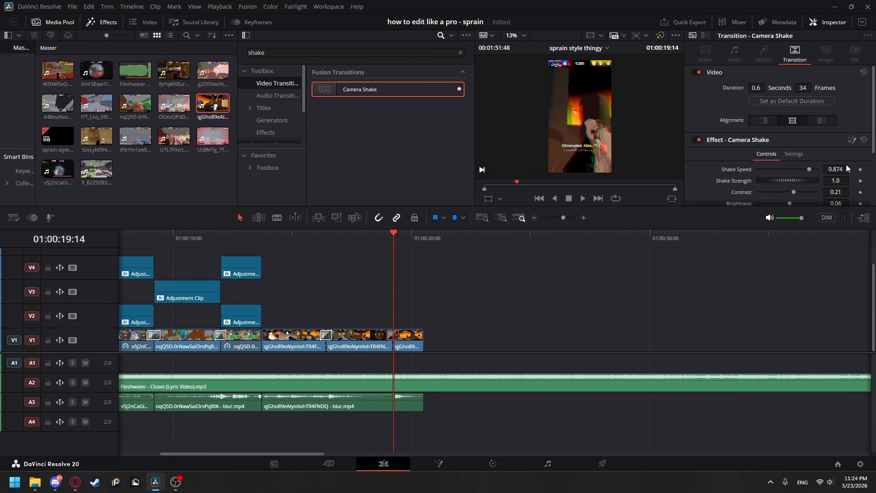
type("0.7")
key("Tab")
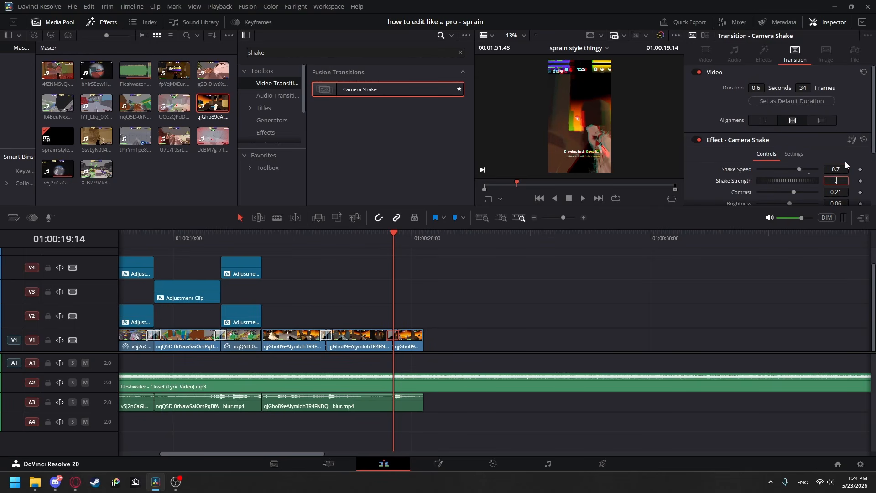
type(".7")
- Zero the brightness and all X and Y refraction values of the Camera Shake transition at 01:00:19:14
scroll(844, 164, "down", 1)
left_click(845, 177)
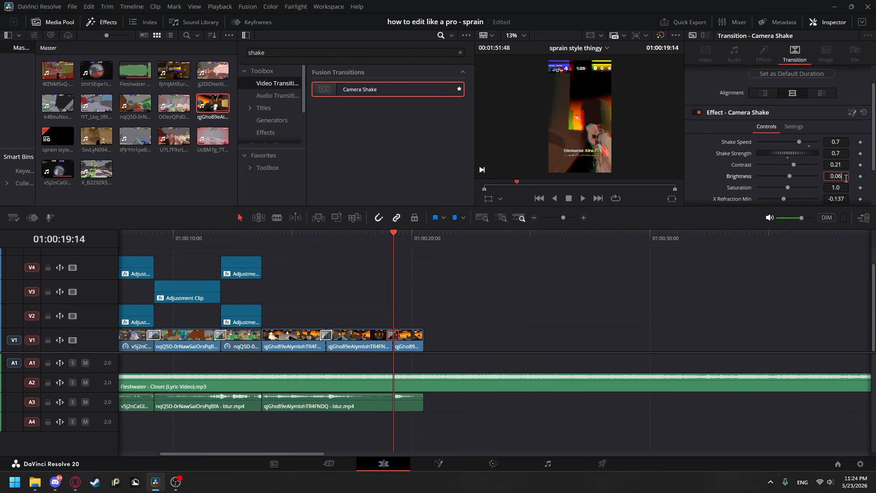
left_click(846, 199)
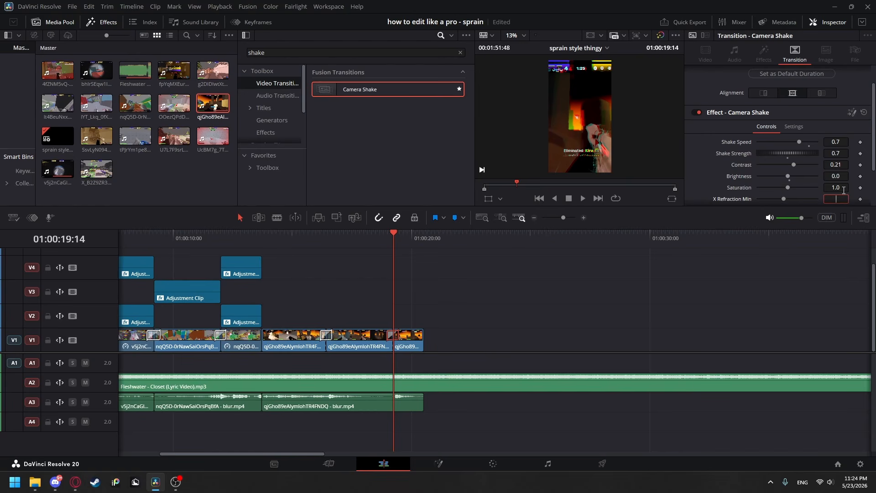
type("0")
key("Tab")
type("0")
key("Tab")
type("0")
key("Tab")
type("0")
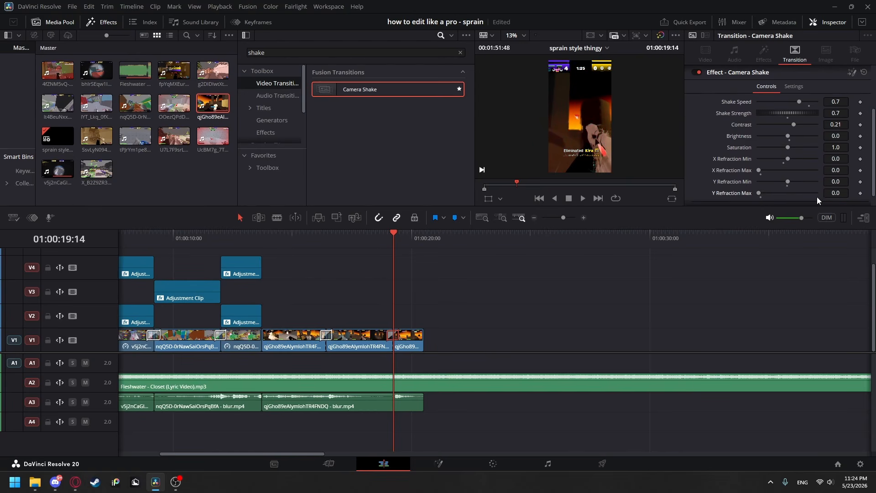
- Copy the V2 and V4 adjustment clips from the previous slow-motion section to 01:00:19:14, above the last V1 segment
left_click(368, 269)
left_click_drag(275, 319, 233, 261)
left_click(395, 274)
key("ctrl+v")
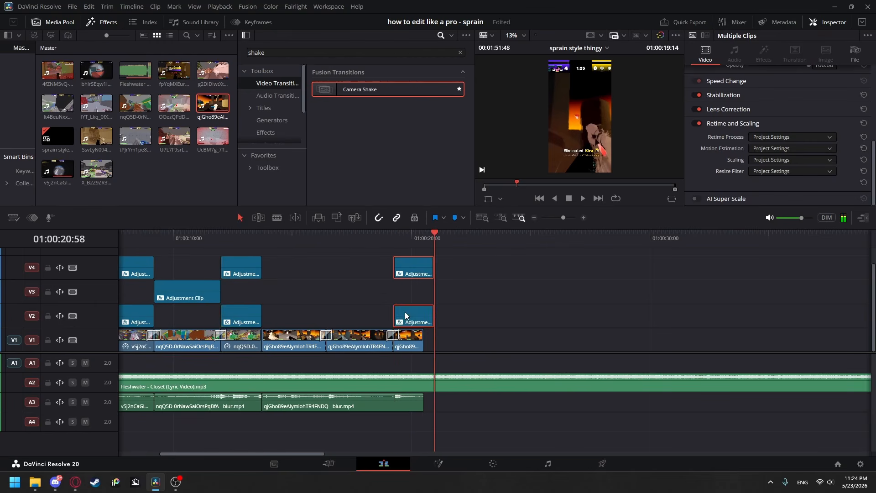
- Slow down the last V1 segment through its clip speed and extend its end to match the adjustment clips above
left_click(411, 340)
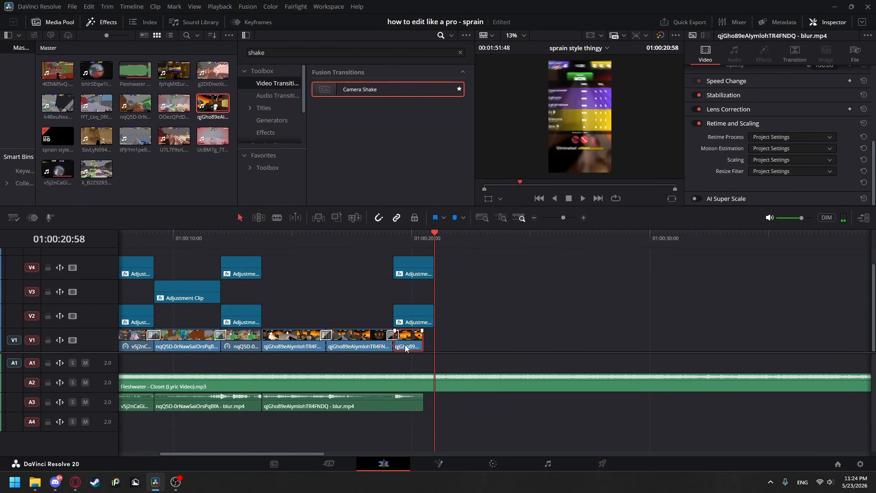
right_click(406, 341)
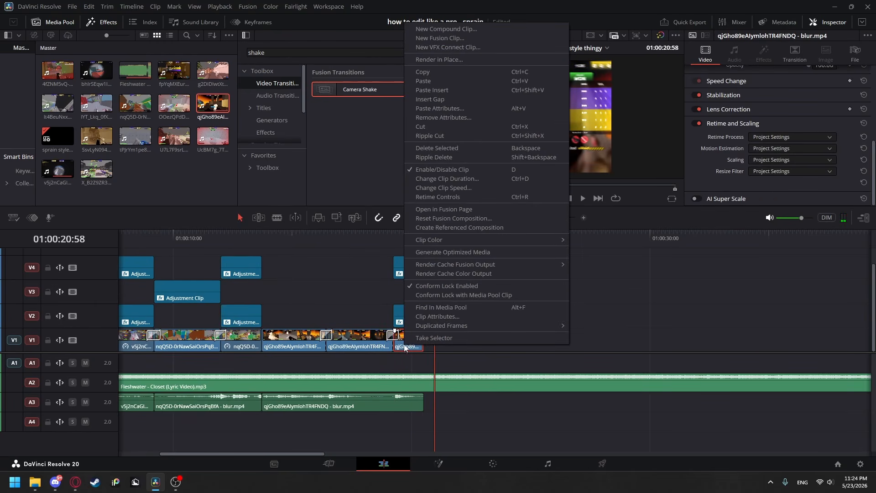
left_click(469, 188)
left_click(472, 308)
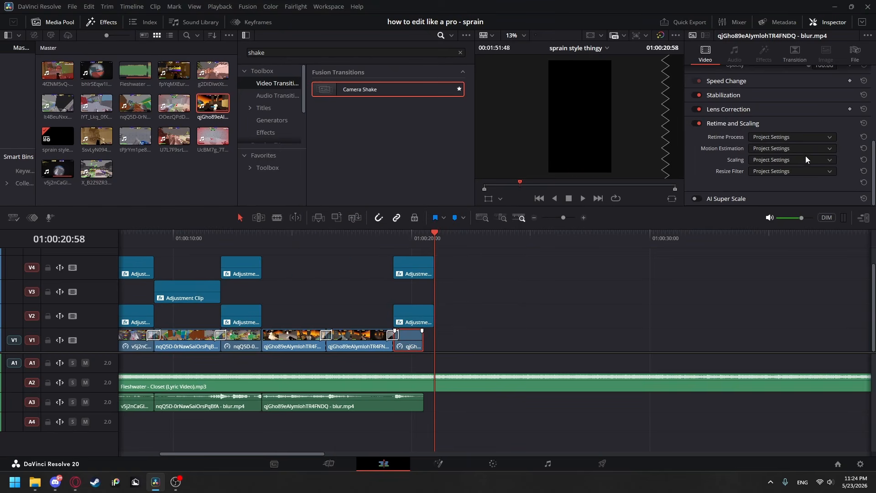
scroll(738, 124, "up", 2)
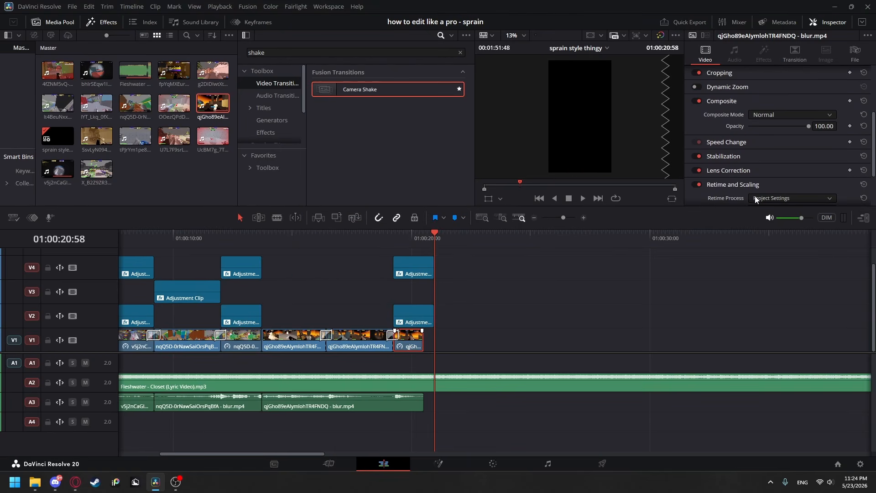
left_click(763, 242)
left_click(443, 264)
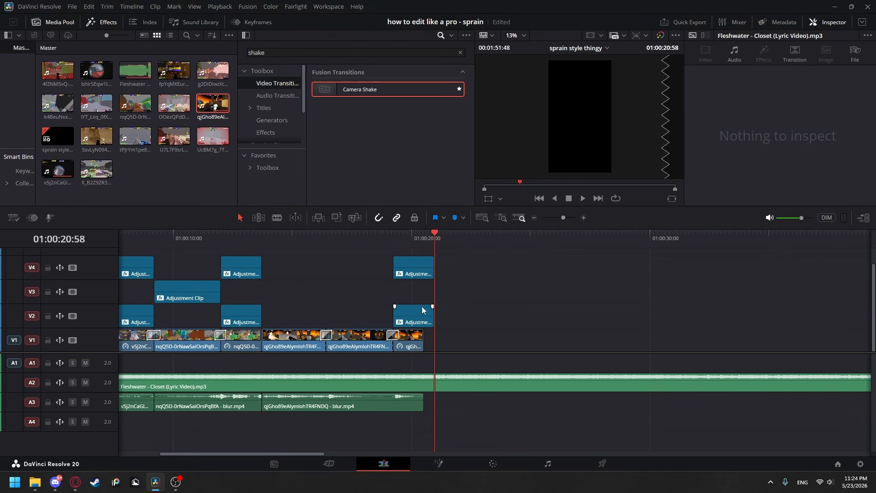
left_click_drag(423, 342, 433, 341)
key("slash")
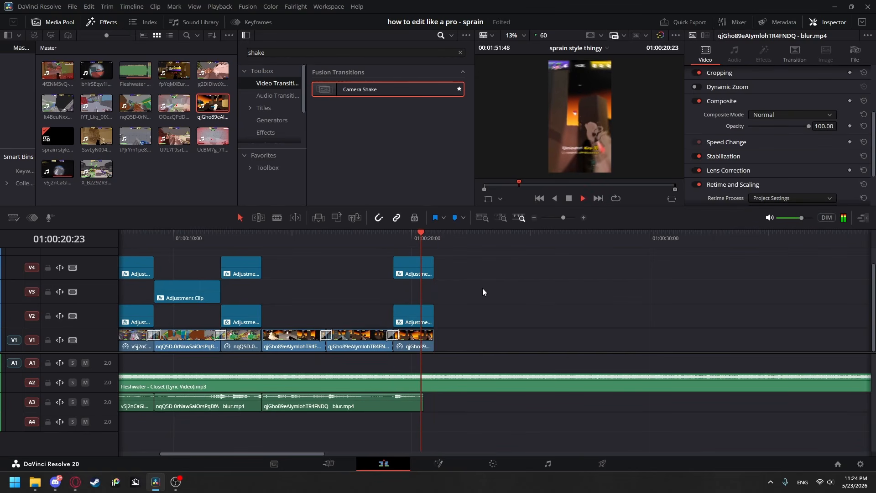
- Copy the V3 adjustment clip to the start of the third gameplay clip, extend it to 01:00:19:14, and play it back
left_click(387, 294)
left_click(373, 292)
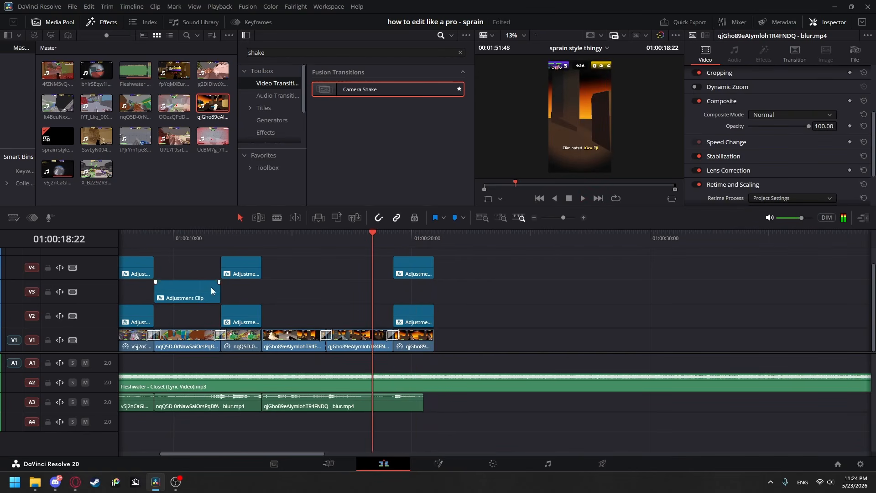
left_click(210, 290)
left_click_drag(236, 291, 259, 291)
key("ctrl+v")
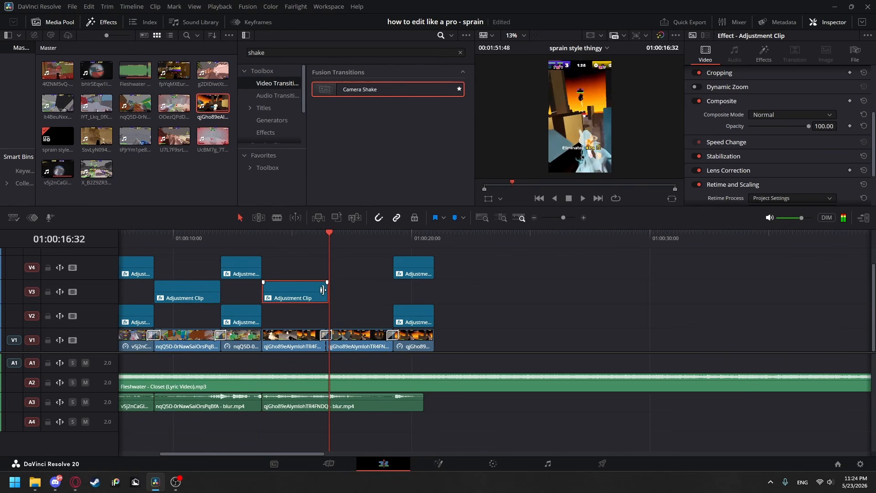
left_click_drag(327, 290, 394, 292)
key("space")
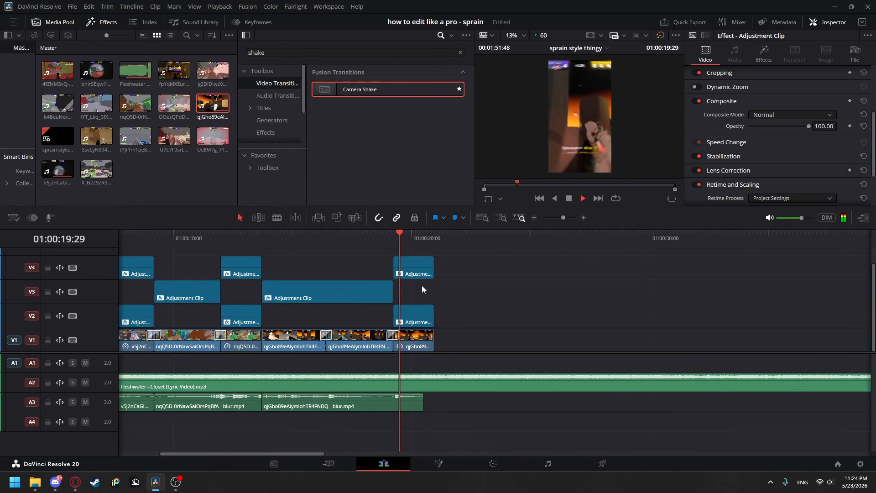
key("space")
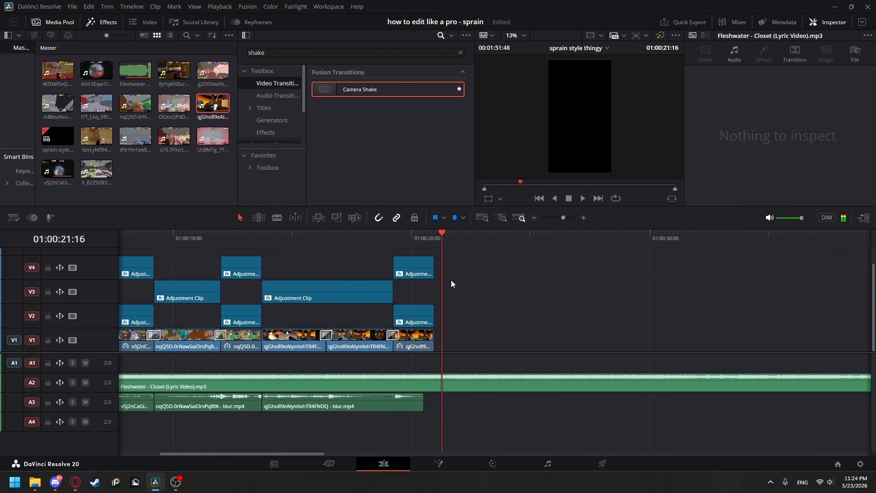
- Add a Non-Additive Dissolve at the V1 cut between the nqQ5D and qjGho89e clips and play the section back
left_click_drag(282, 53, 183, 54)
key("BackSpace")
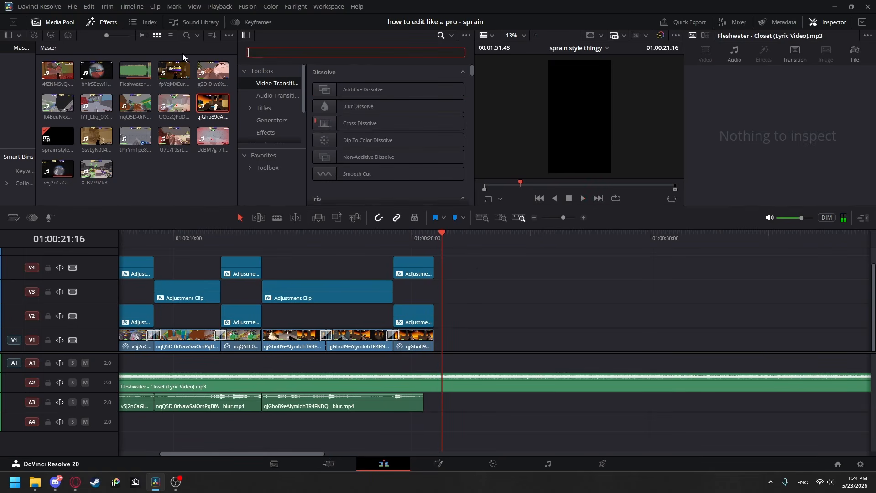
left_click_drag(335, 157, 267, 332)
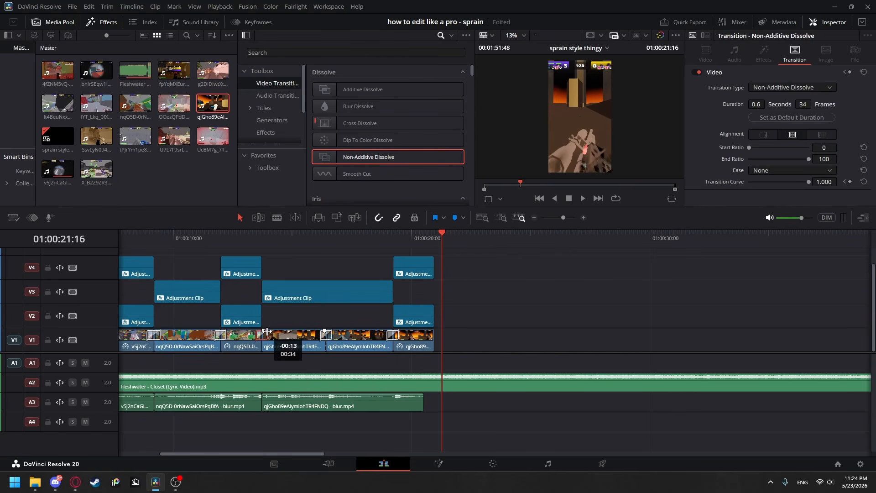
left_click(337, 316)
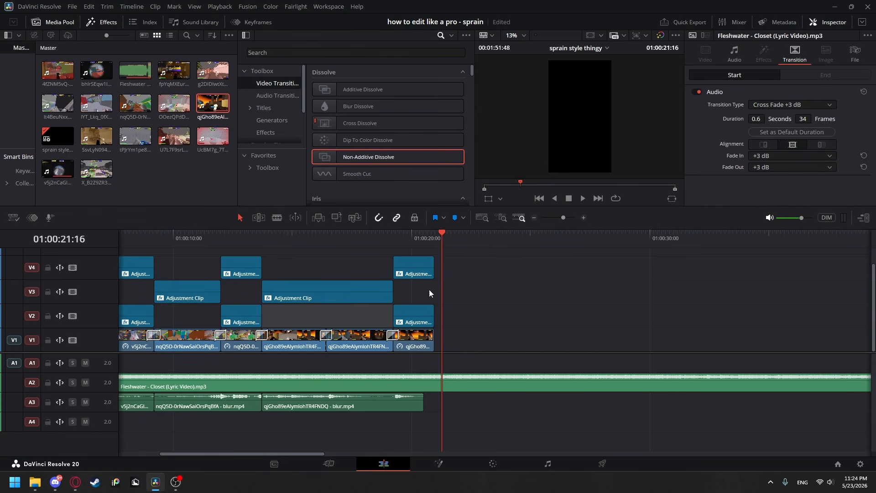
left_click(244, 288)
key("space")
left_click(242, 264)
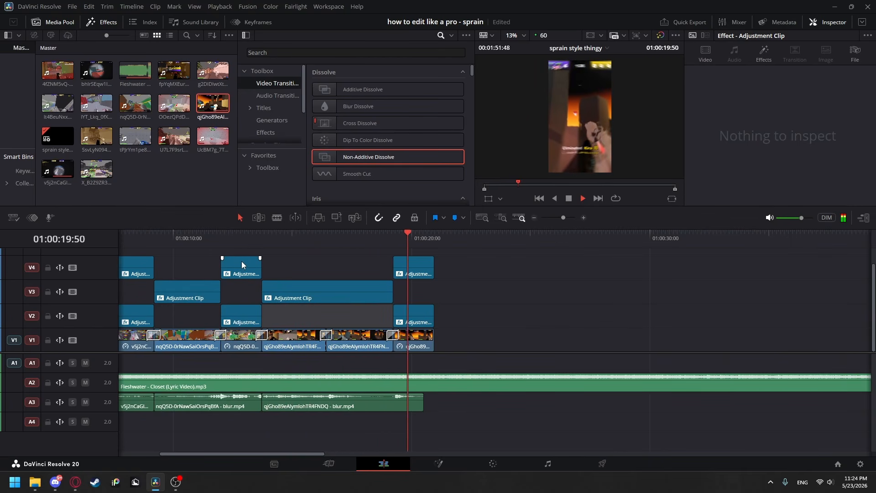
key("space")
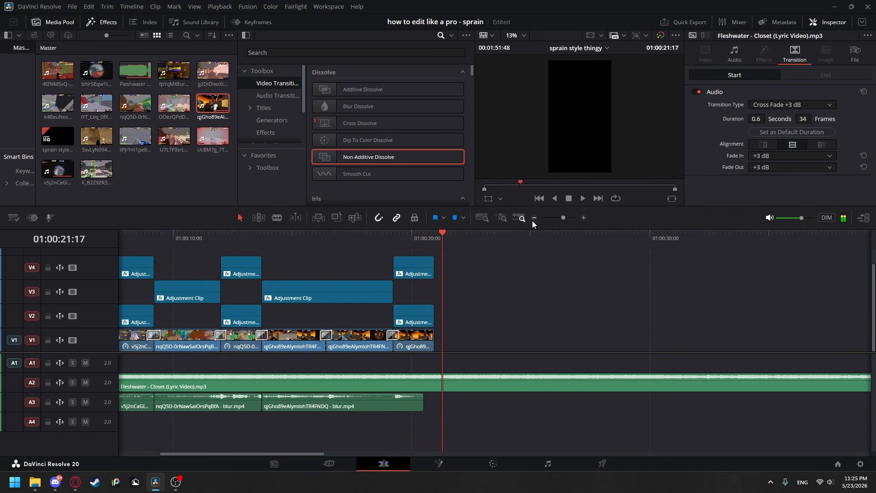
- Play the edit back from the start of the timeline to review the opening section
left_click(364, 182)
left_click_drag(436, 239, 36, 224)
key("space")
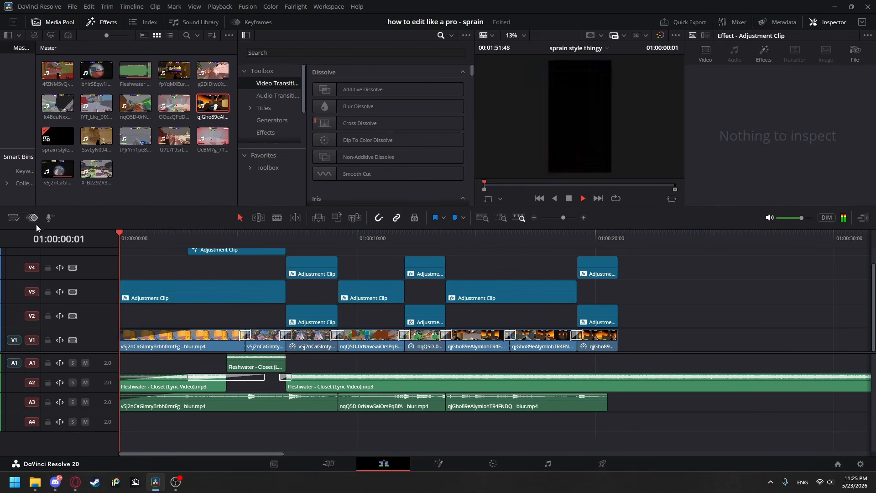
key("alt+Tab")
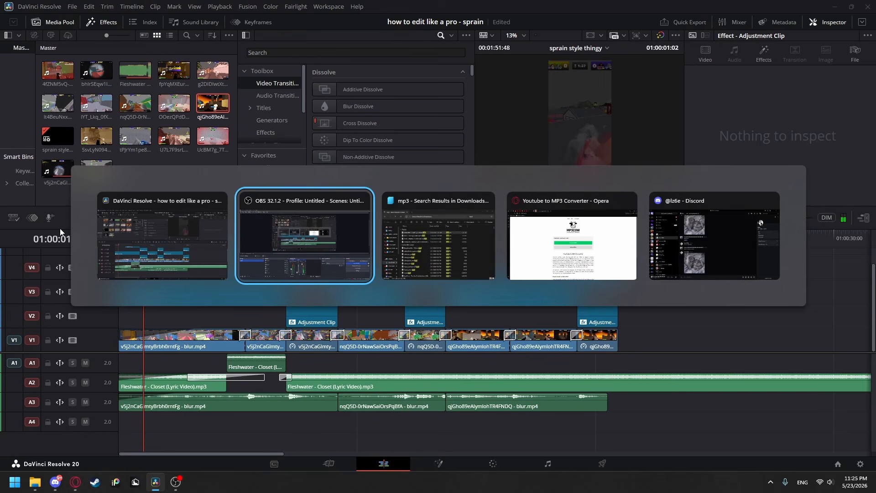
key("alt+Tab")
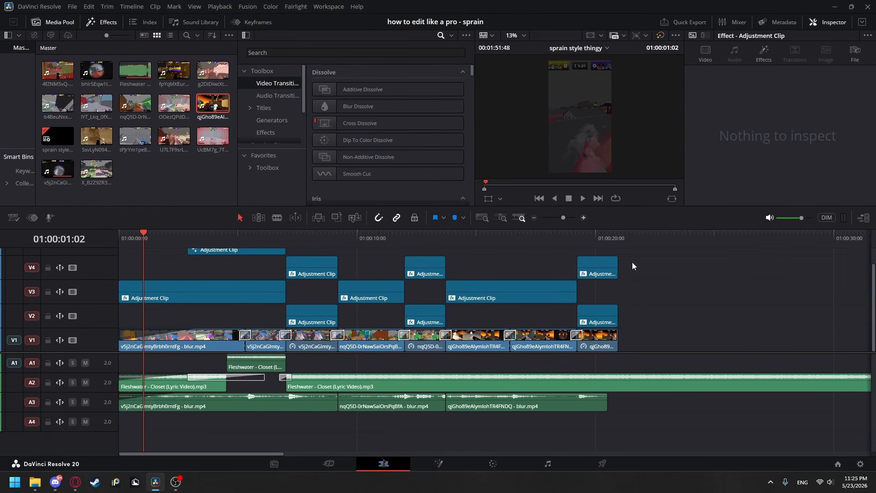
left_click(584, 217)
key("space")
left_click(534, 218)
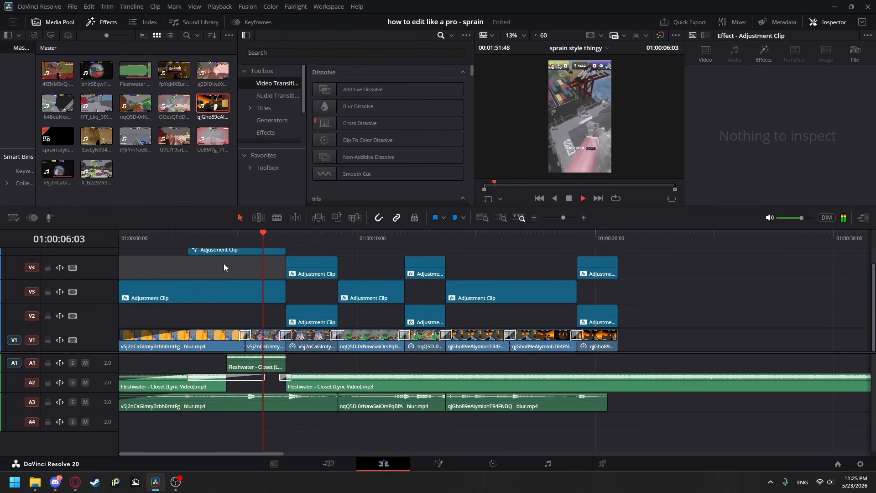
key("space")
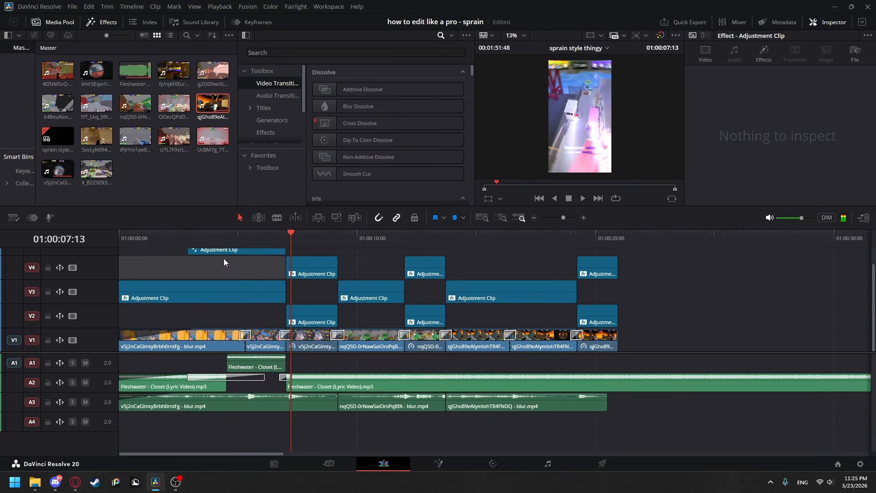
key("alt+Tab")
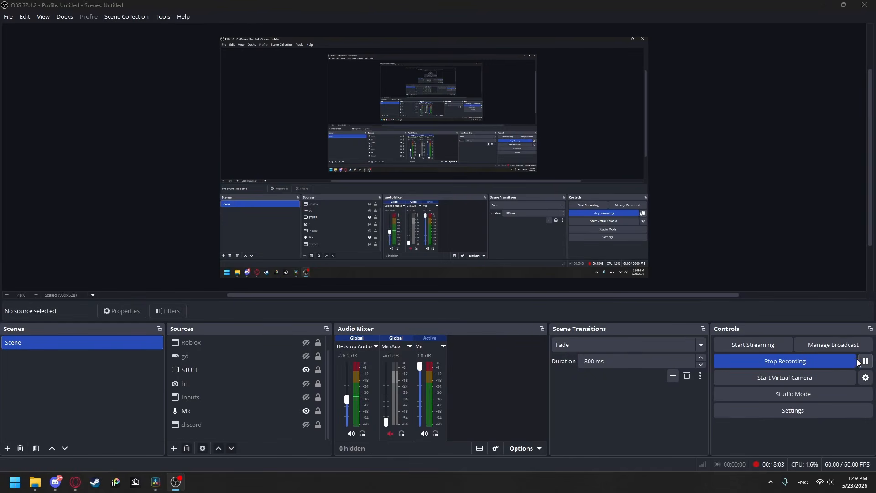
- Switch to DaVinci Resolve, add the U7L7F9sr blur clip to V3 after the last adjustment clips, and play it from 01:00:20:58
key("alt+Tab")
left_click(166, 139)
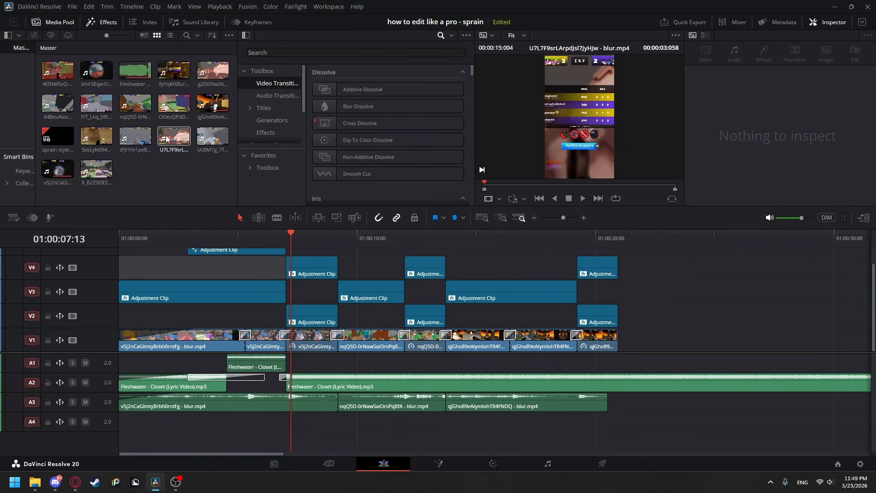
left_click_drag(166, 138, 622, 282)
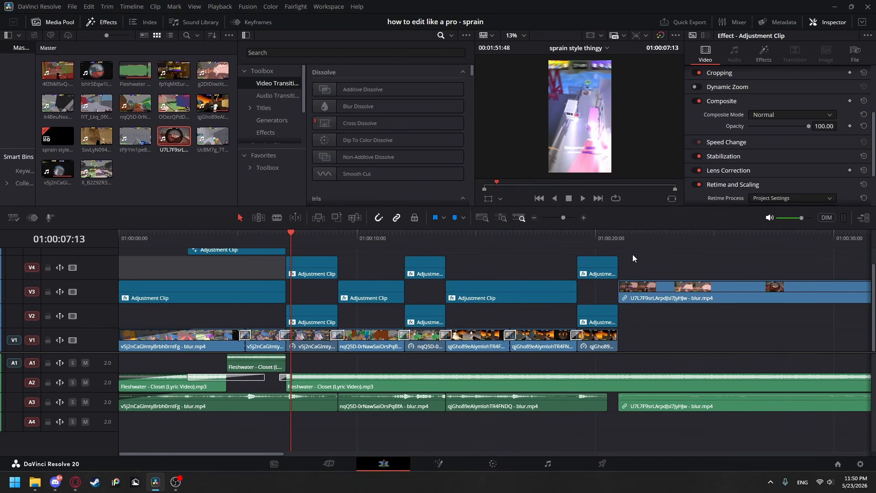
left_click_drag(294, 243, 601, 251)
key("space")
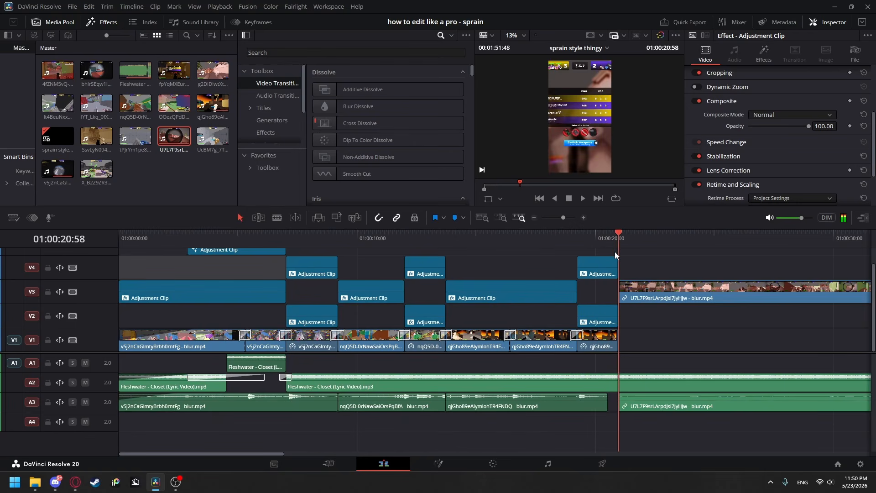
key("space")
- Try out a shortened version of the U7L7F9sr clip on V3 with the music and delete it from the timeline
left_click(534, 218)
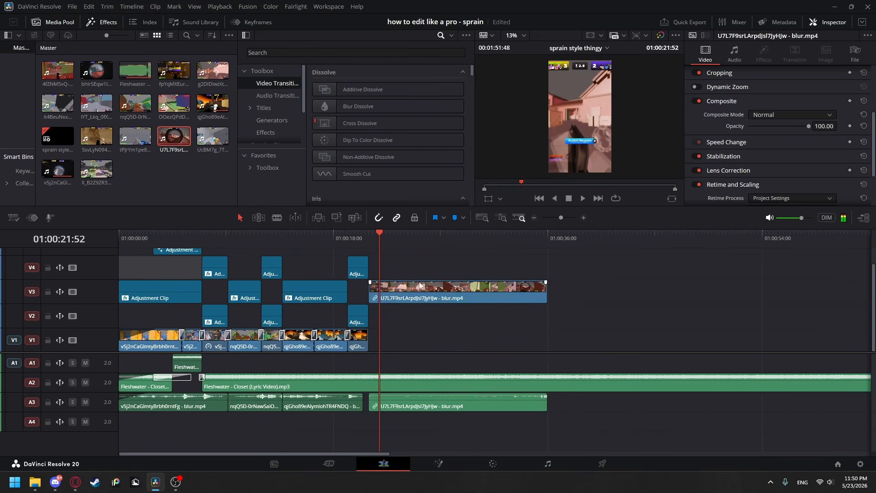
left_click_drag(370, 292, 392, 297)
key("Up")
key("space")
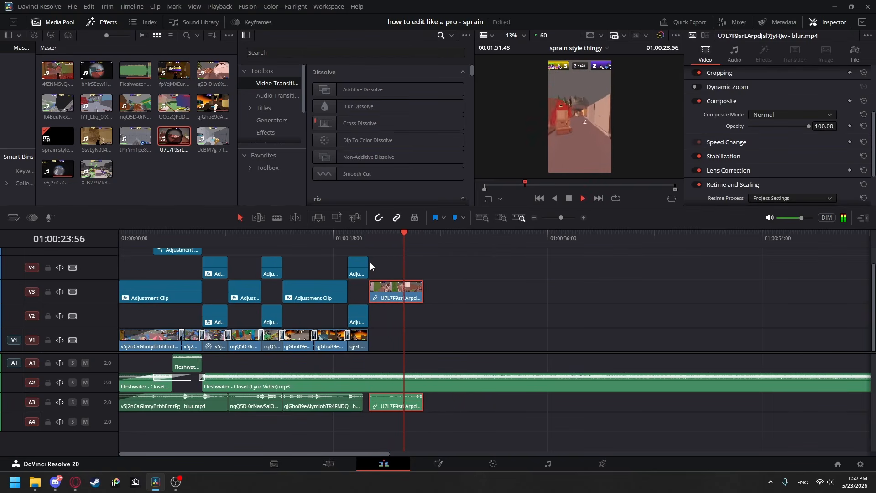
key("space")
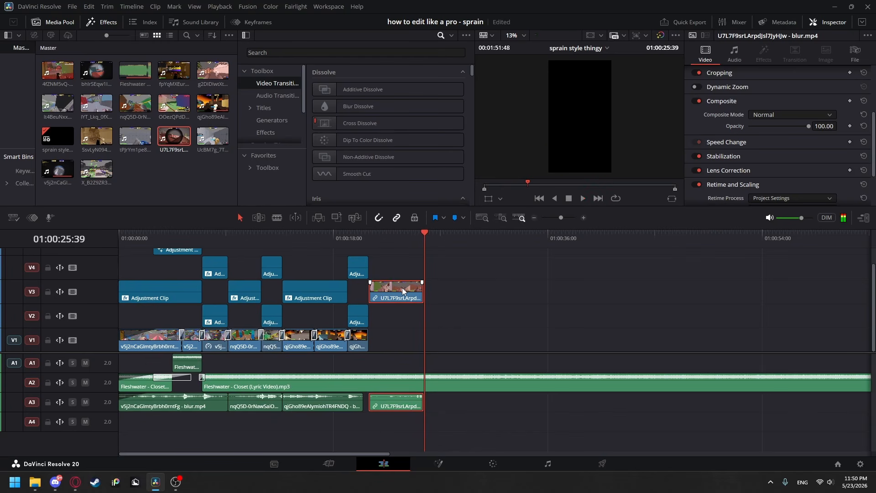
key("Delete")
left_click(213, 70)
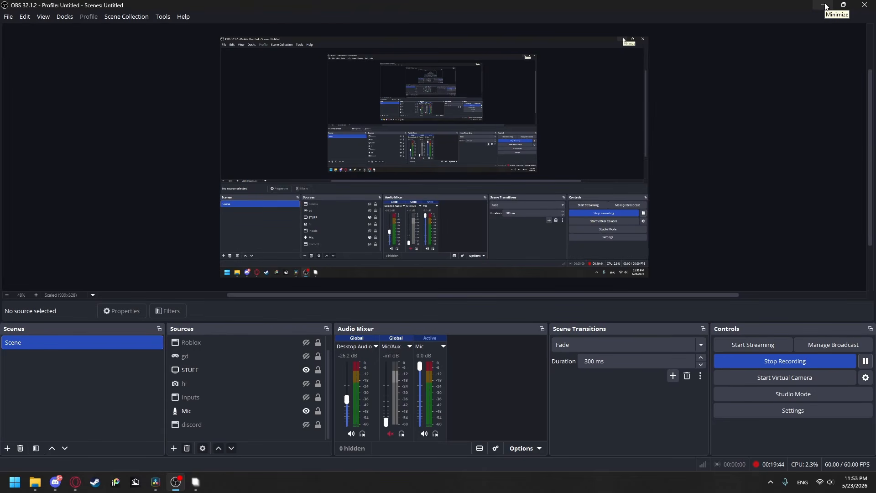
- Switch from OBS to the Blur app and review its blur, interpolation, GPU and filter settings
left_click(825, 6)
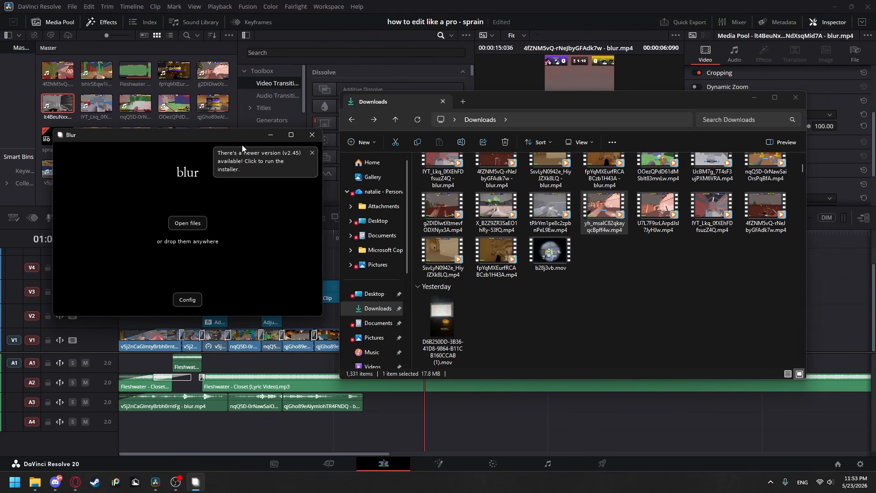
left_click(187, 299)
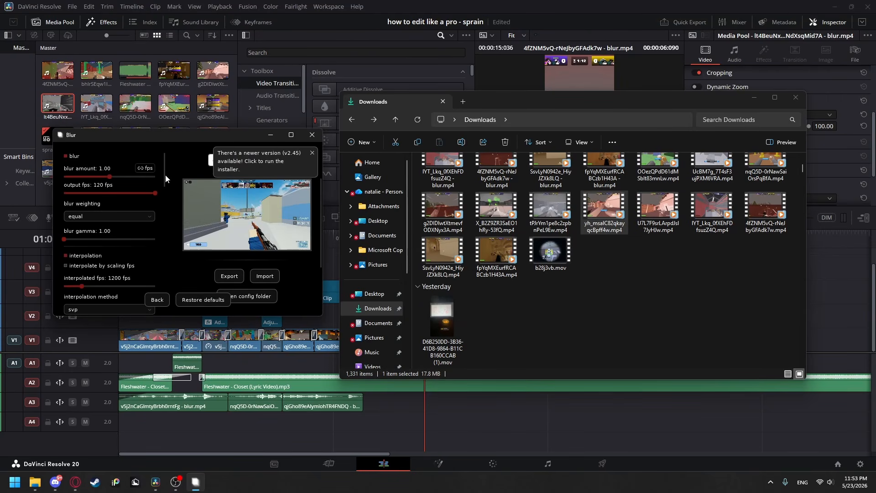
scroll(163, 174, "down", 10)
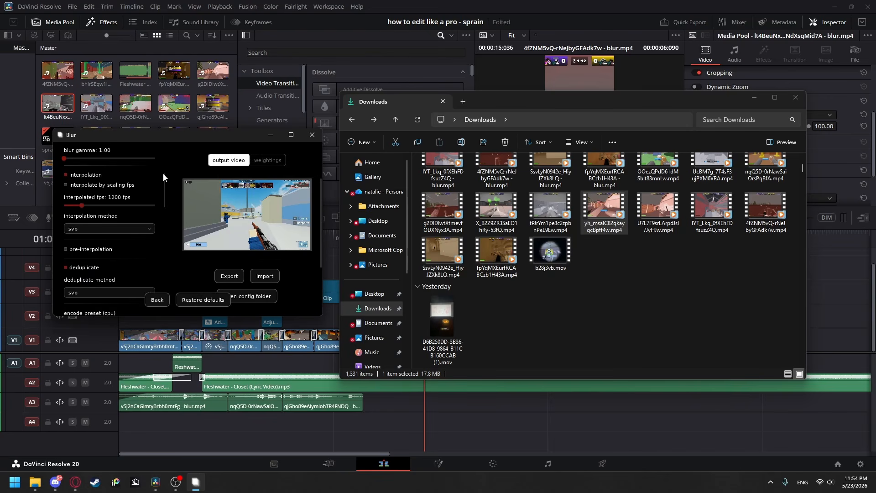
scroll(163, 173, "down", 10)
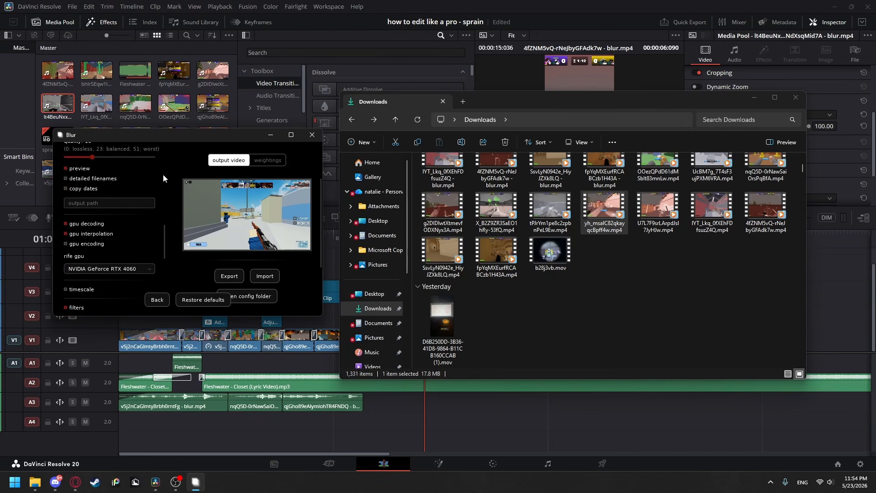
scroll(163, 174, "up", 15)
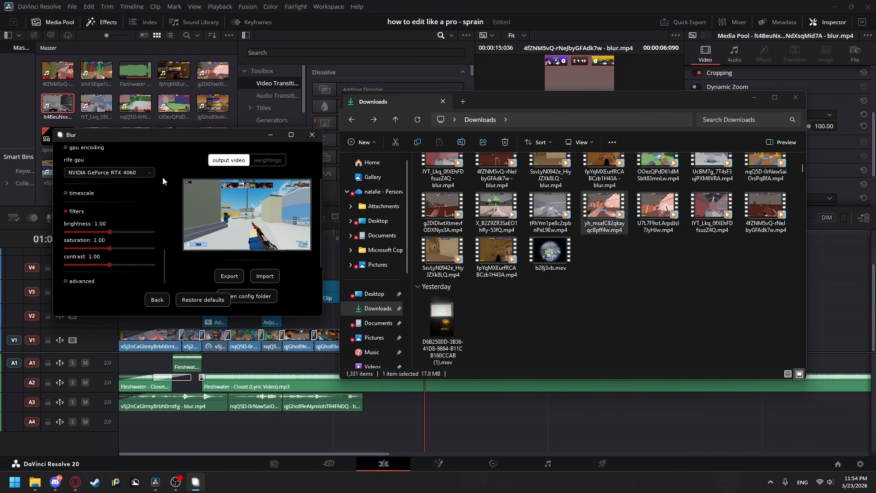
left_click(157, 299)
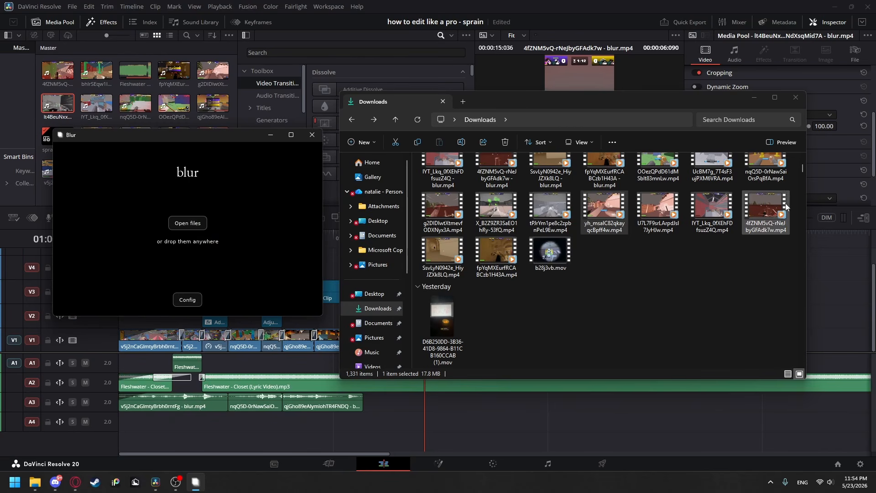
- Render yh_msalC82qkayqcBpff4w.mp4 from Downloads through Blur and import the blurred version into the DaVinci Resolve media pool
left_click_drag(605, 211, 153, 212)
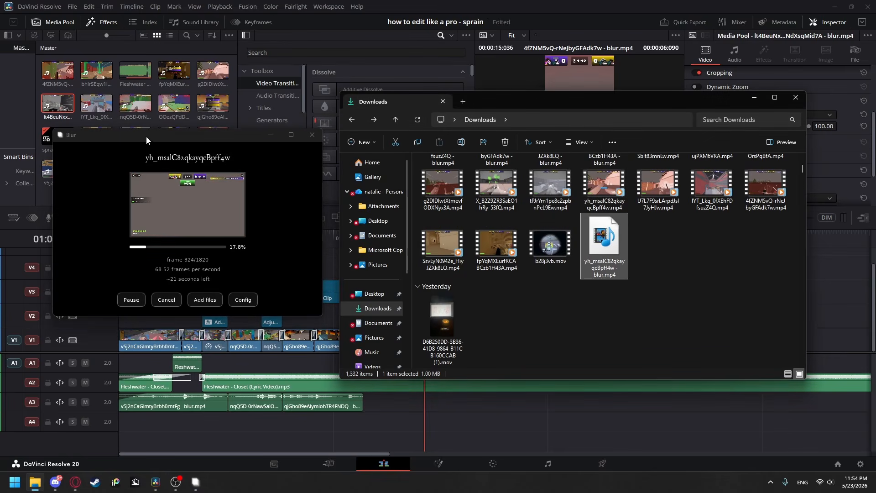
mouse_move(146, 136)
left_mouse_down()
mouse_move(126, 117)
mouse_move(136, 144)
left_mouse_up()
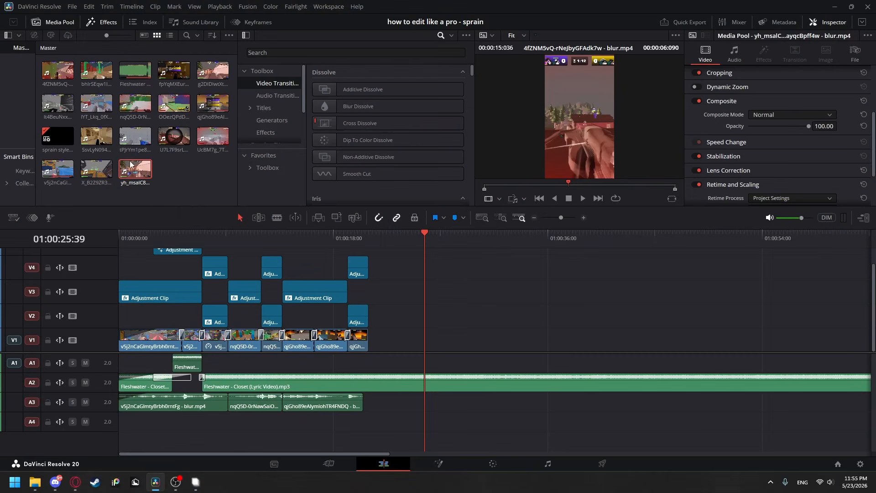
- Add the yh_msalC82 blur clip to V3, trim off its beginning up to 01:00:31:00, and move it against the last adjustment clips
left_click_drag(133, 167, 488, 269)
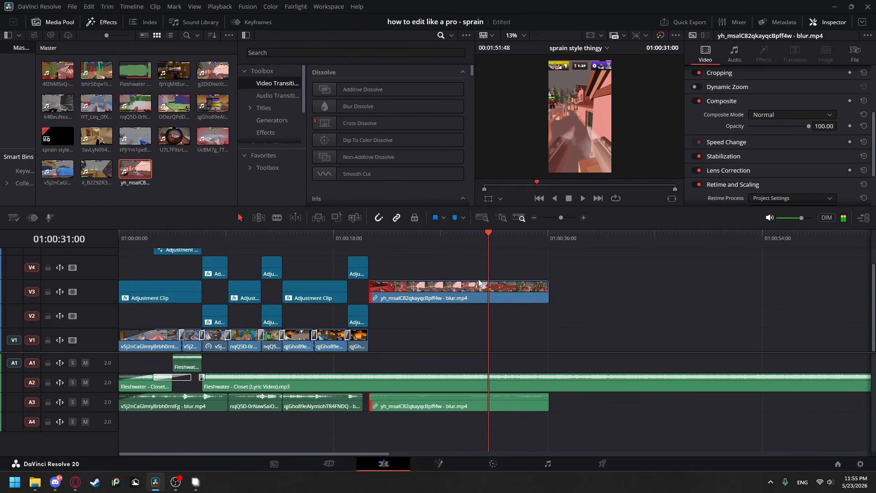
left_click_drag(370, 288, 489, 289)
left_click_drag(502, 293, 387, 289)
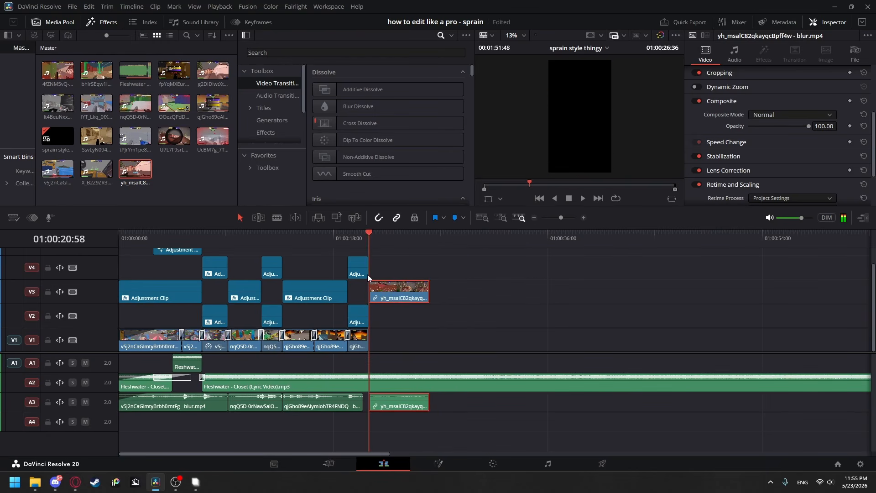
- Play the yh_msalC82 clip back from 01:00:20:58 and again from 01:00:23:19 to check its timing against the music
key("space")
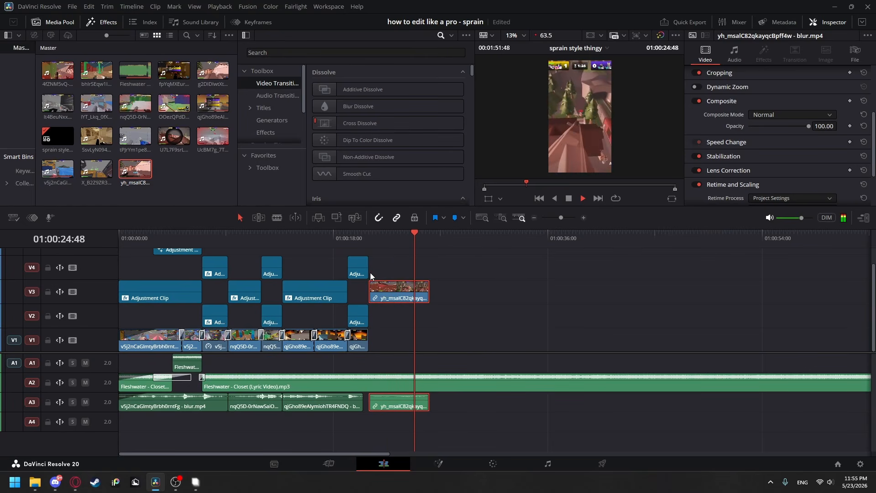
key("space")
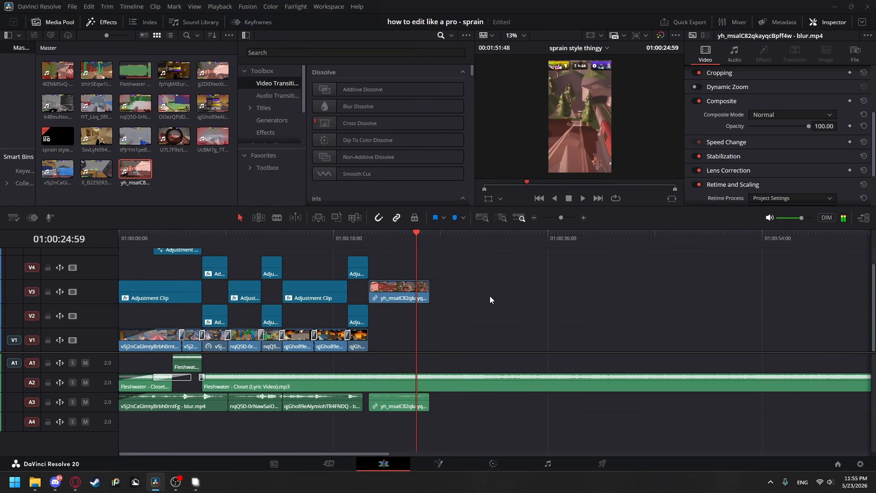
left_click(384, 268)
left_click(397, 267)
key("space")
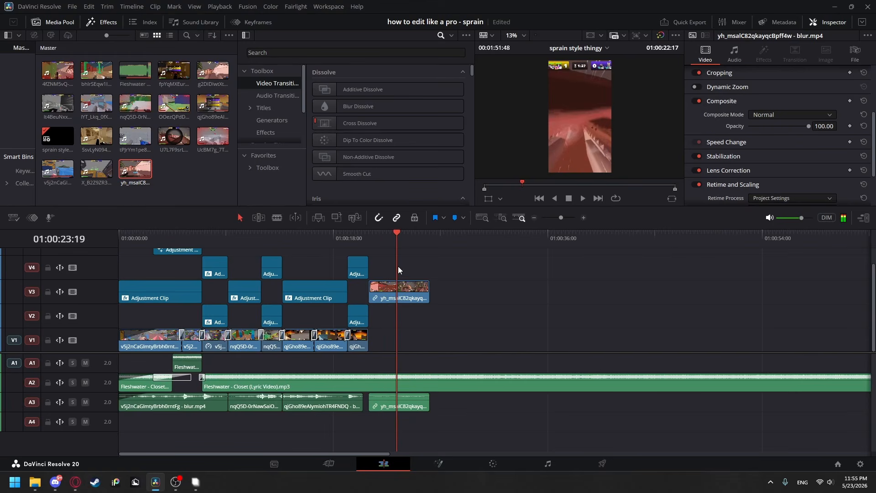
key("space")
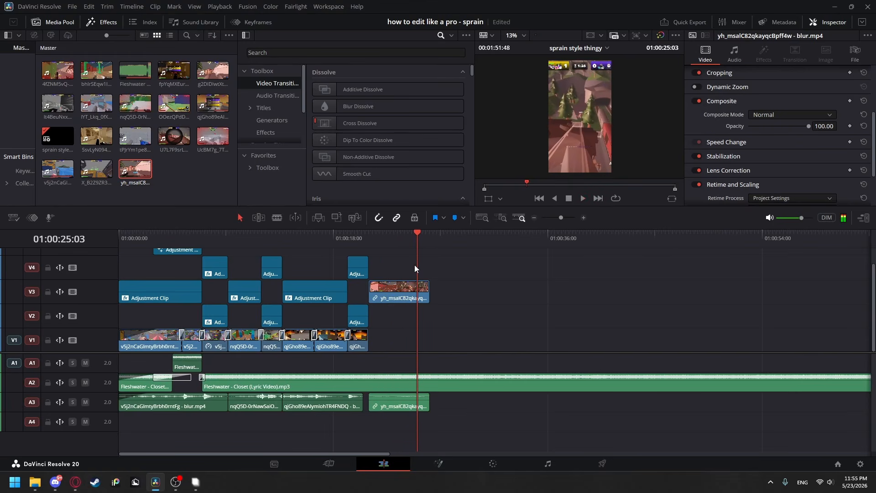
- Trim a little more off the start of the yh_msalC82 clip, keep it against the previous section, and play from 01:00:24:16
left_click(417, 287)
left_click(583, 218)
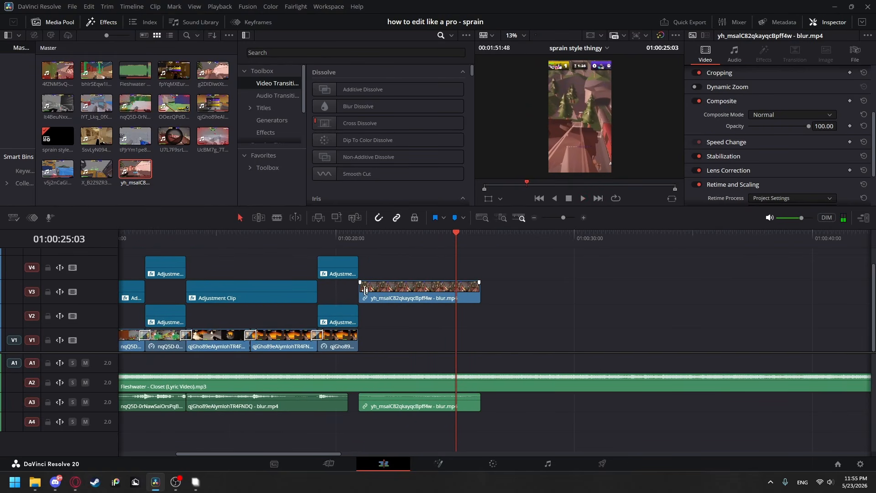
left_click_drag(365, 289, 385, 290)
left_click(437, 269)
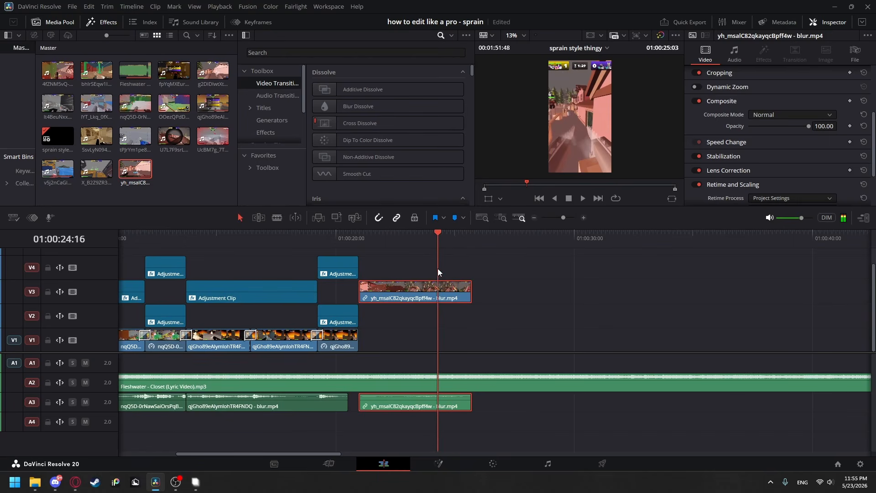
key("space")
key("space")
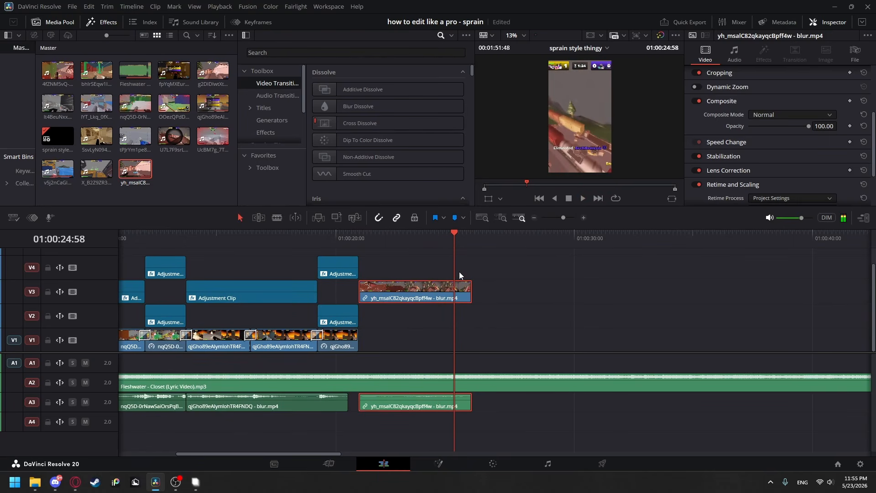
- Unlink the yh_msalC82 clip's video and audio at the elimination and raise the audio volume to 16.1
mouse_move(459, 272)
left_mouse_down()
mouse_move(428, 266)
mouse_move(450, 265)
left_mouse_up()
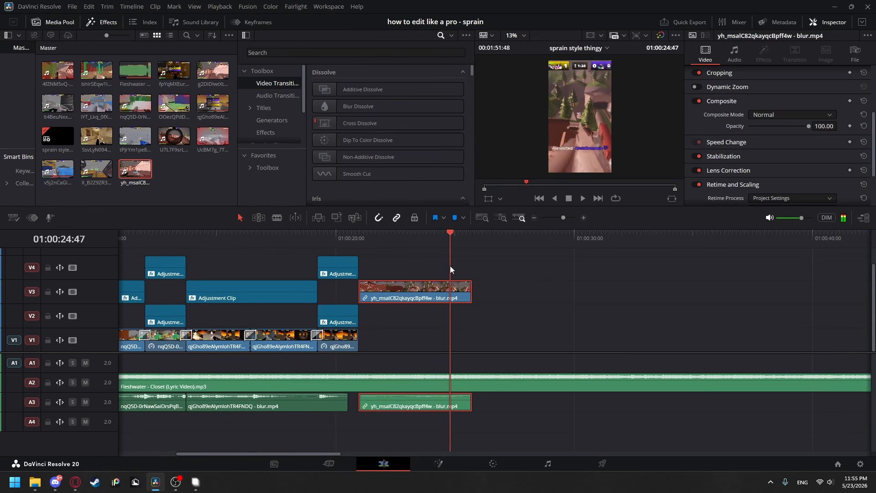
right_click(451, 284)
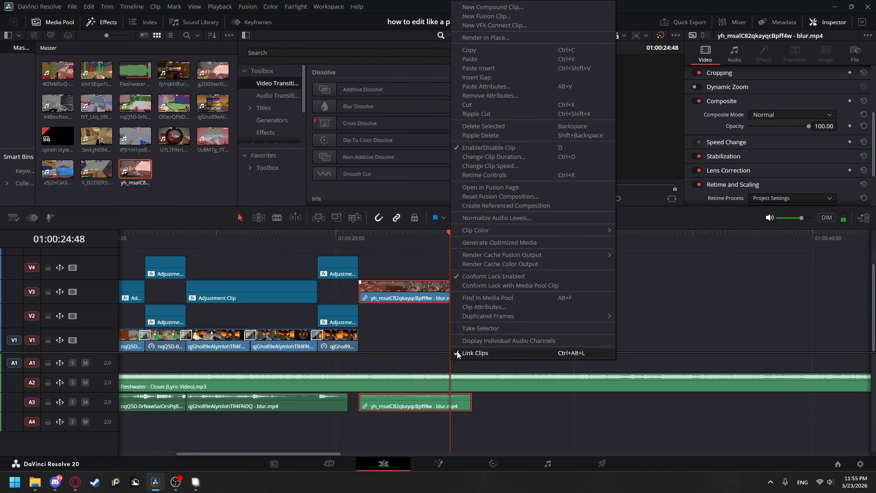
left_click(474, 353)
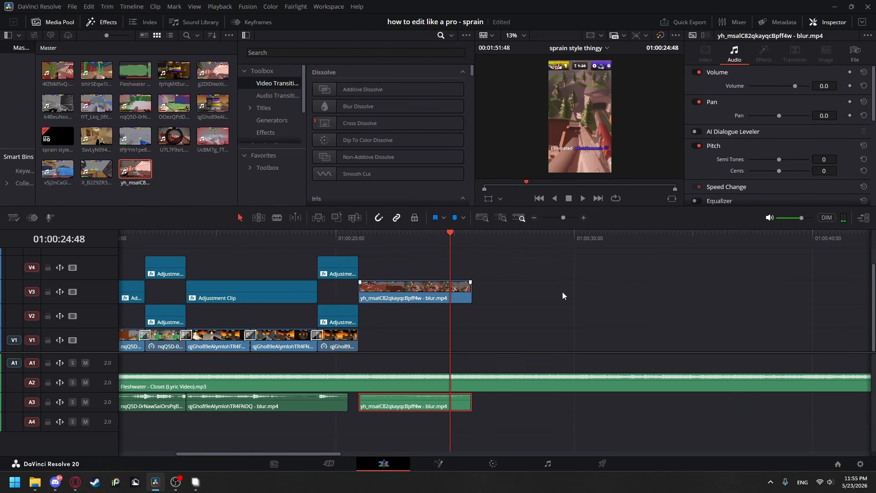
left_click_drag(796, 86, 801, 87)
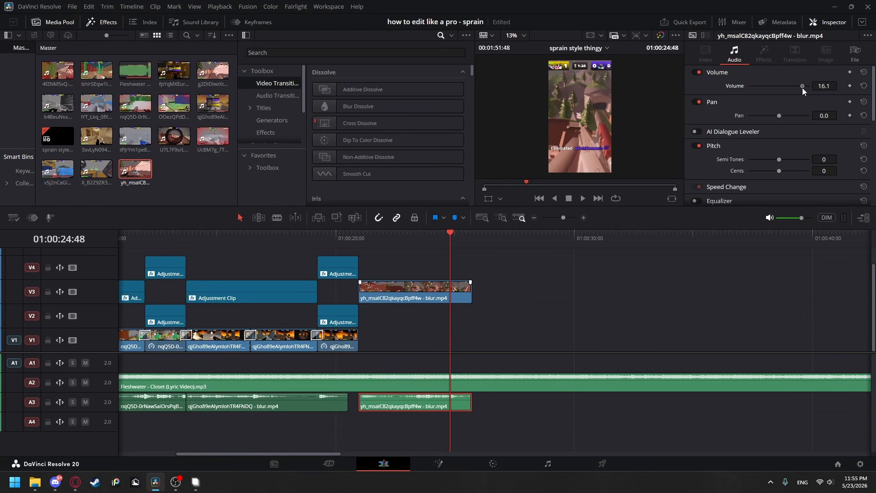
- Split the yh_msalC82 video clip on V3 at 01:00:24:48 with the blade and return to the selection tool
left_click(450, 290)
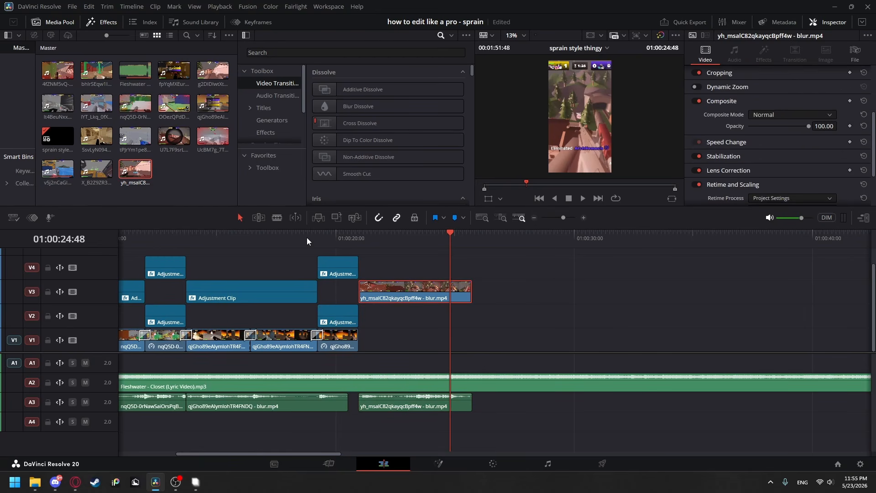
left_click(275, 217)
left_click(450, 289)
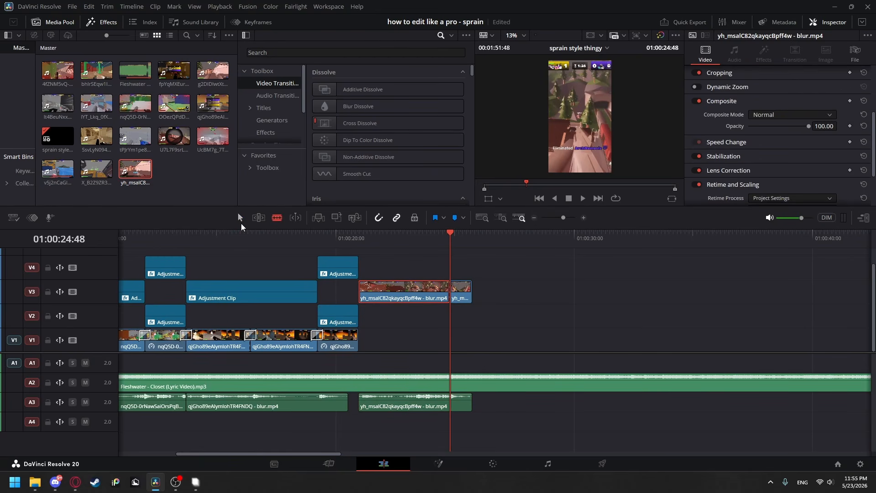
left_click(240, 219)
- Set the clip speed of the short V3 segment after the cut to 40% and play it back from 01:00:24:16
left_click(461, 292)
right_click(462, 292)
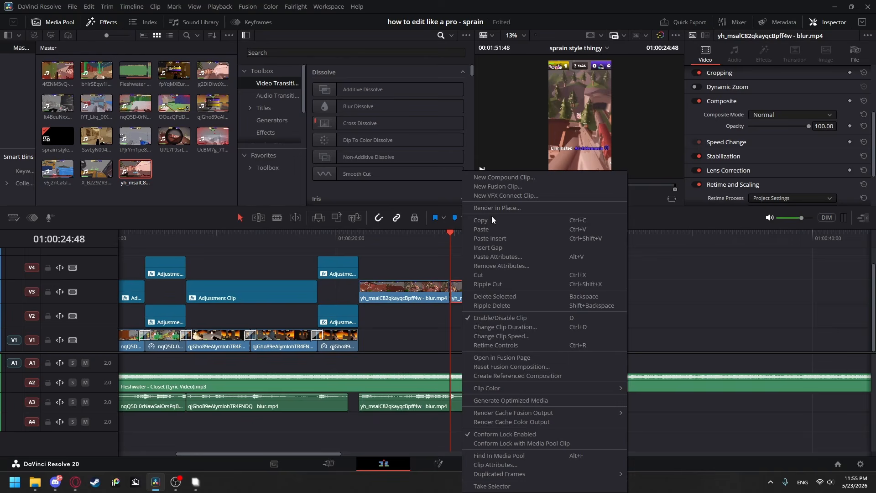
left_click(507, 332)
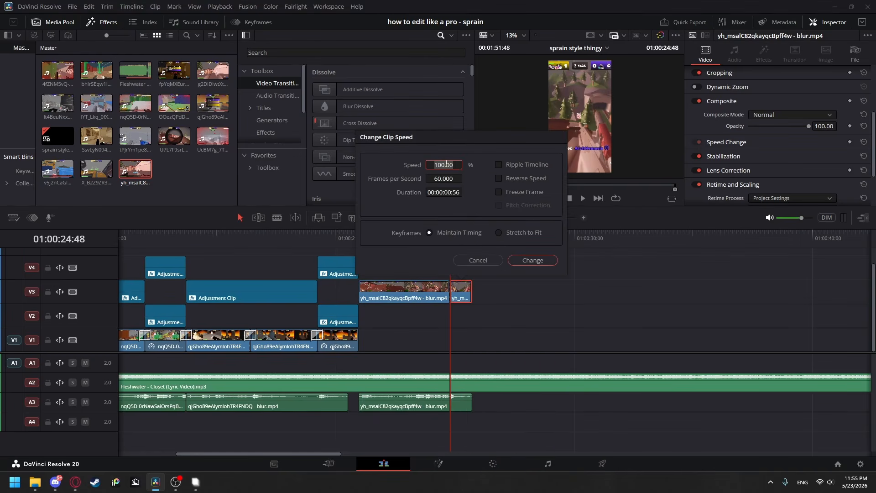
key("Return")
left_click(437, 262)
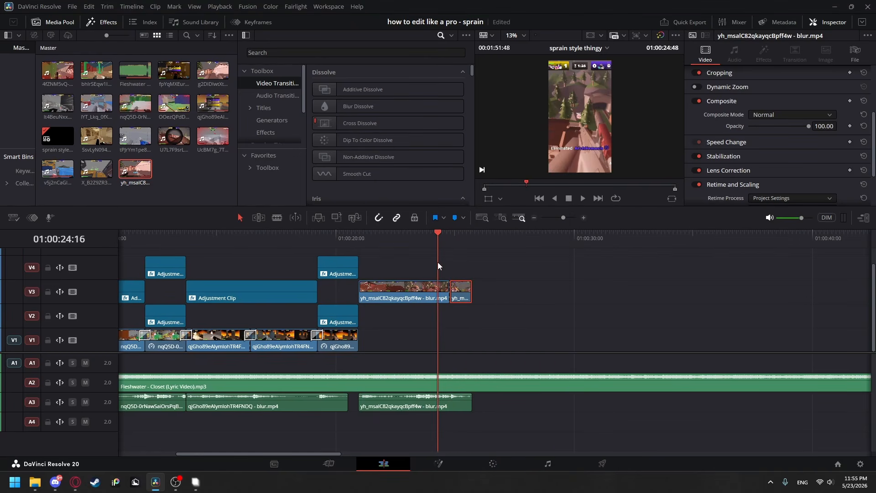
key("space")
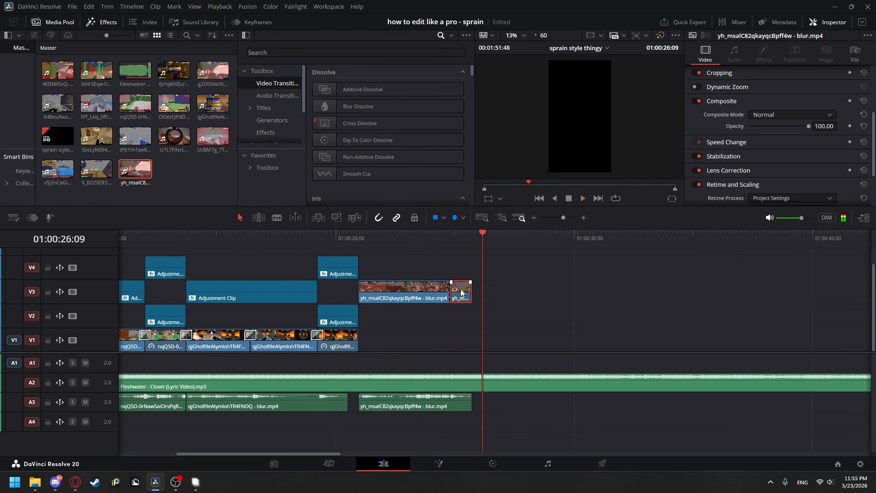
- Set the clip speed of the short yh_msalC82 segment on V3 to 20% and play it back
right_click(461, 291)
left_click(480, 165)
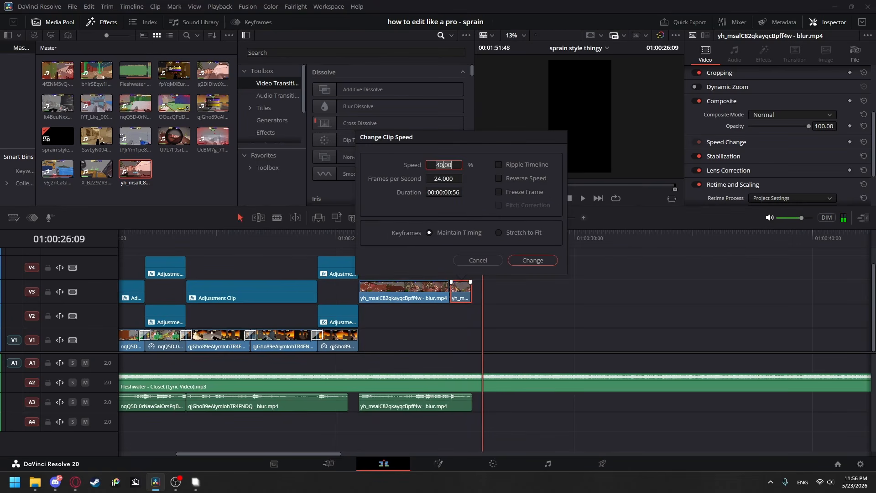
type("35")
key("Return")
key("space")
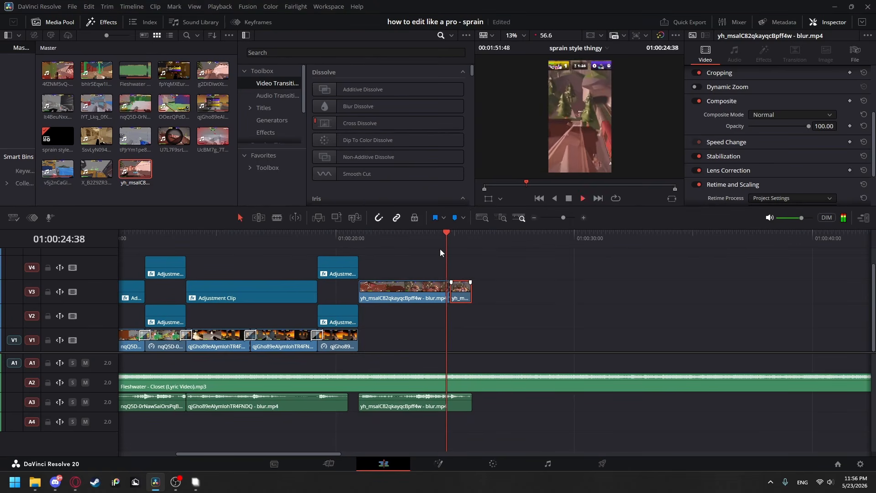
key("space")
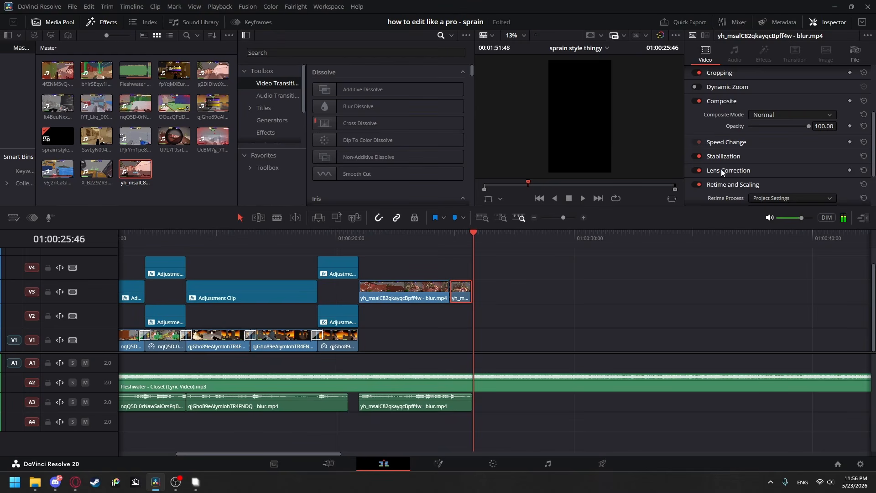
- Extend the end of the short V3 segment to about 01:00:26:32, set its Retime Process to Optical Flow, and play it back
scroll(723, 173, "down", 3)
left_click_drag(469, 296, 486, 284)
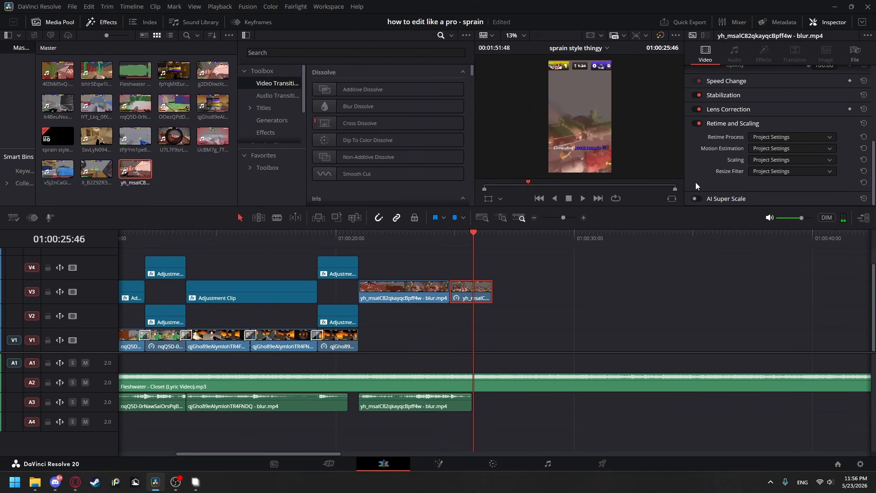
left_click(765, 138)
left_click(785, 179)
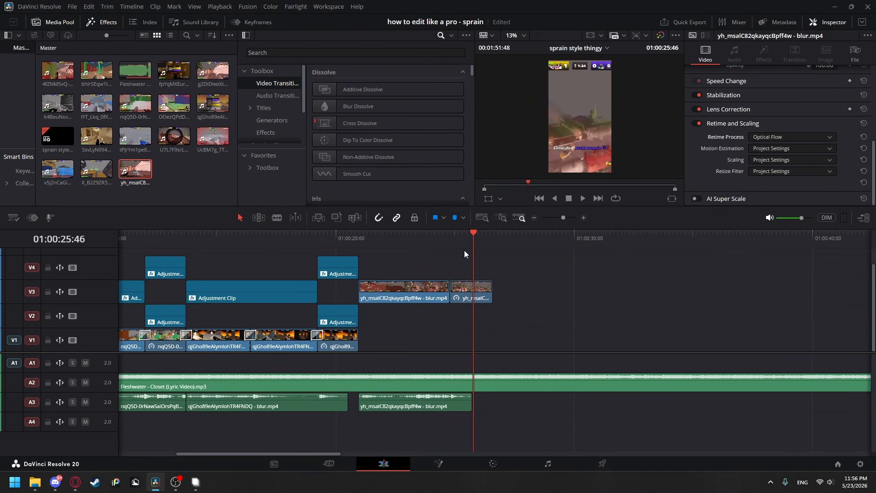
left_click(427, 256)
key("space")
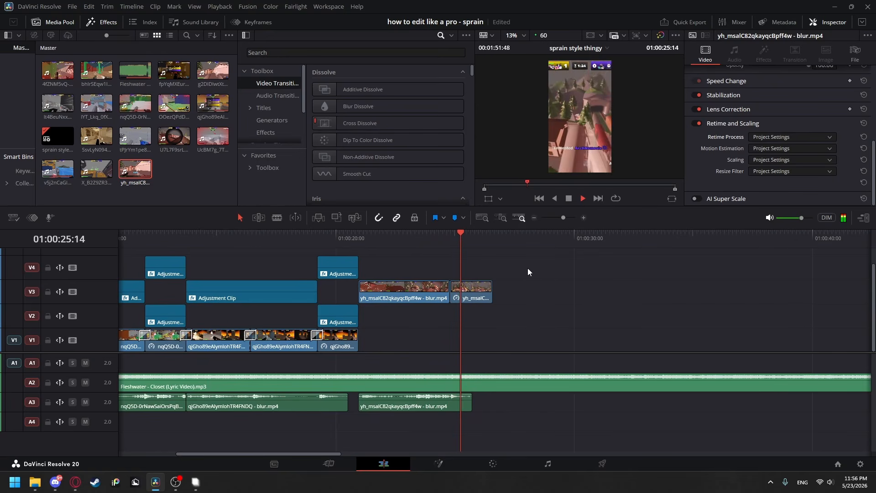
- Lower the clip speed of the slow-motion segment further and play back the section leading into it
right_click(471, 292)
left_click(506, 168)
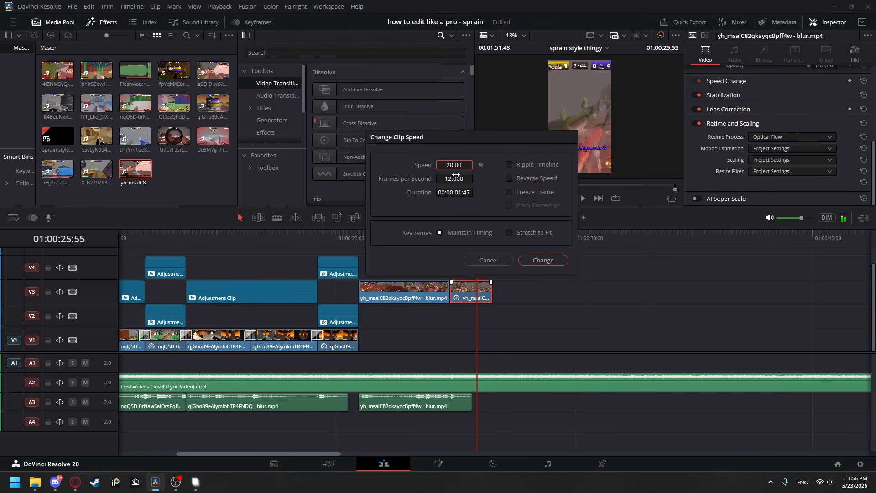
double_click(455, 168)
key("Return")
left_click_drag(480, 258, 416, 262)
key("space")
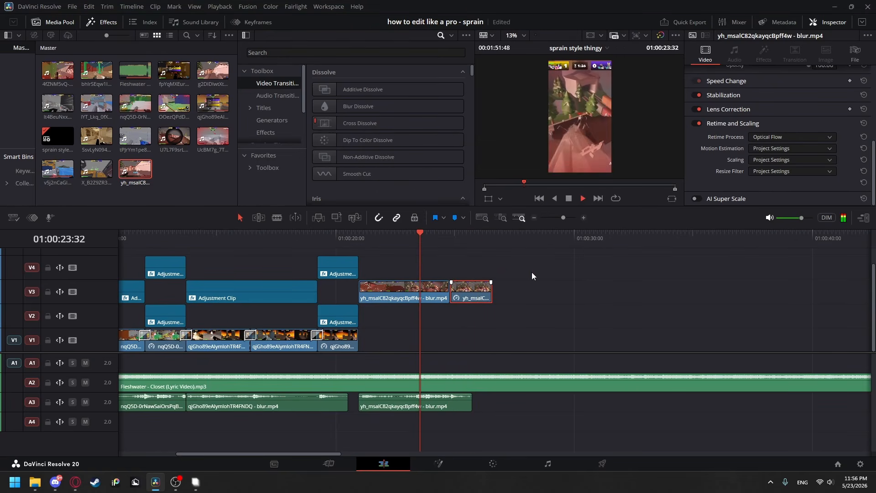
left_click(545, 274)
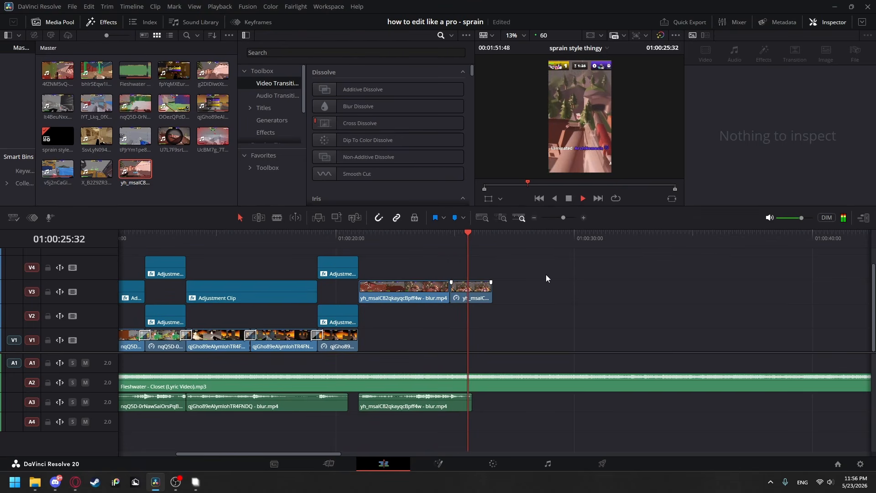
- Set the clip speed of the slow-motion segment to 5% and play it back from shortly before the cut
left_click(472, 292)
right_click(472, 292)
left_click(511, 166)
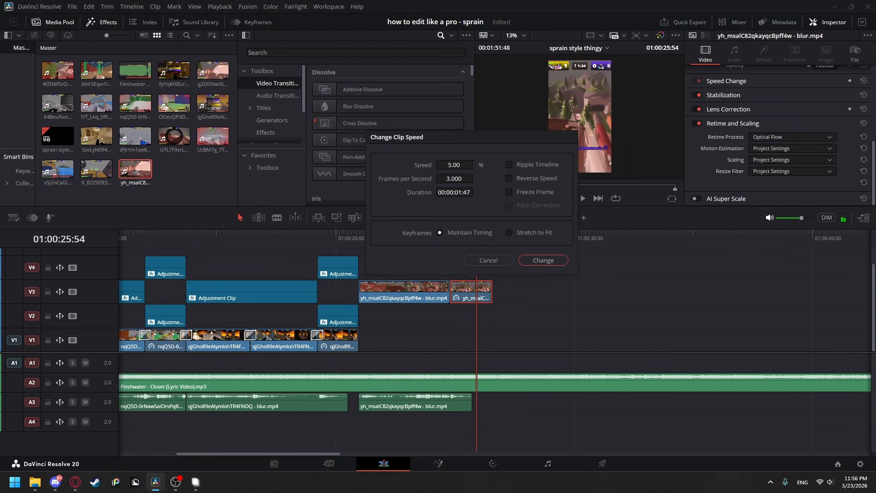
left_click(548, 265)
left_click_drag(477, 256, 427, 253)
key("space")
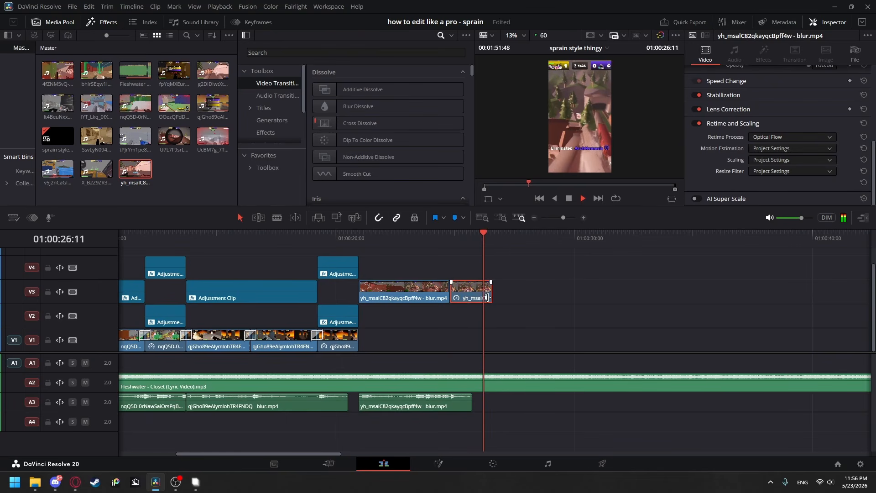
key("space")
- Move both yh_msalC82 video clips from V3 down to V1, directly after the qjGho89 section
left_click(520, 306)
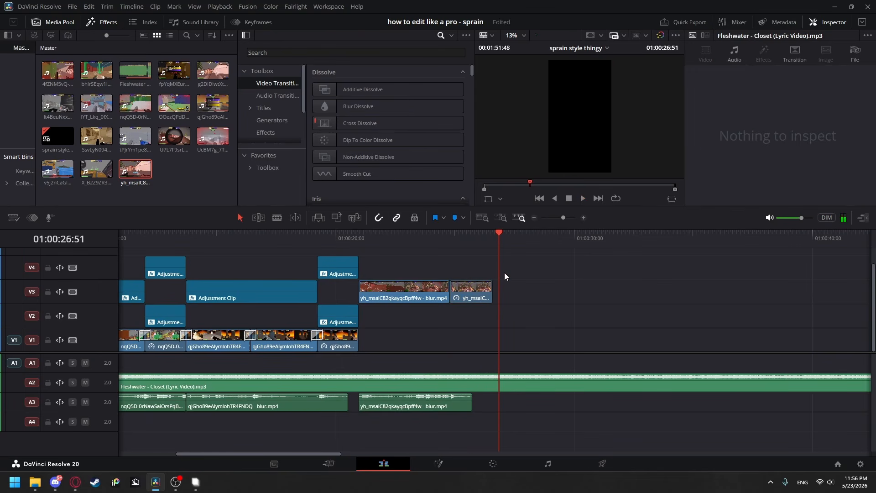
left_click_drag(417, 300, 389, 340)
left_click(400, 325)
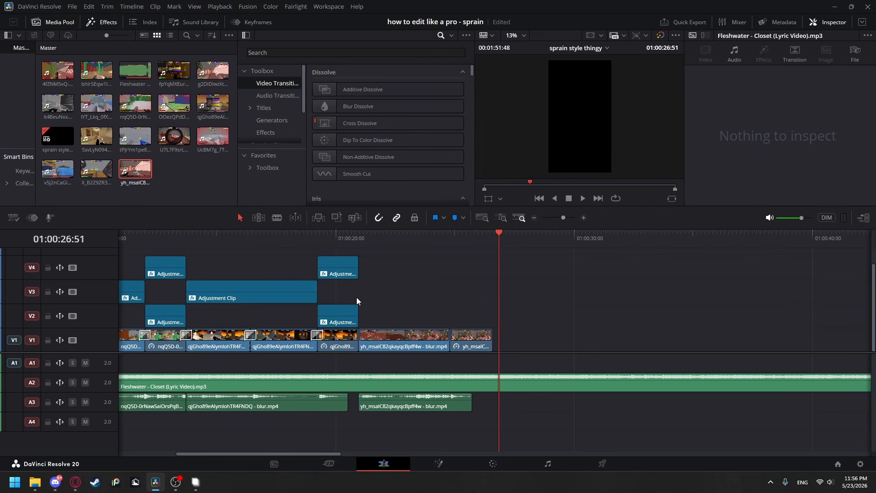
- Copy the V2 and V4 adjustment clips from the previous slow-motion section over the new one and match the V1 segment's end to them
left_click_drag(383, 256, 318, 323)
key("ctrl+c")
key("ctrl+v")
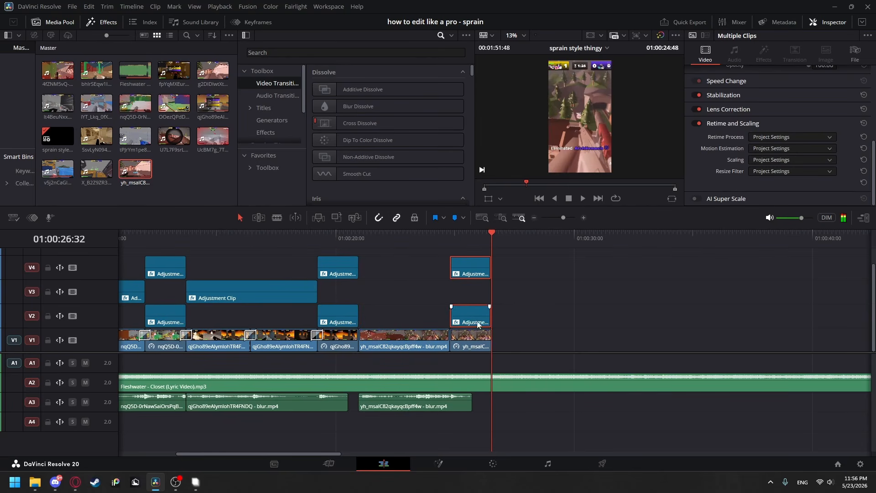
left_click(488, 339)
left_click_drag(486, 340, 508, 340)
left_click(480, 296)
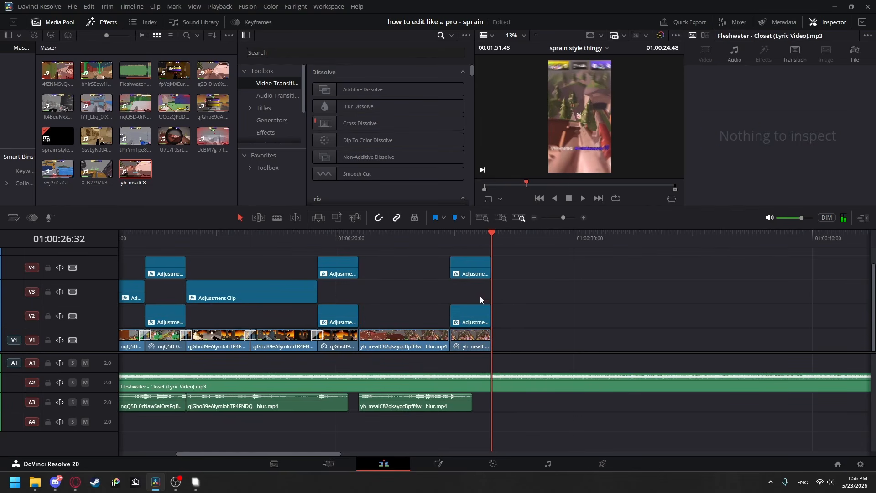
- Copy the long V3 adjustment clip above the normal-speed yh_msalC82 clip, trim its end to the slow-motion cut, and play from 01:00:20:58
left_click(290, 289)
left_click_drag(491, 287, 356, 292)
key("ctrl+v")
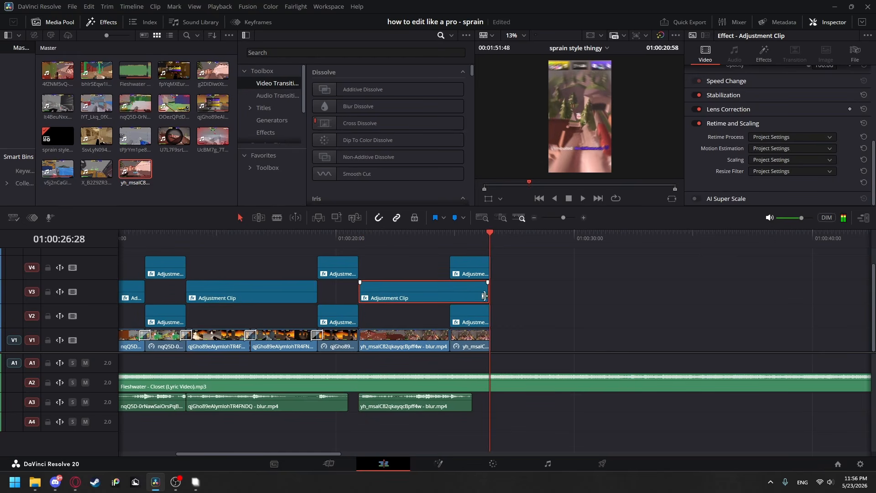
left_click_drag(487, 294, 360, 283)
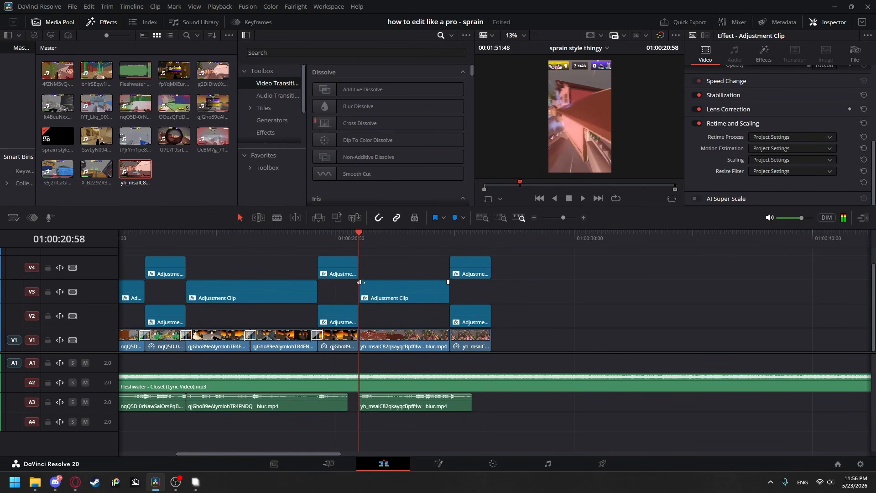
key("space")
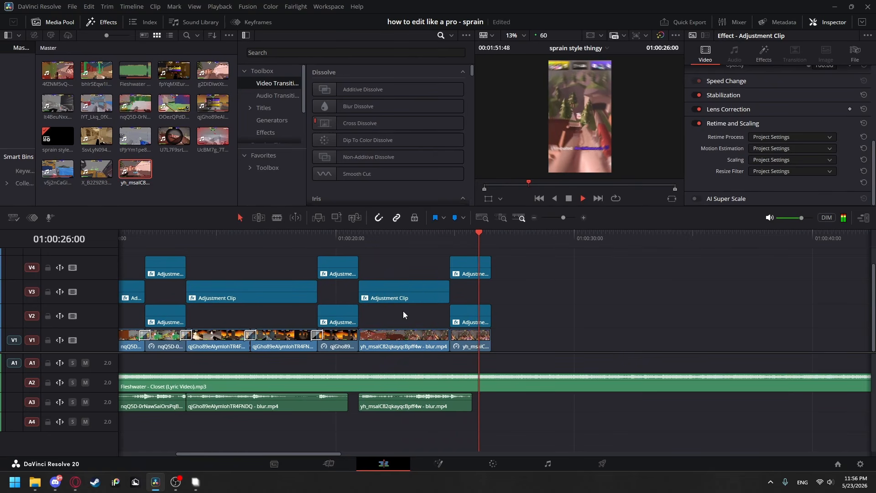
key("space")
- Review the effect settings of the V4 and V2 adjustment clips over the slow-motion segment and play from 01:00:24:24
key("Up")
key("Up")
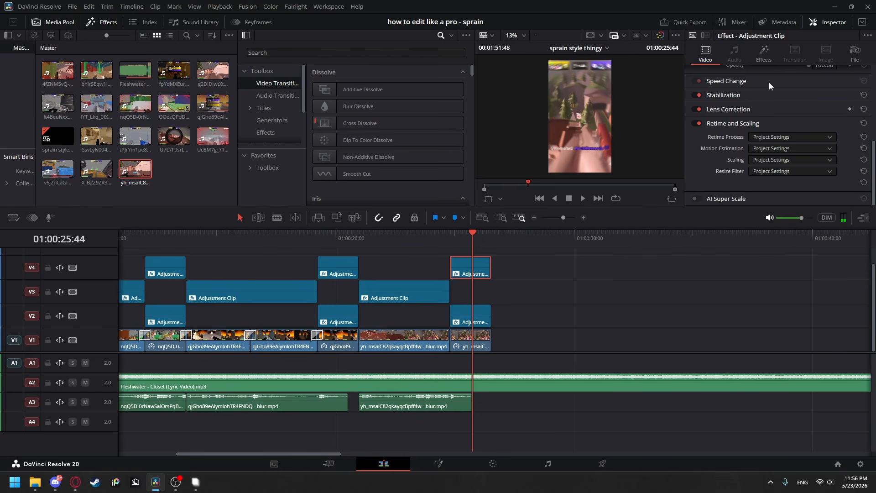
left_click(761, 55)
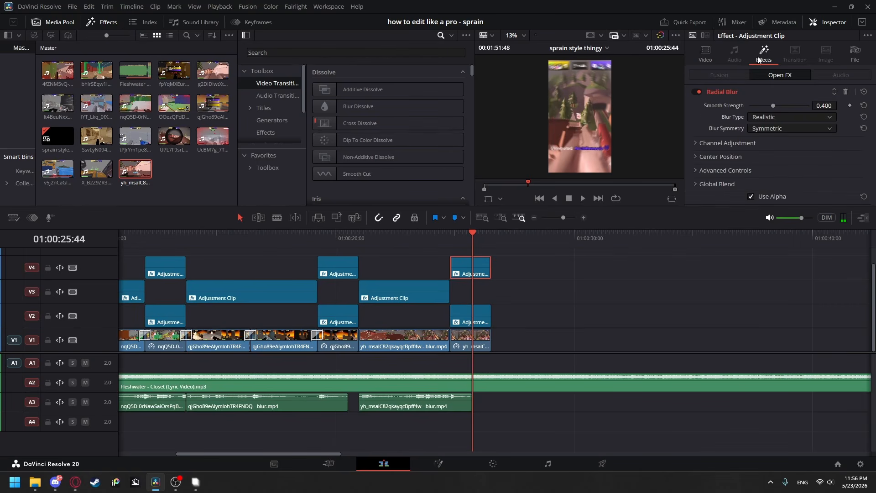
left_click(481, 318)
left_click_drag(792, 139, 778, 142)
left_click(504, 290)
left_click_drag(473, 240, 440, 243)
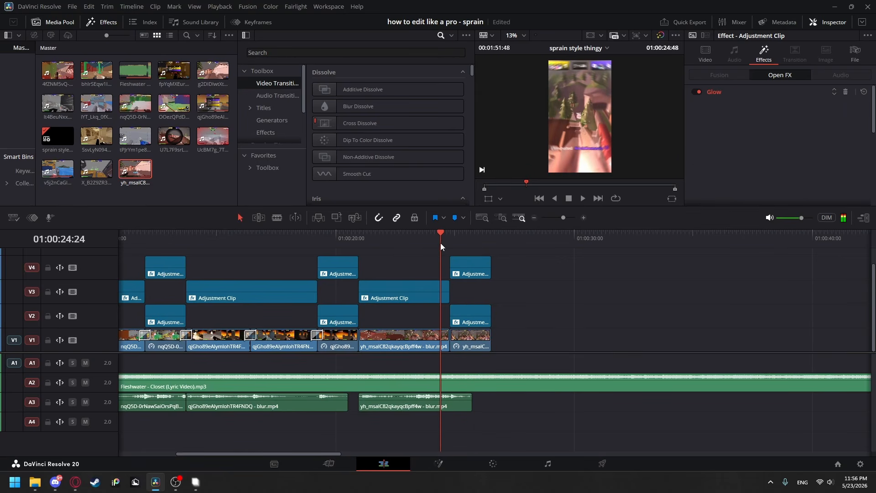
key("space")
- Search the effects for "shake" and add the Camera Shake transition at the cut between the two yh_msalC82 clips
left_click(294, 54)
type("s")
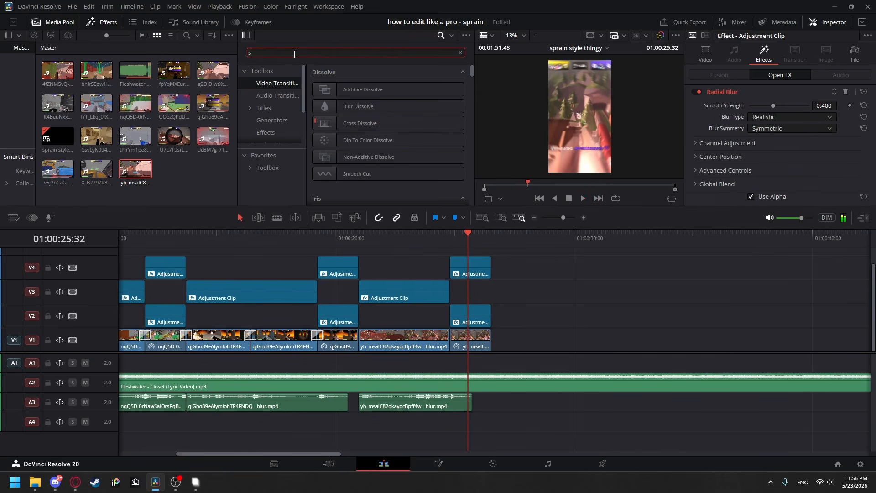
type("hake")
left_click_drag(359, 89, 450, 340)
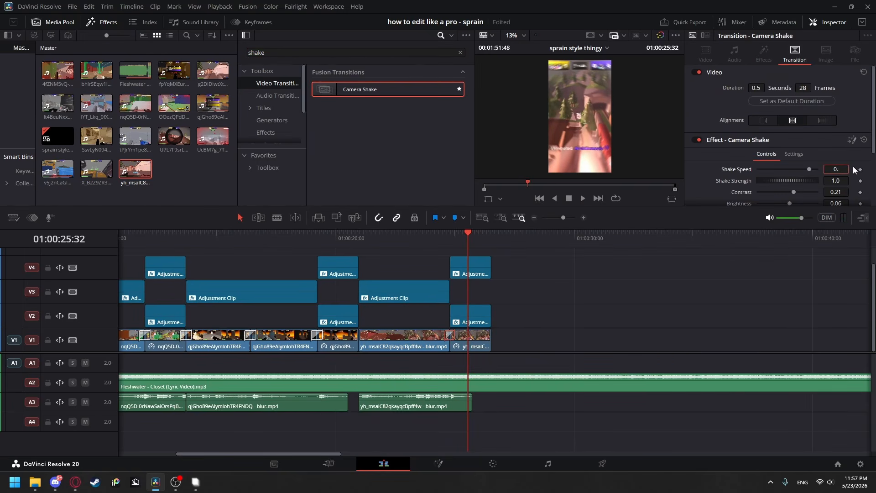
- Set the Camera Shake transition's speed and strength to 0.7, and its brightness and all X and Y refraction values to 0
scroll(847, 157, "down", 3)
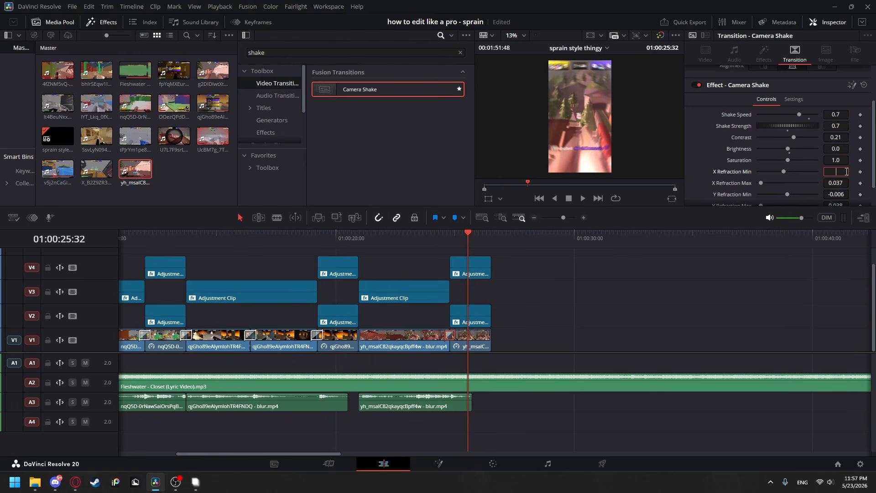
type("0")
key("Tab")
type("0")
key("Tab")
type("0")
key("Tab")
type("0")
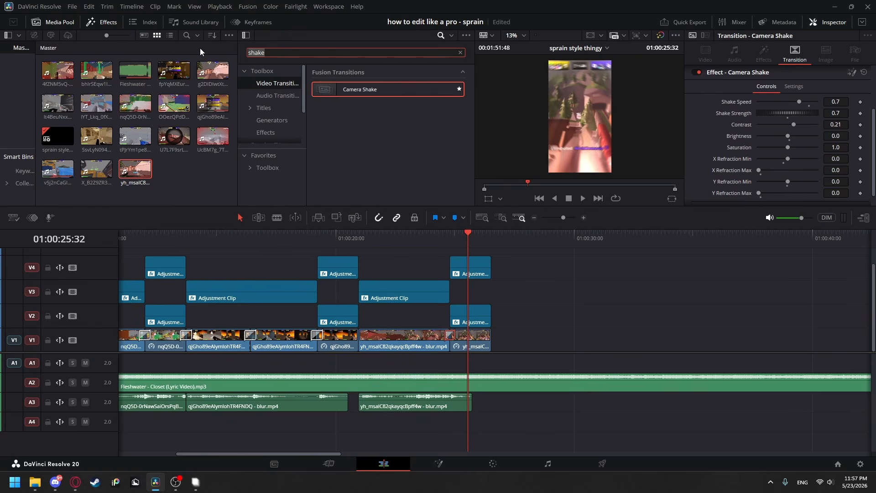
- Clear the effects search and add a Non-Additive Dissolve at the cut between the qjGho89 and yh_msalC82 clips on V1
key("BackSpace")
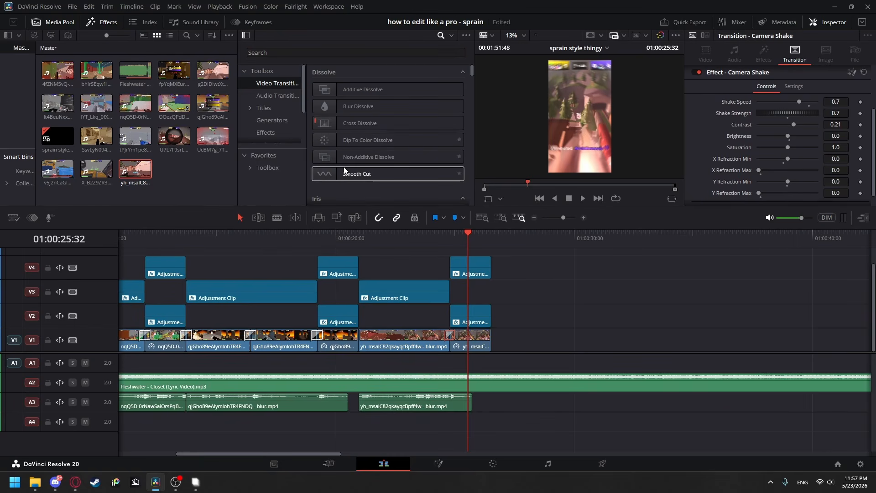
left_click_drag(329, 155, 364, 333)
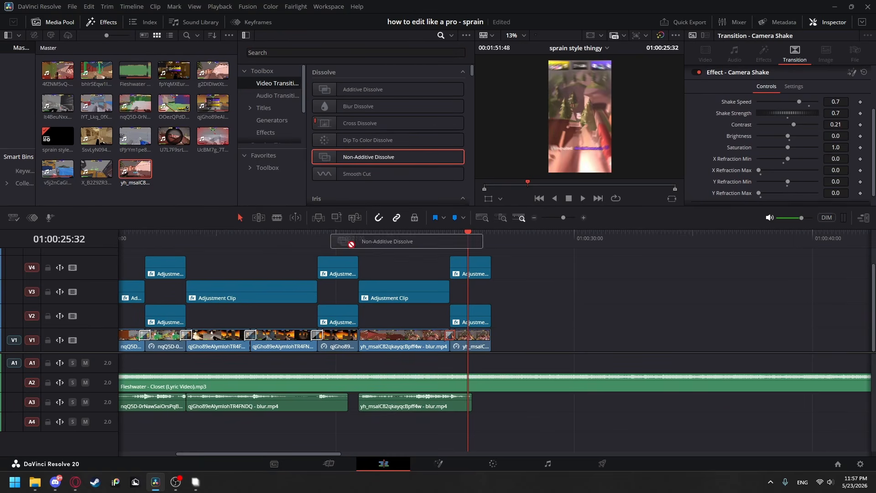
left_click(367, 334)
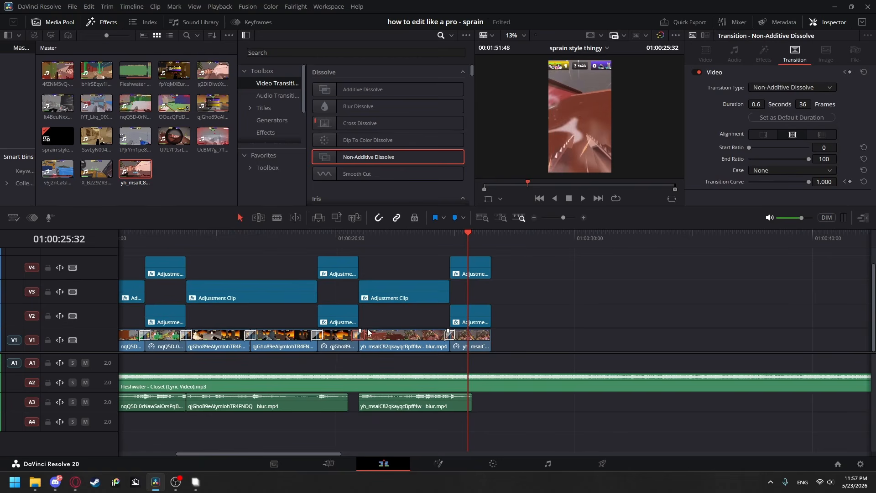
left_click(406, 315)
- Split the Fleshwater music clip on A2 at 01:00:26:32 and delete the part after the cut
left_click_drag(395, 243, 491, 256)
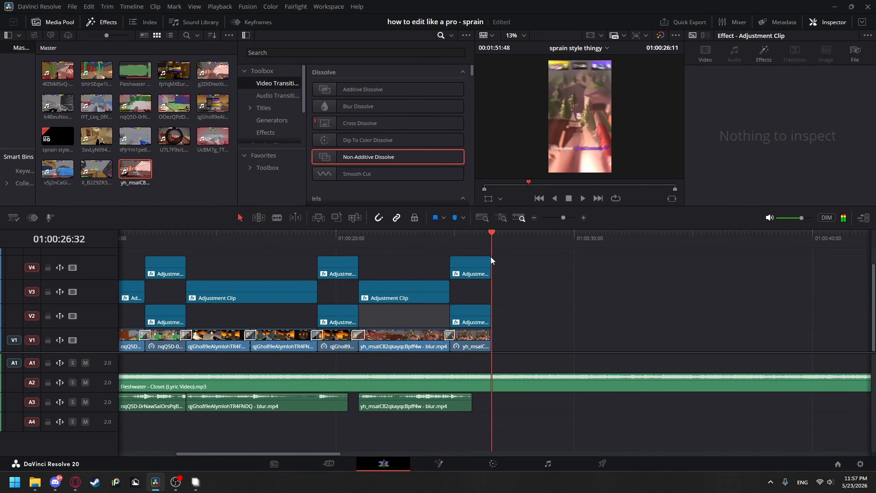
left_click(507, 379)
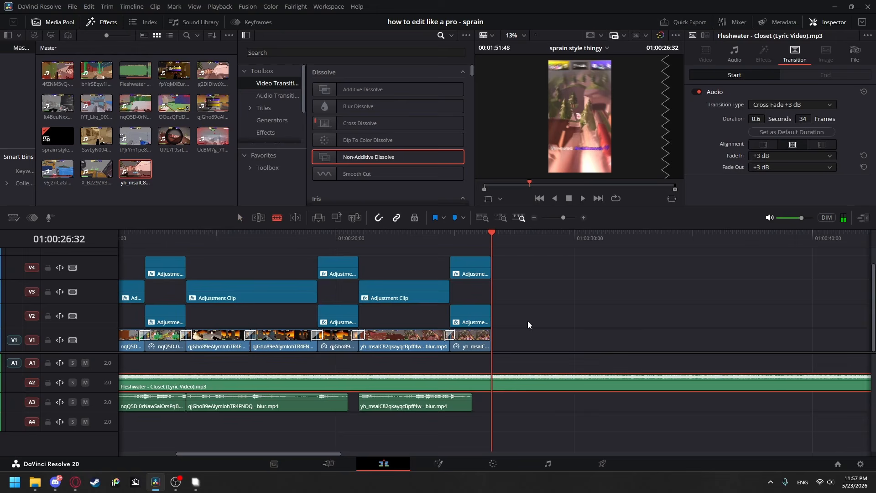
key("ctrl+b")
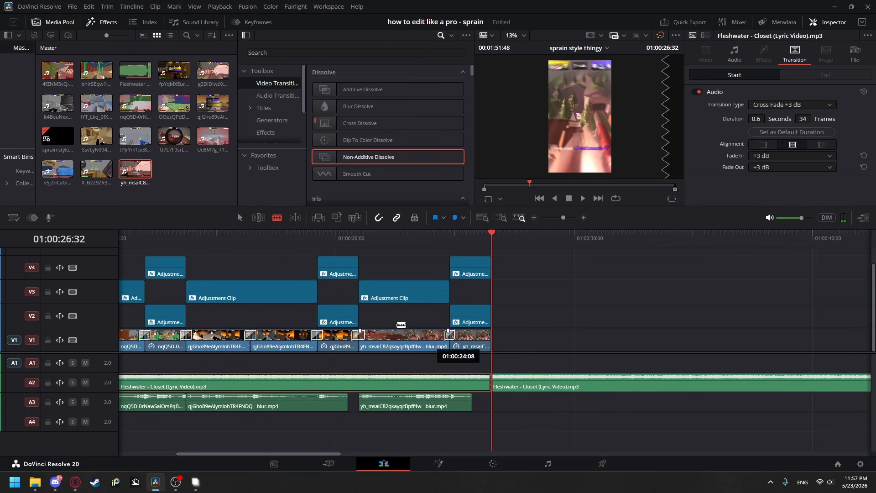
left_click(519, 380)
key("Delete")
- Add fade-outs at the end of the music clip and the final V1 slow-motion clip, and save the project
left_click(480, 384)
left_click_drag(489, 376, 489, 376)
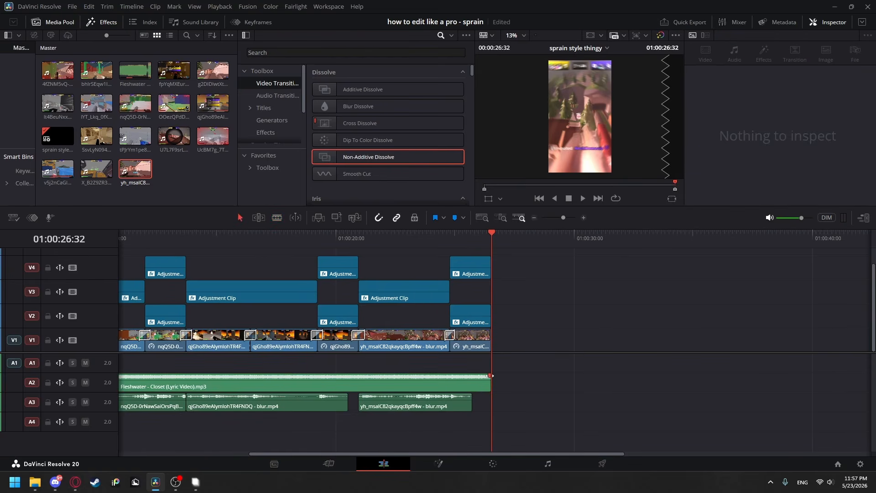
left_click(480, 350)
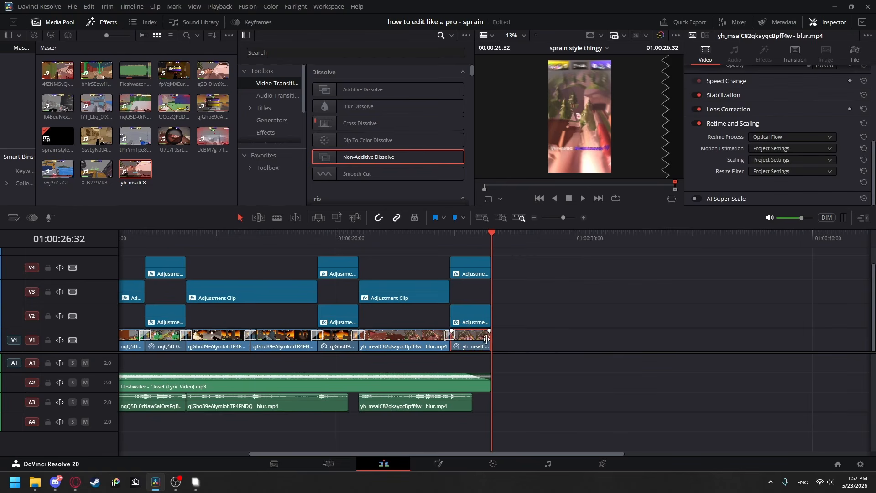
left_click(490, 330)
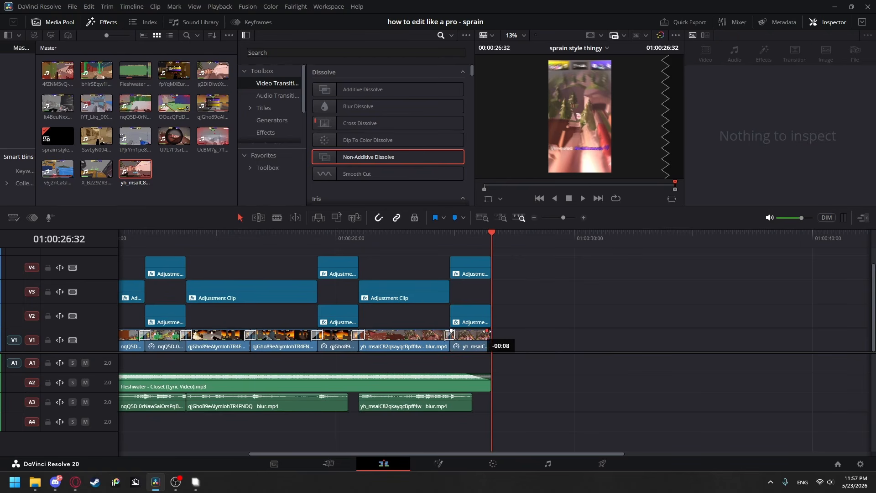
left_click_drag(467, 329, 467, 329)
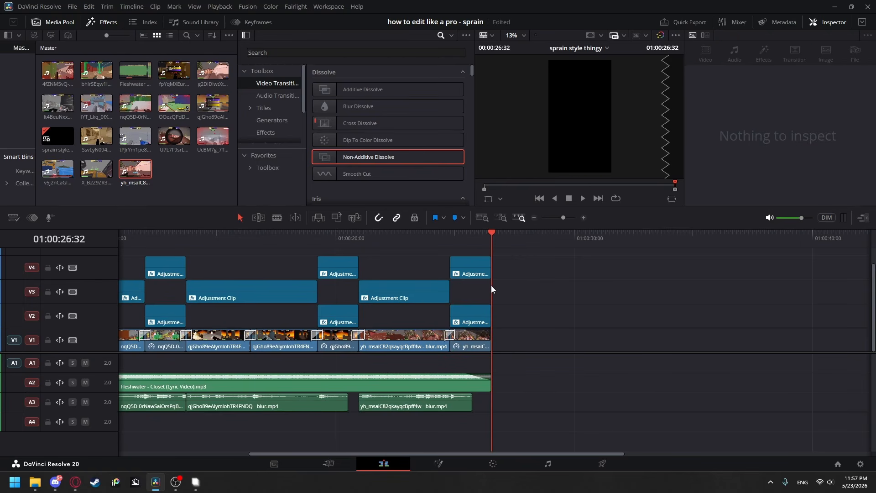
key("ctrl+s")
- Play the whole edit full screen from the start of the timeline, then return to the editing view
key("Home")
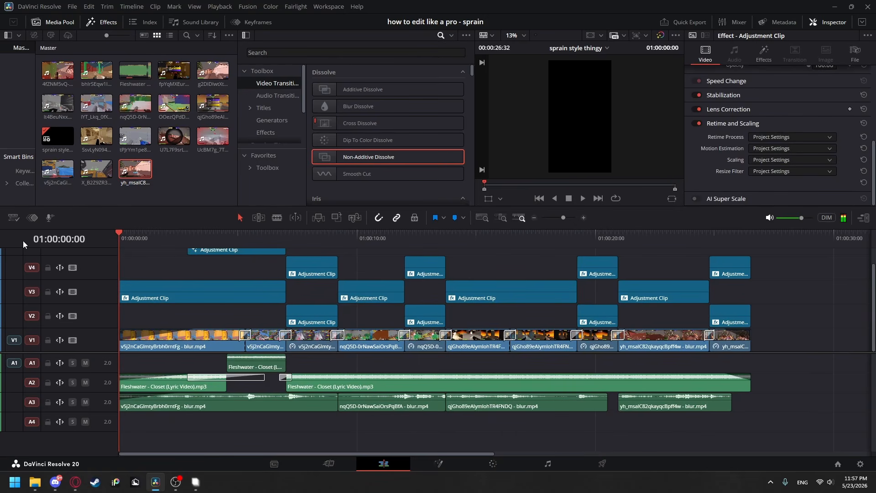
key("alt+Tab")
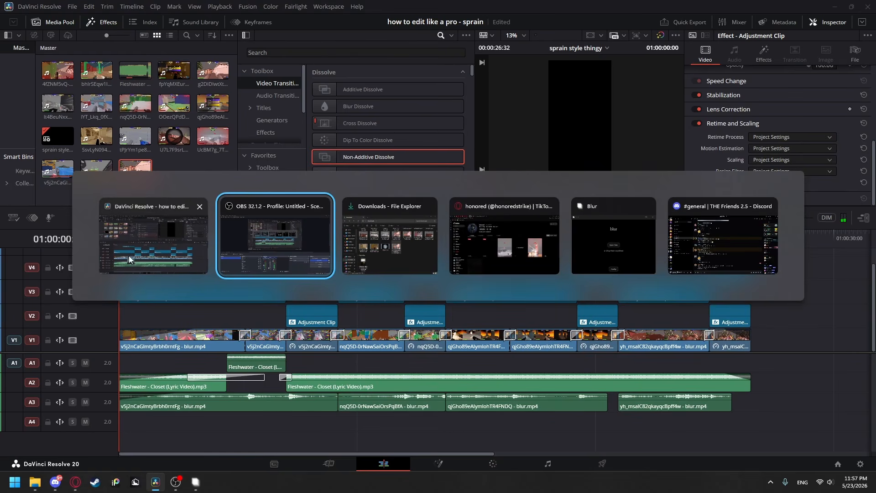
left_click(129, 256)
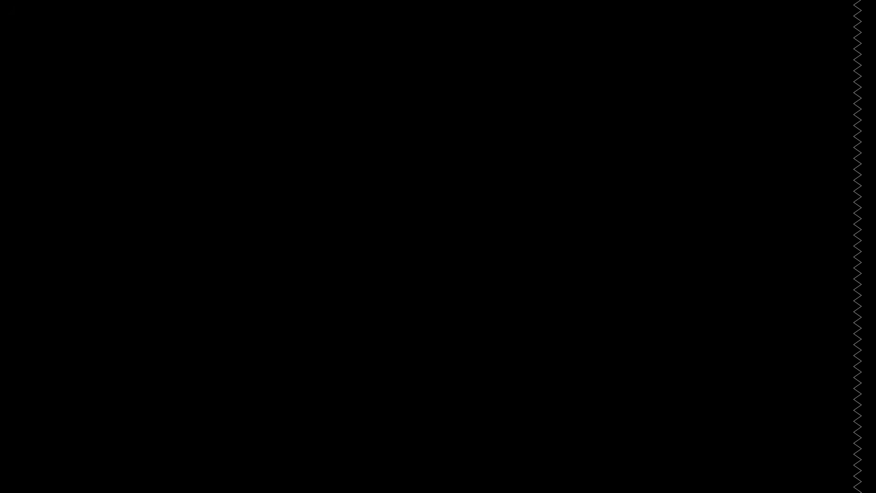
key("Escape")
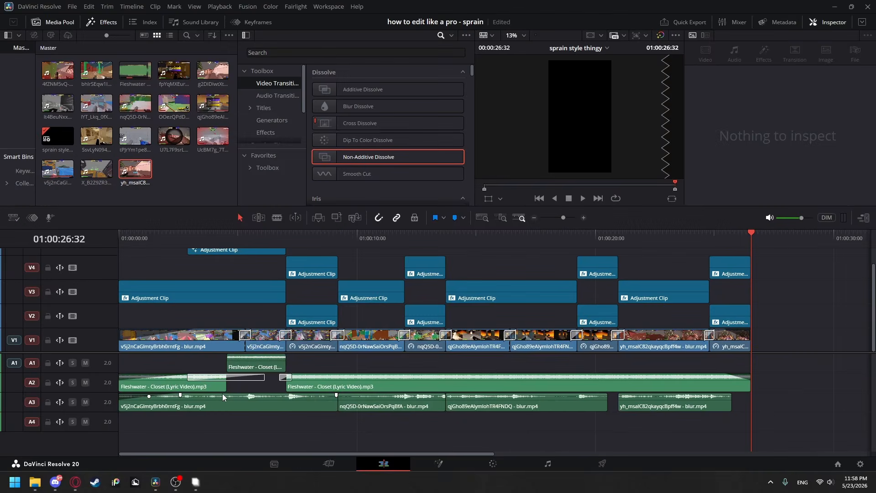
key("alt+Tab")
left_click(166, 237)
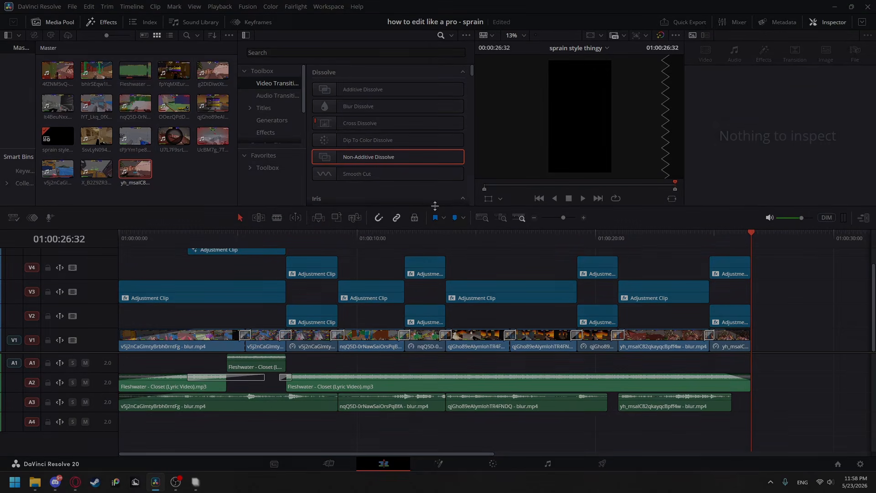